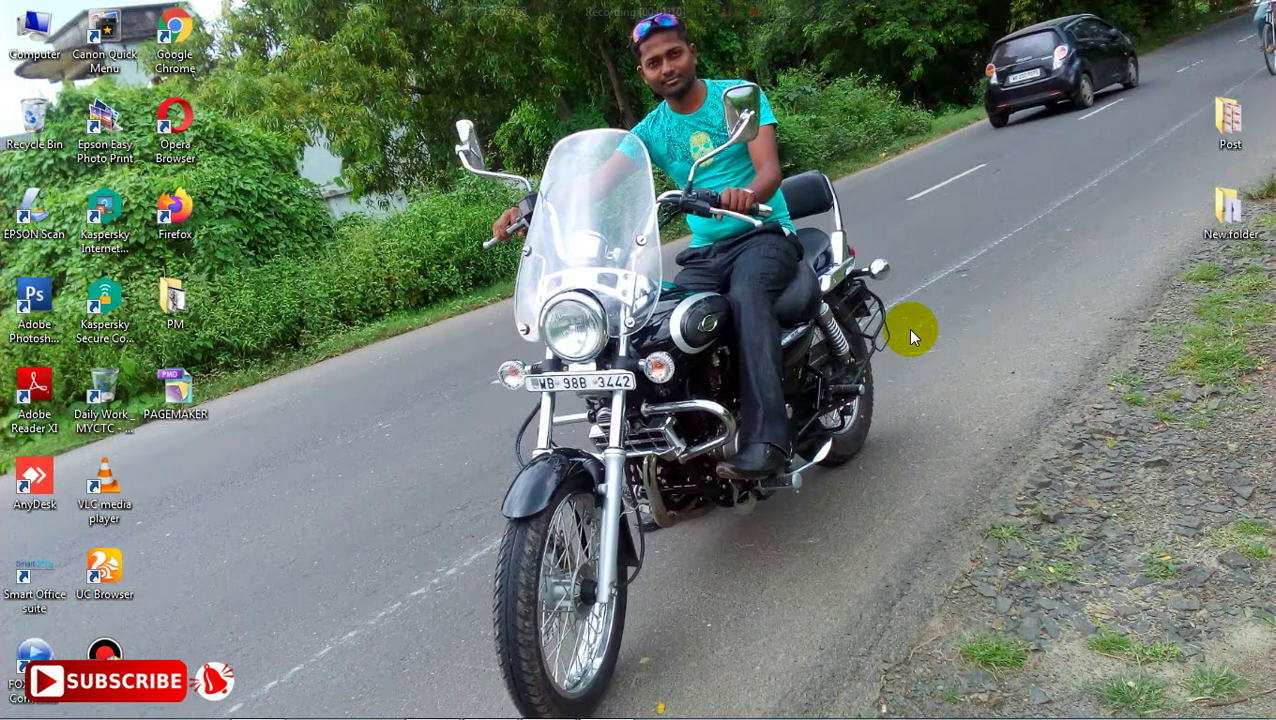
- Search the installed programs for PM70 and try to launch it
{"action": "mouse_move", "coordinate": [430, 716]}
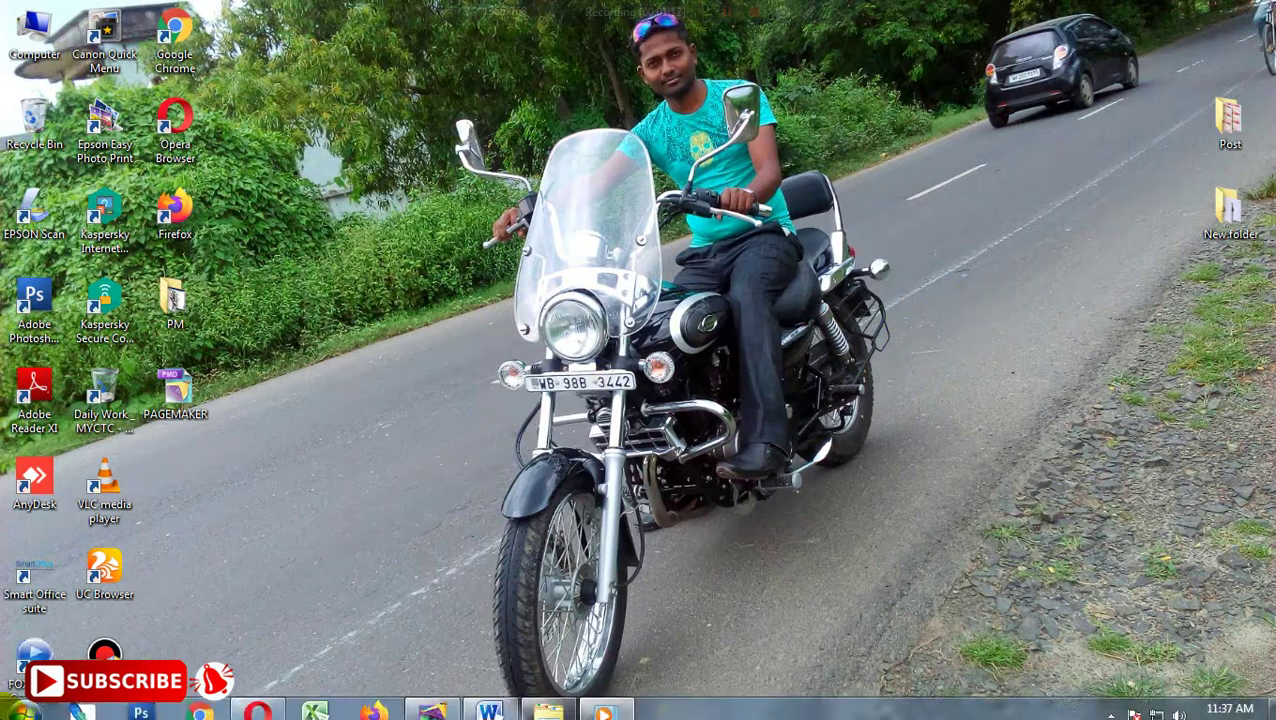
{"action": "left_click", "coordinate": [22, 708]}
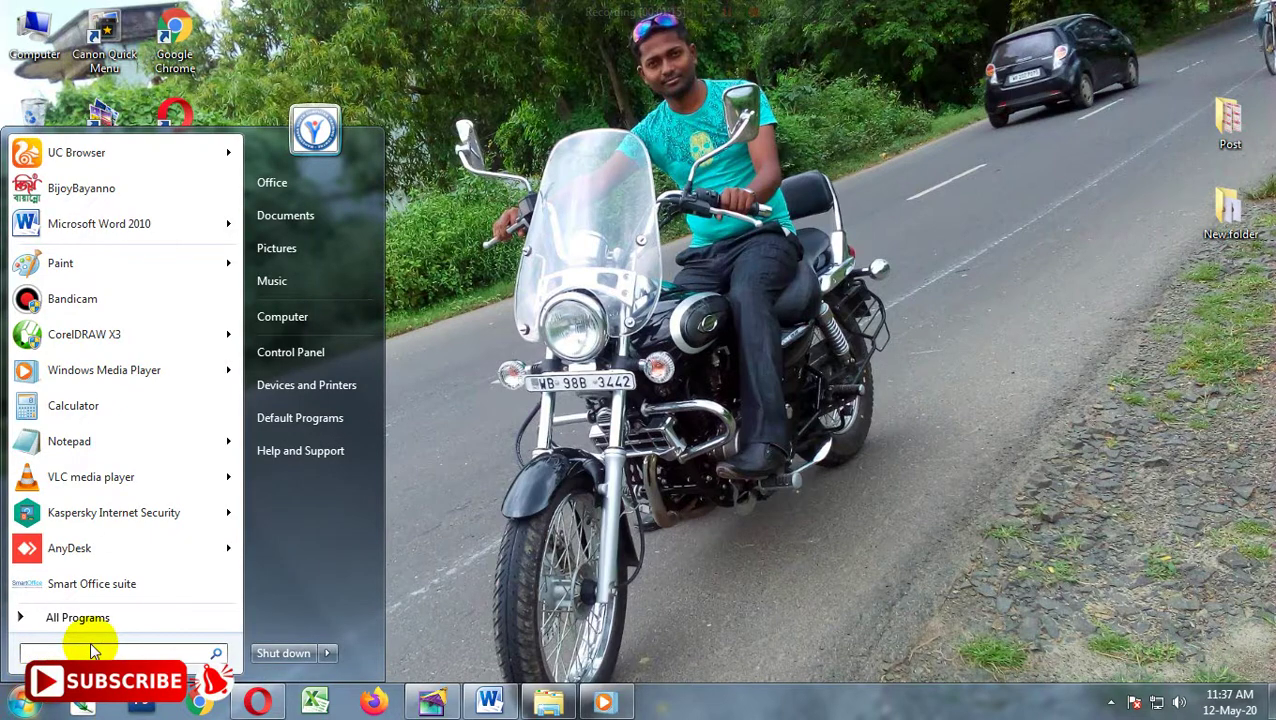
{"action": "type", "text": "PM"}
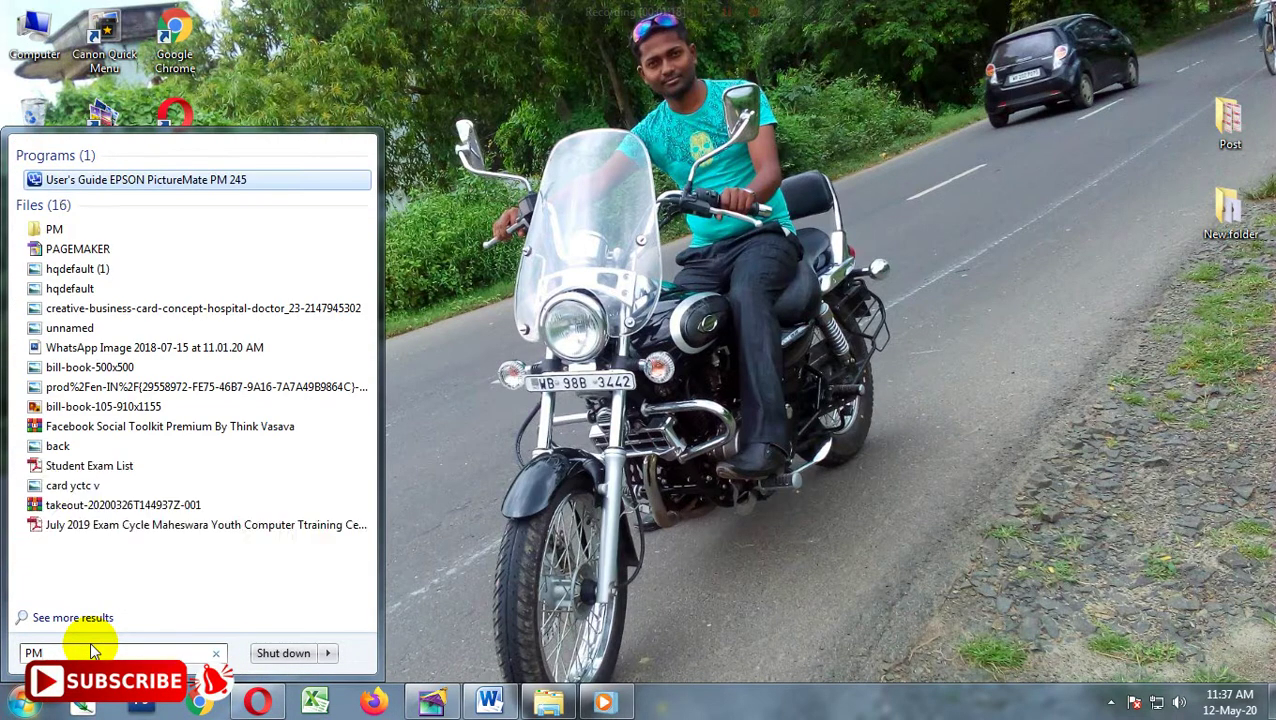
{"action": "type", "text": "70"}
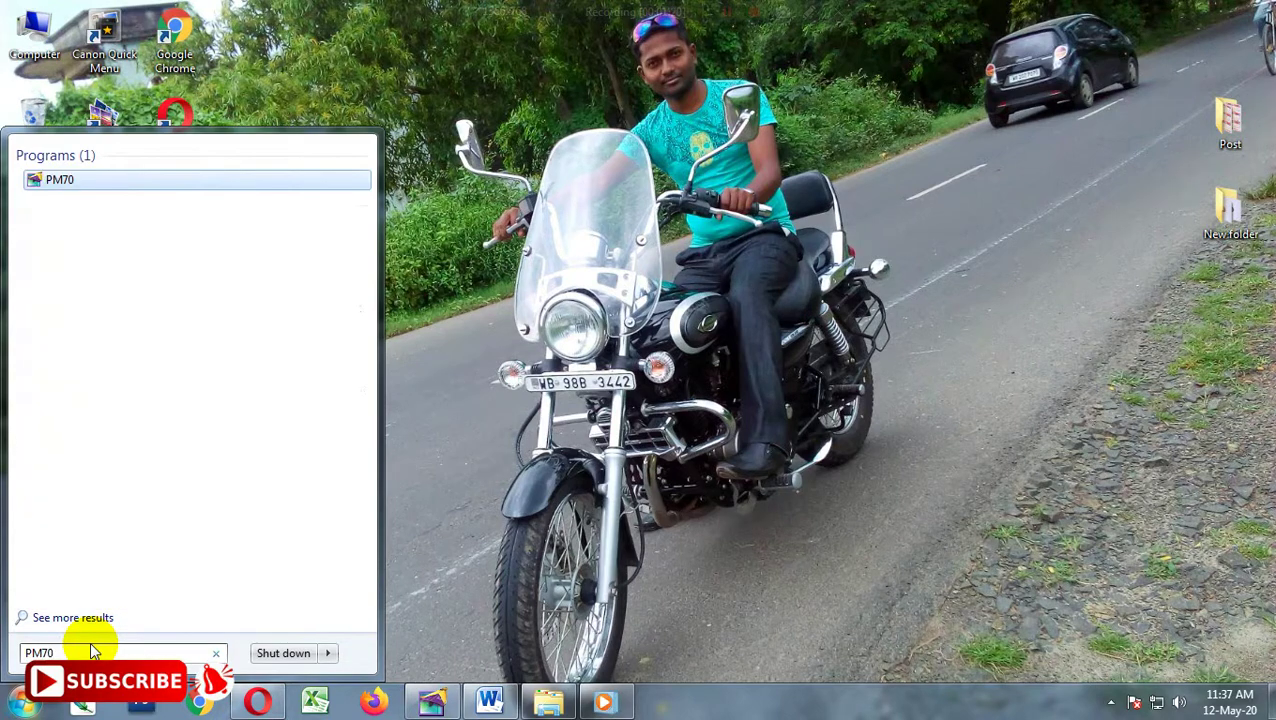
{"action": "left_click", "coordinate": [68, 179]}
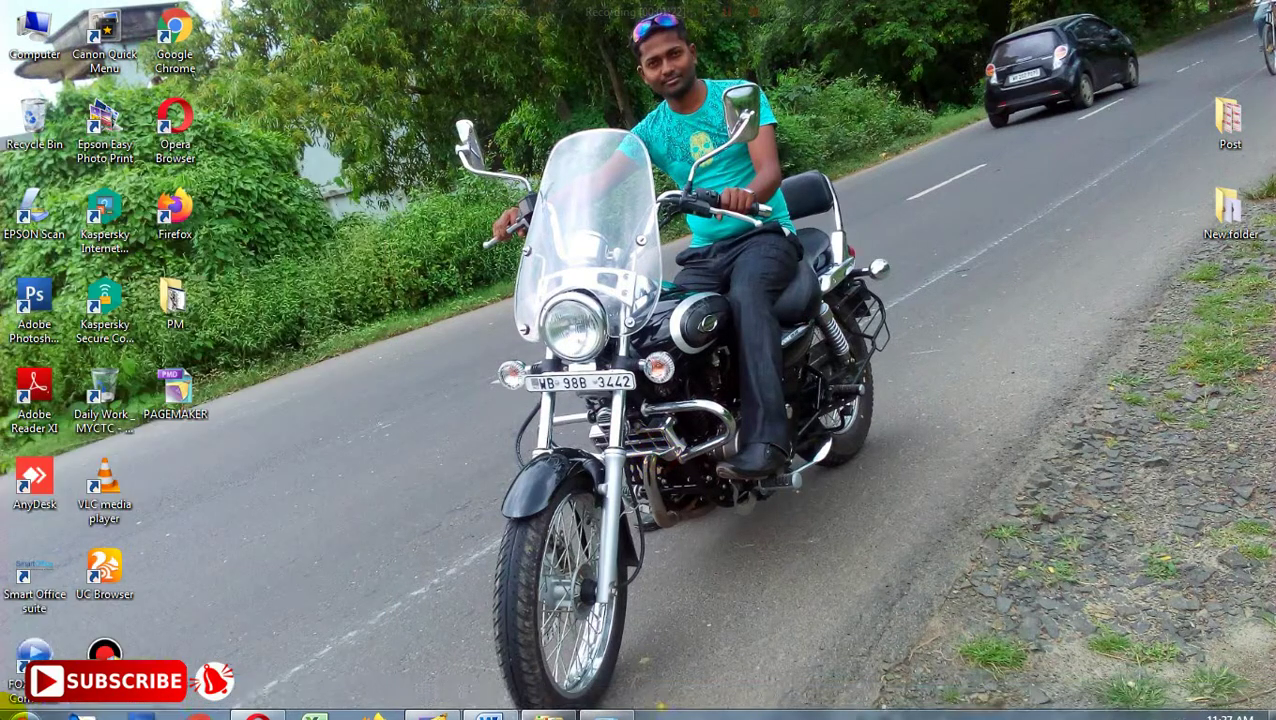
{"action": "left_click", "coordinate": [22, 703]}
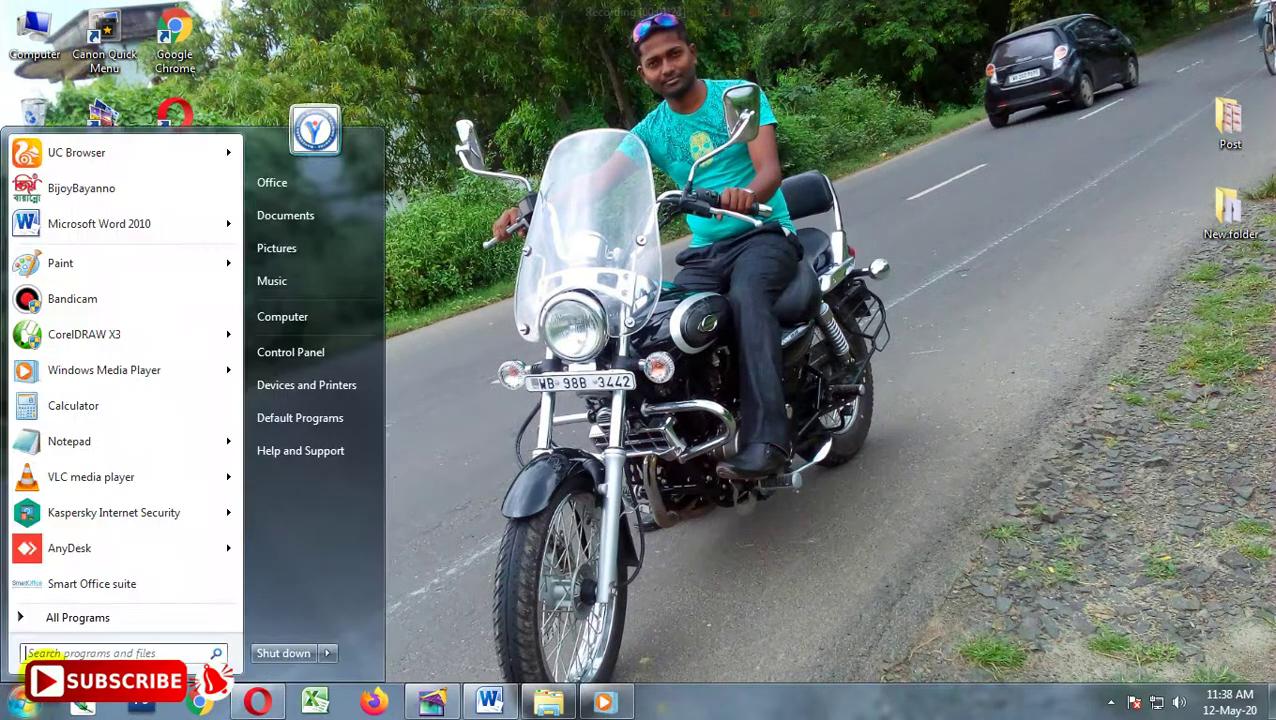
{"action": "left_click", "coordinate": [92, 622]}
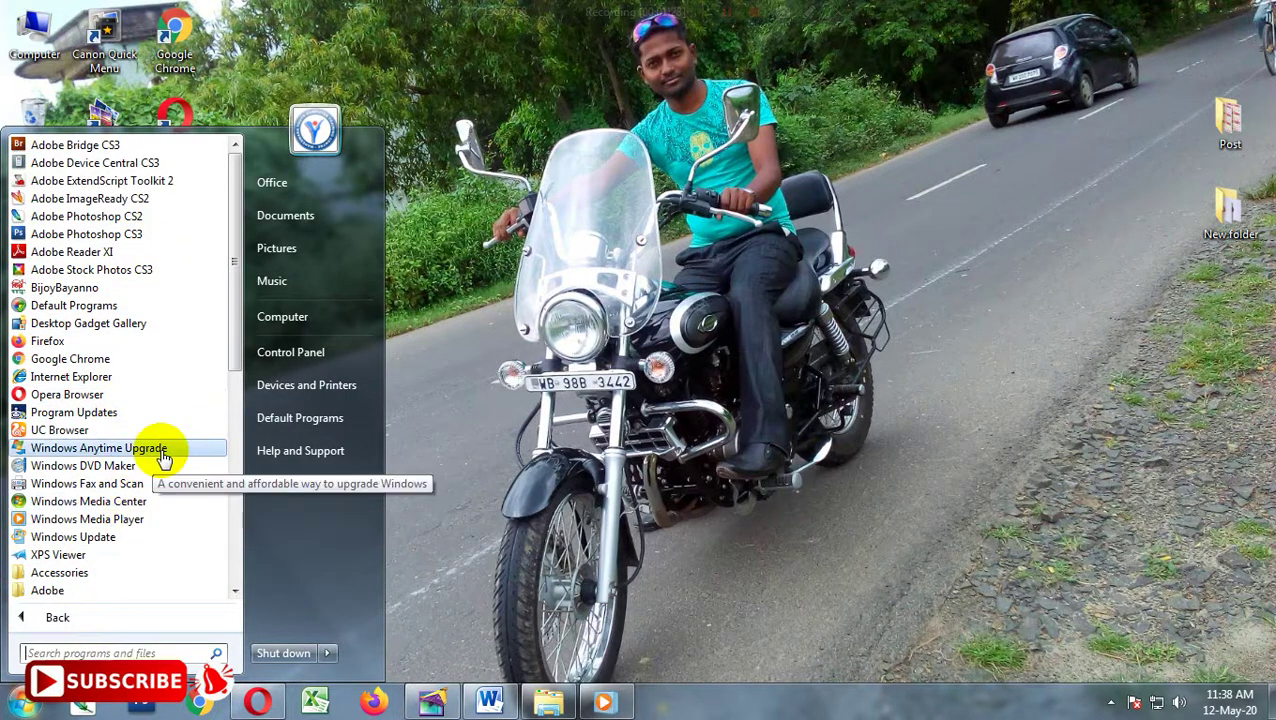
{"action": "left_click", "coordinate": [22, 703]}
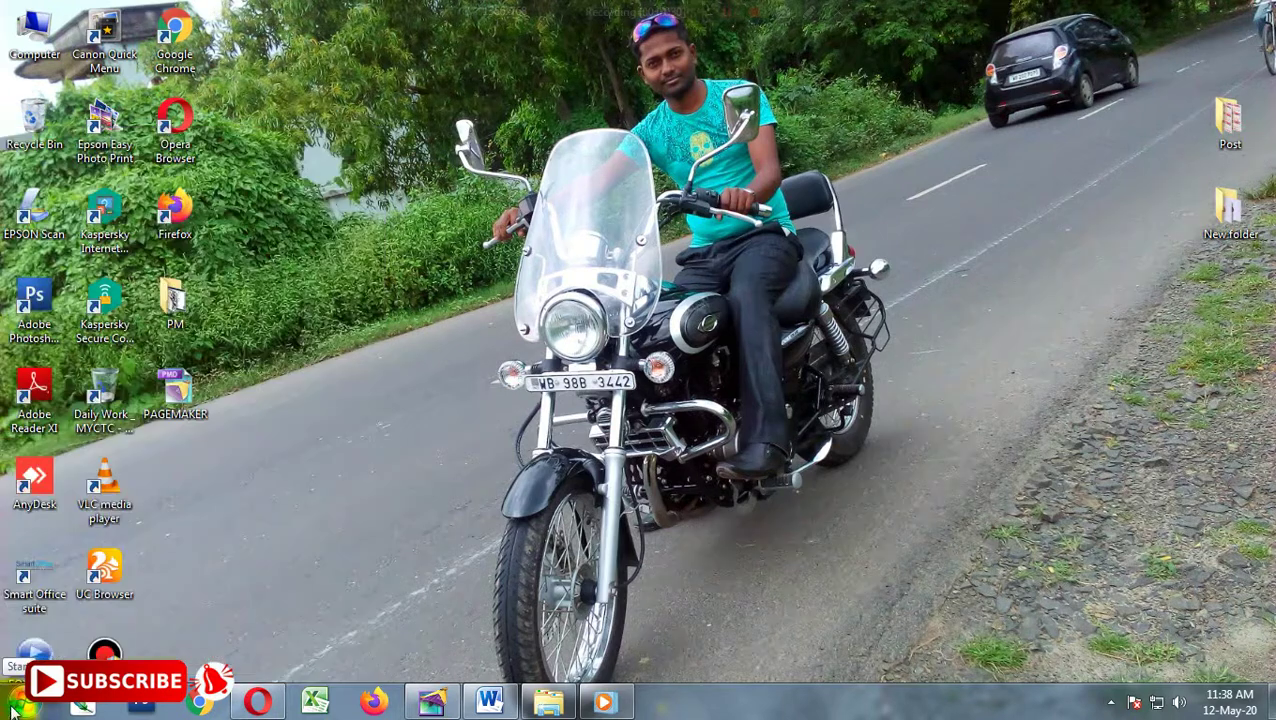
- Search the installed programs for "PAG" and launch Adobe PageMaker 7.0
{"action": "left_click", "coordinate": [22, 703]}
{"action": "type", "text": "PAG"}
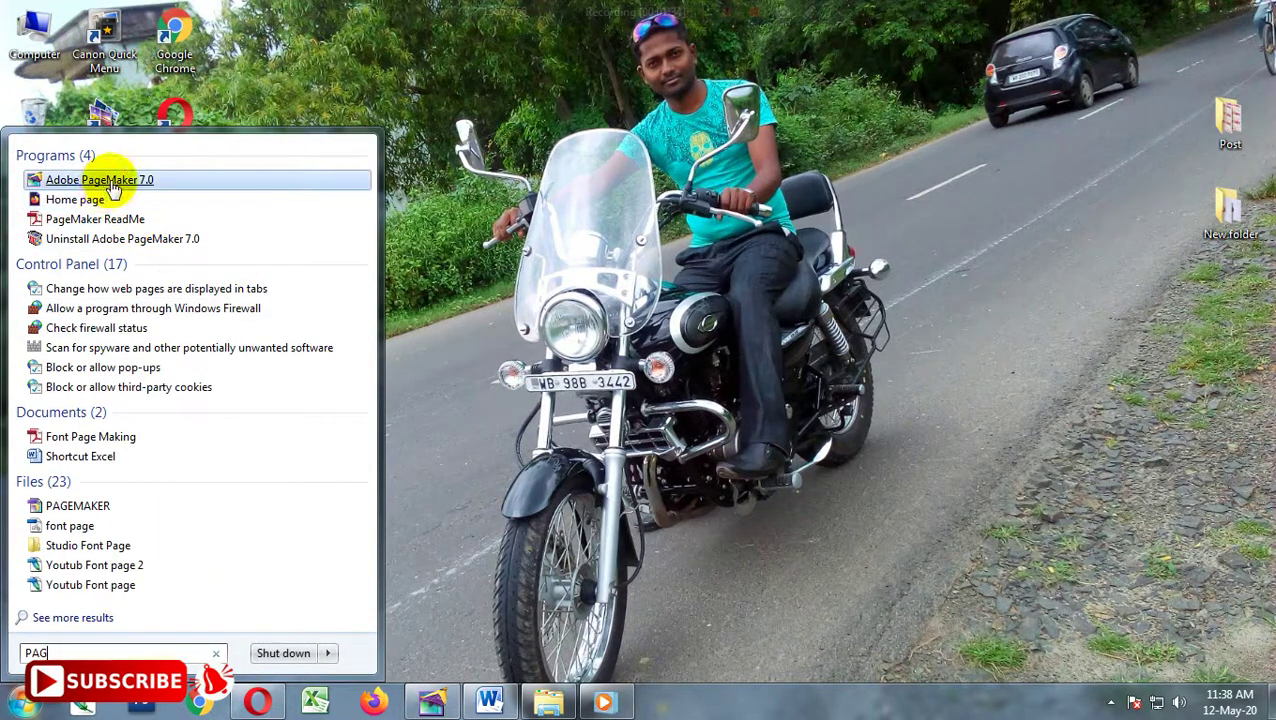
{"action": "left_click", "coordinate": [190, 179]}
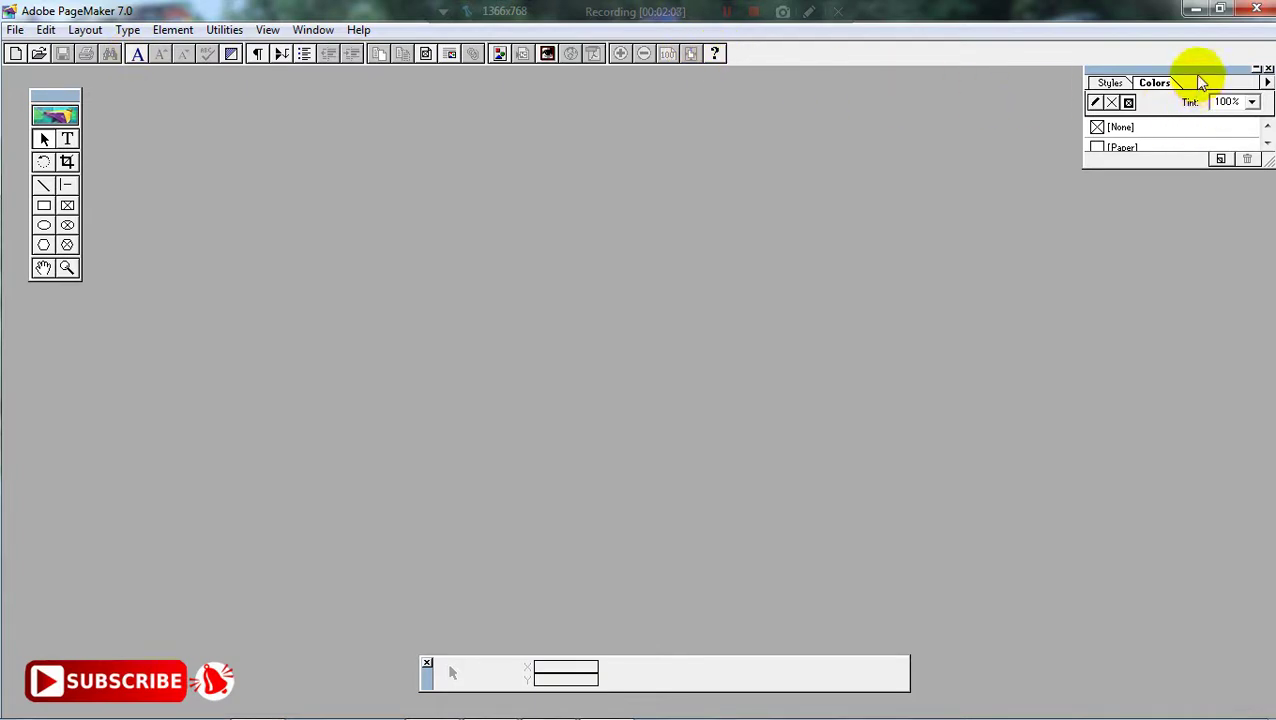
- Arrange the workspace by moving the Colors palette, control palette and toolbox, and enlarge the Colors palette to show all its colors
{"action": "left_click_drag", "start_coordinate": [1199, 69], "coordinate": [1203, 110]}
{"action": "left_click_drag", "start_coordinate": [1256, 199], "coordinate": [1264, 447]}
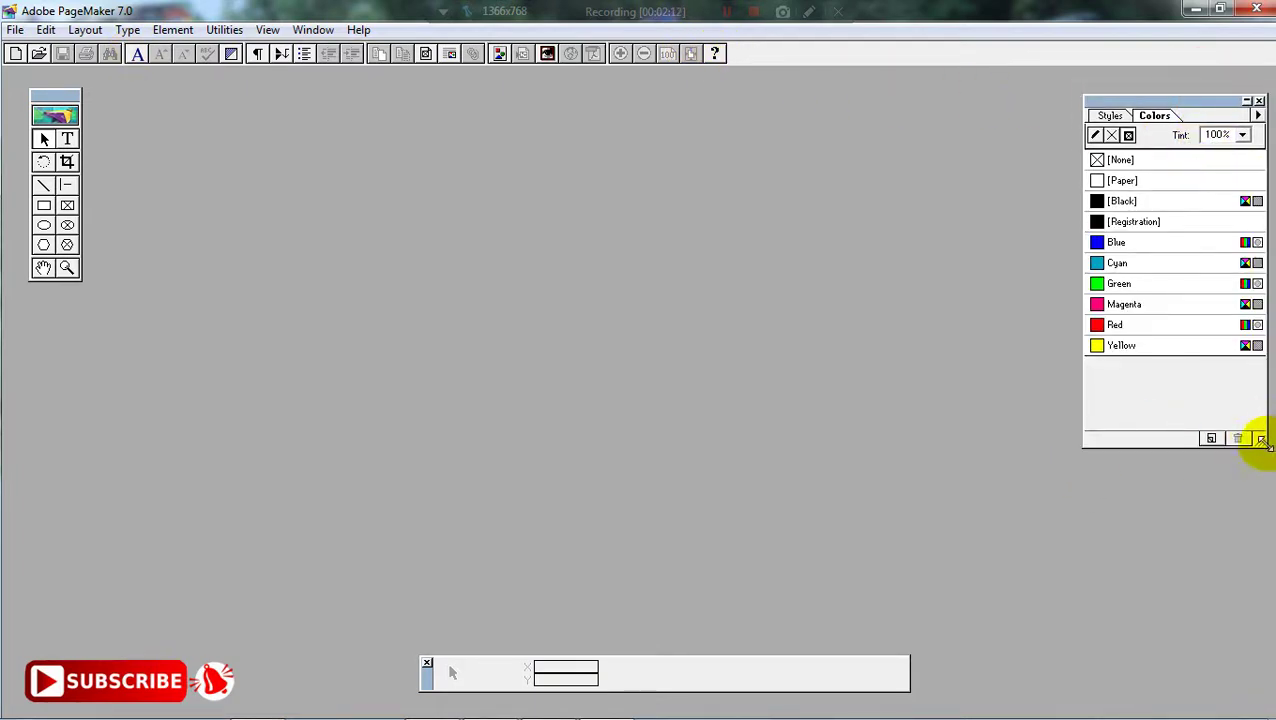
{"action": "left_click_drag", "start_coordinate": [1262, 383], "coordinate": [1262, 386]}
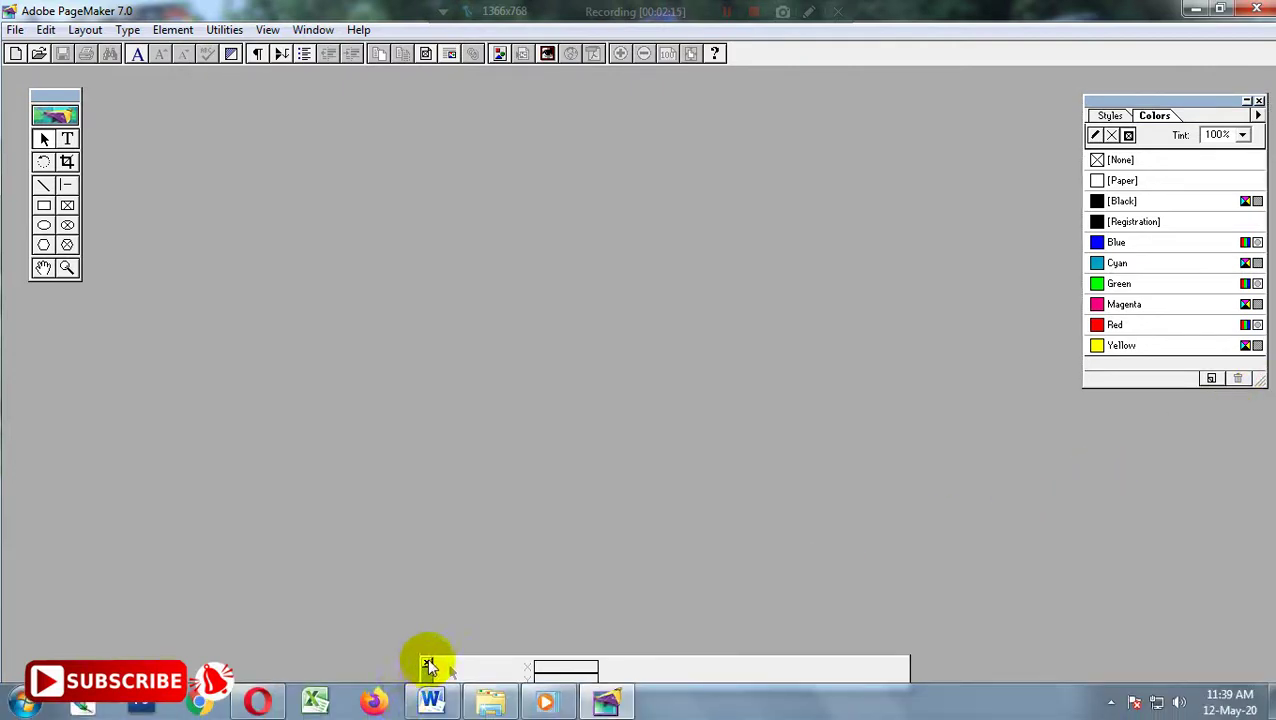
{"action": "left_click_drag", "start_coordinate": [427, 680], "coordinate": [407, 646]}
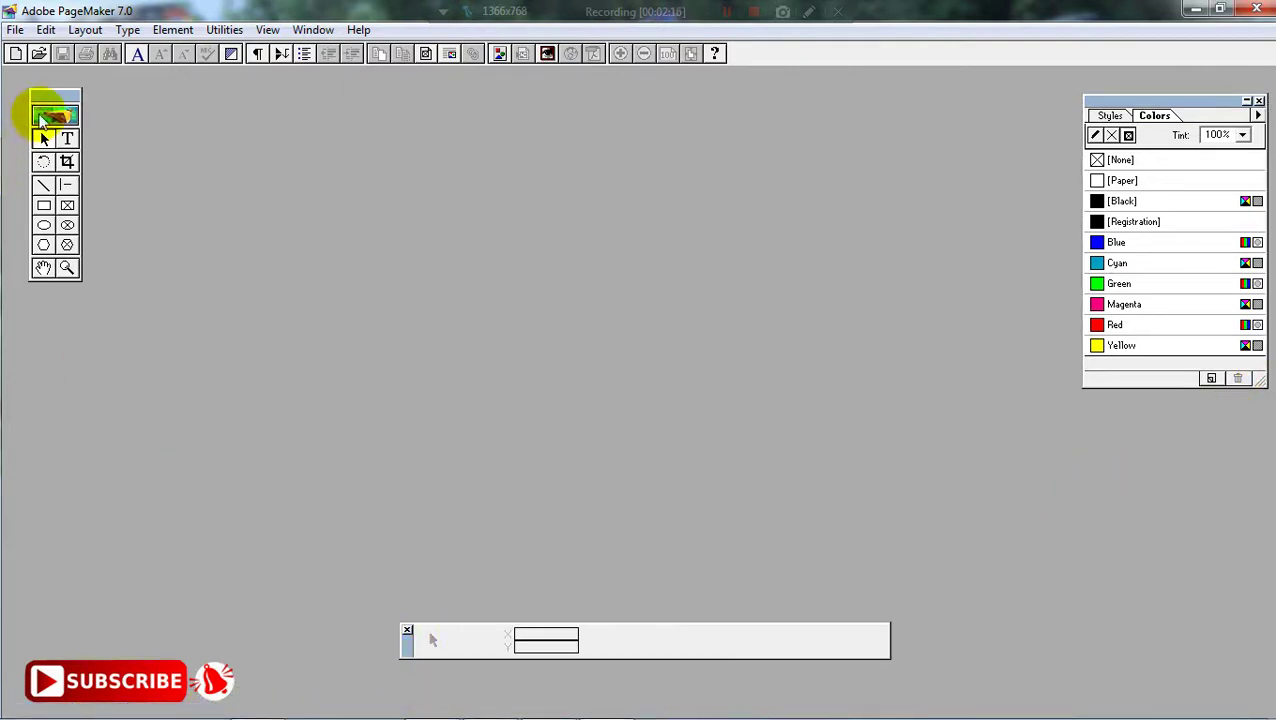
{"action": "mouse_move", "coordinate": [57, 99]}
{"action": "left_mouse_down"}
{"action": "mouse_move", "coordinate": [33, 102]}
{"action": "mouse_move", "coordinate": [44, 102]}
{"action": "left_mouse_up"}
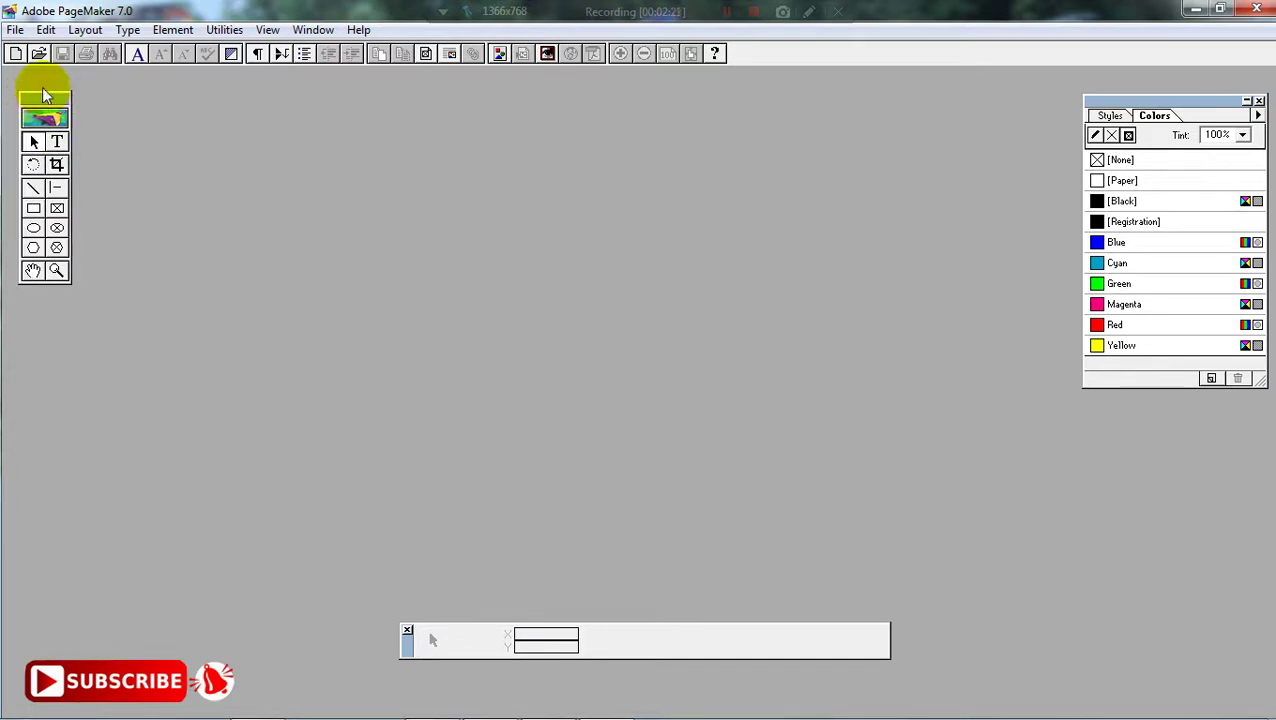
- Start a new publication to bring up its document setup options
{"action": "left_click", "coordinate": [15, 29]}
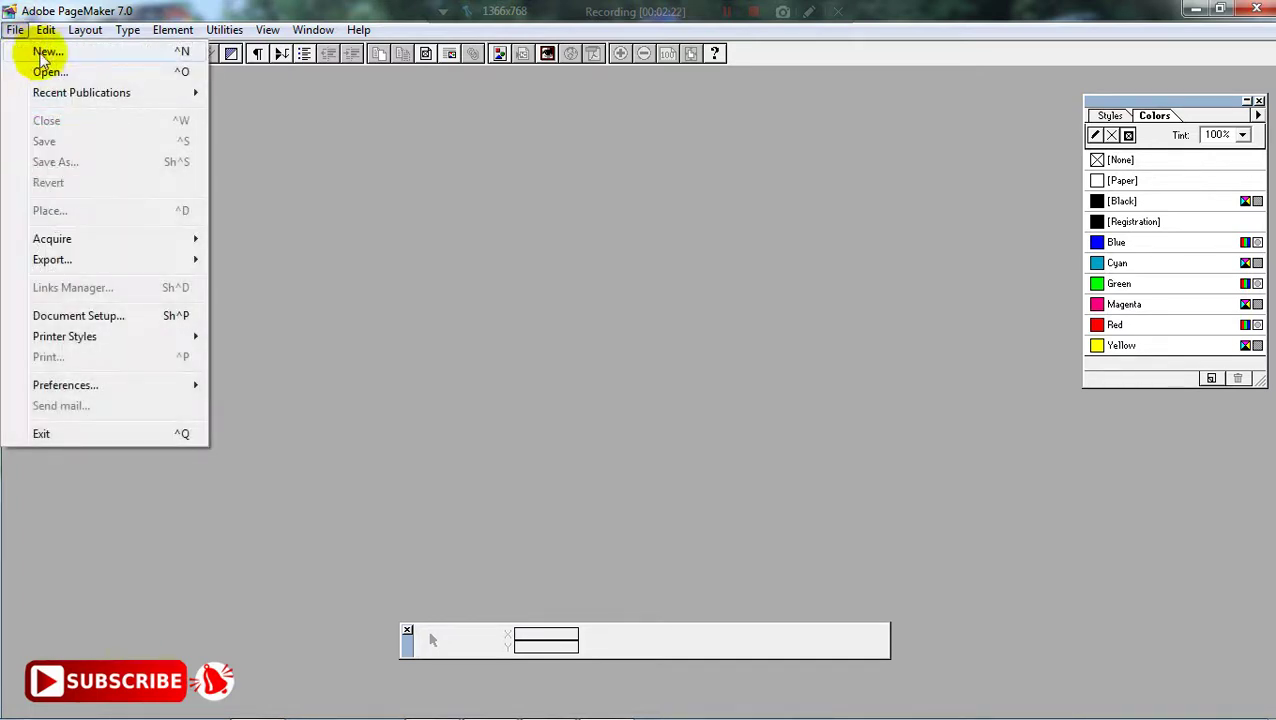
{"action": "left_click", "coordinate": [48, 52]}
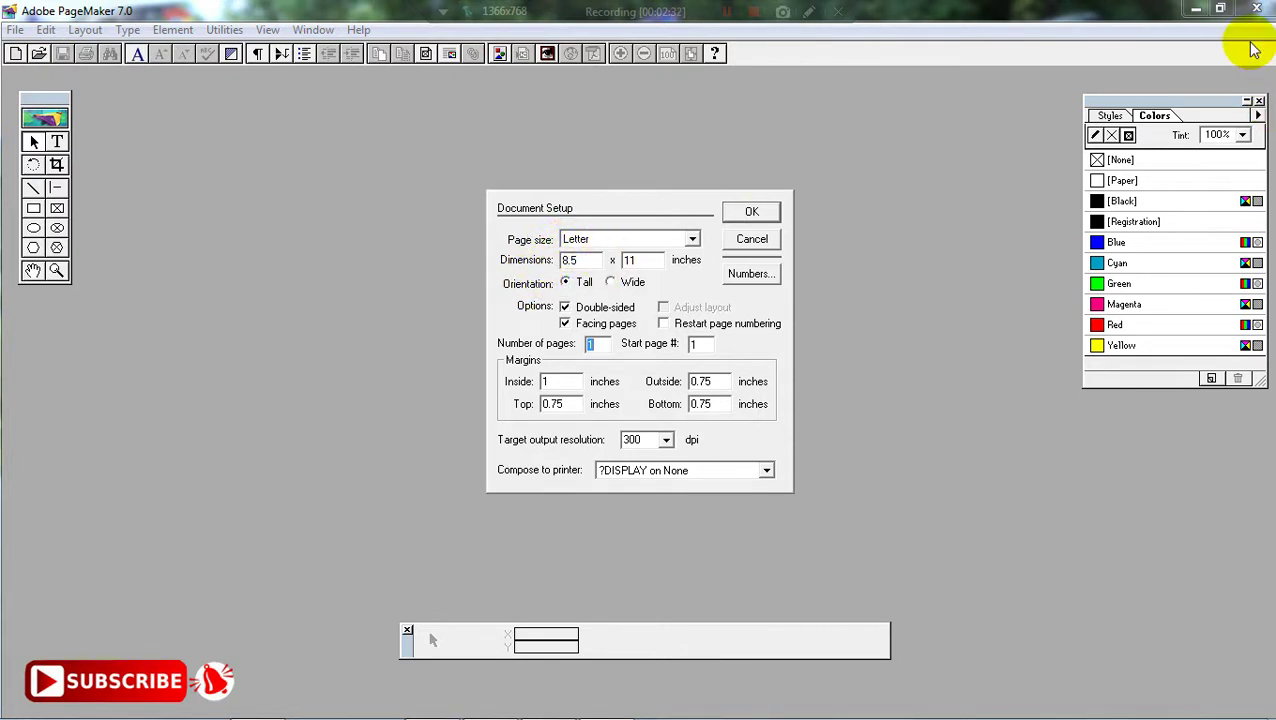
{"action": "mouse_move", "coordinate": [1251, 46]}
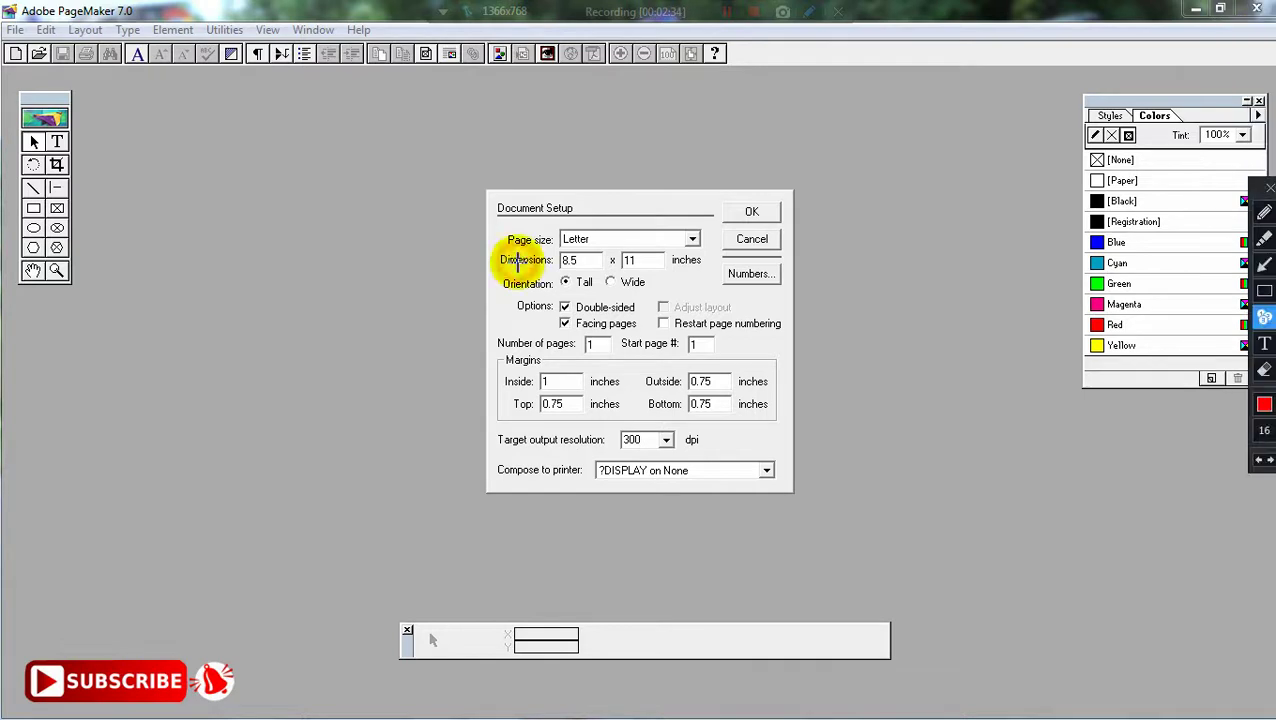
{"action": "left_click", "coordinate": [516, 230]}
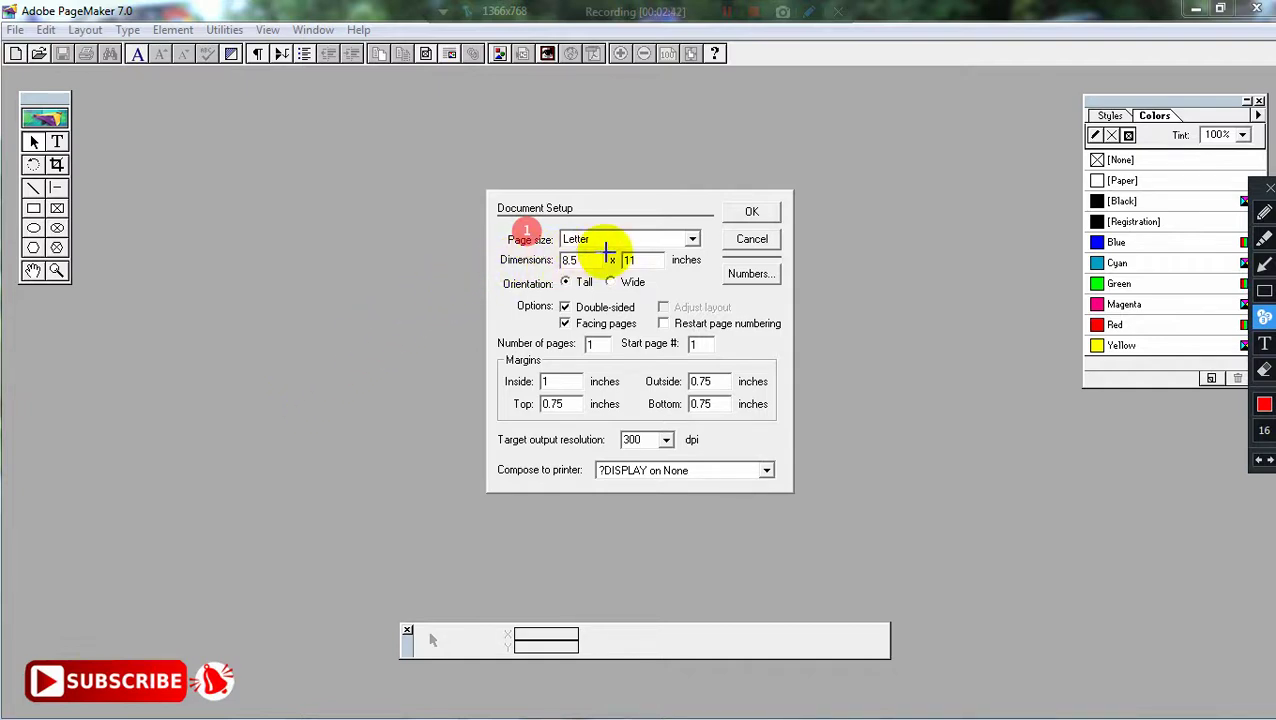
{"action": "left_click", "coordinate": [506, 262]}
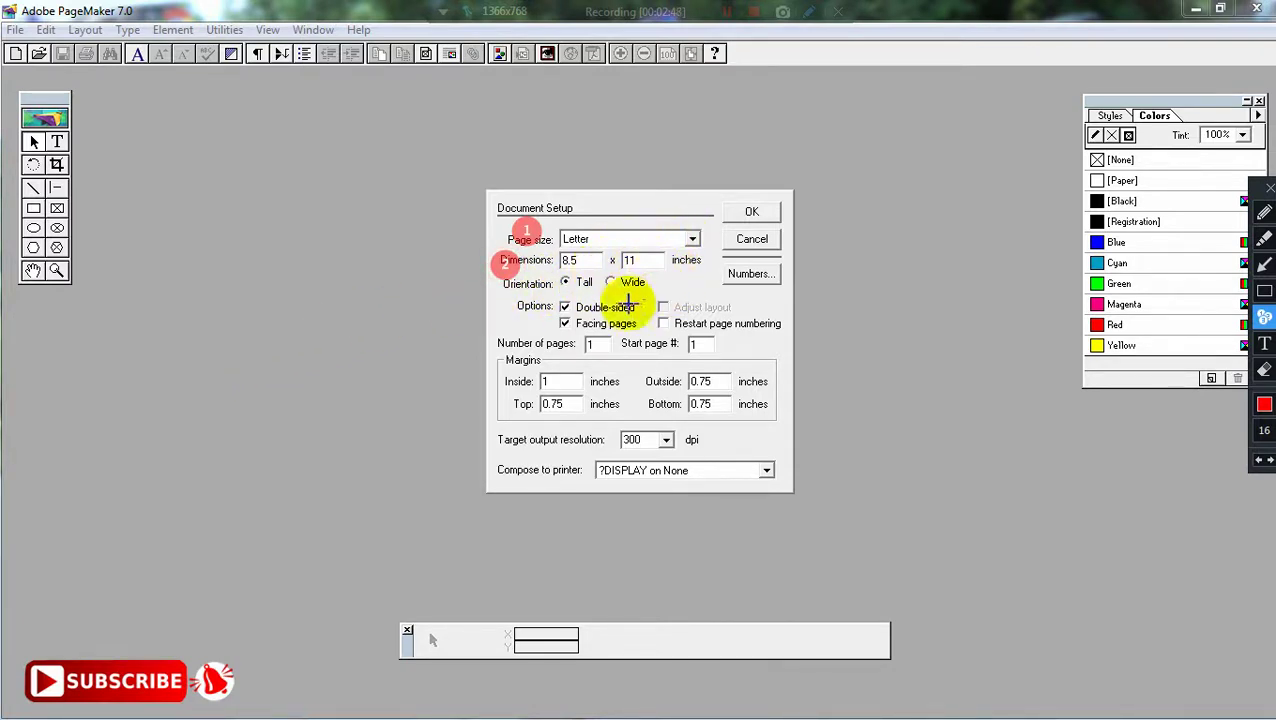
{"action": "left_click", "coordinate": [654, 282]}
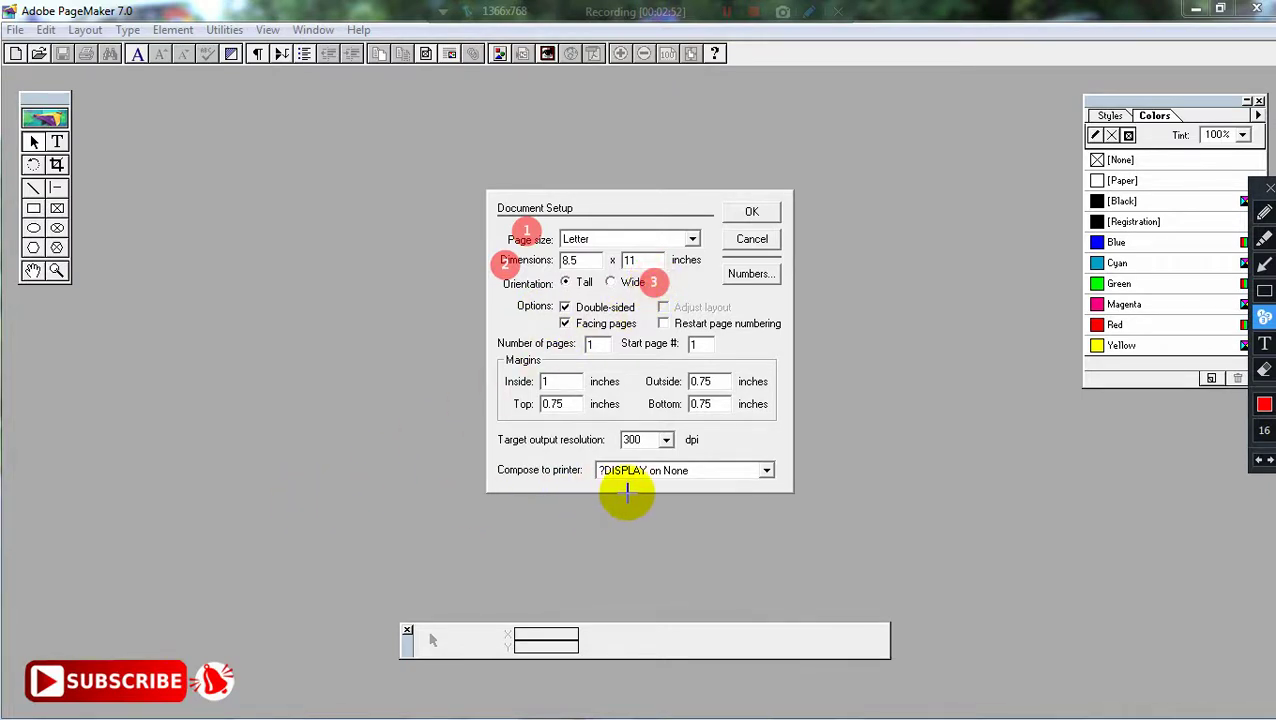
{"action": "left_click", "coordinate": [524, 309]}
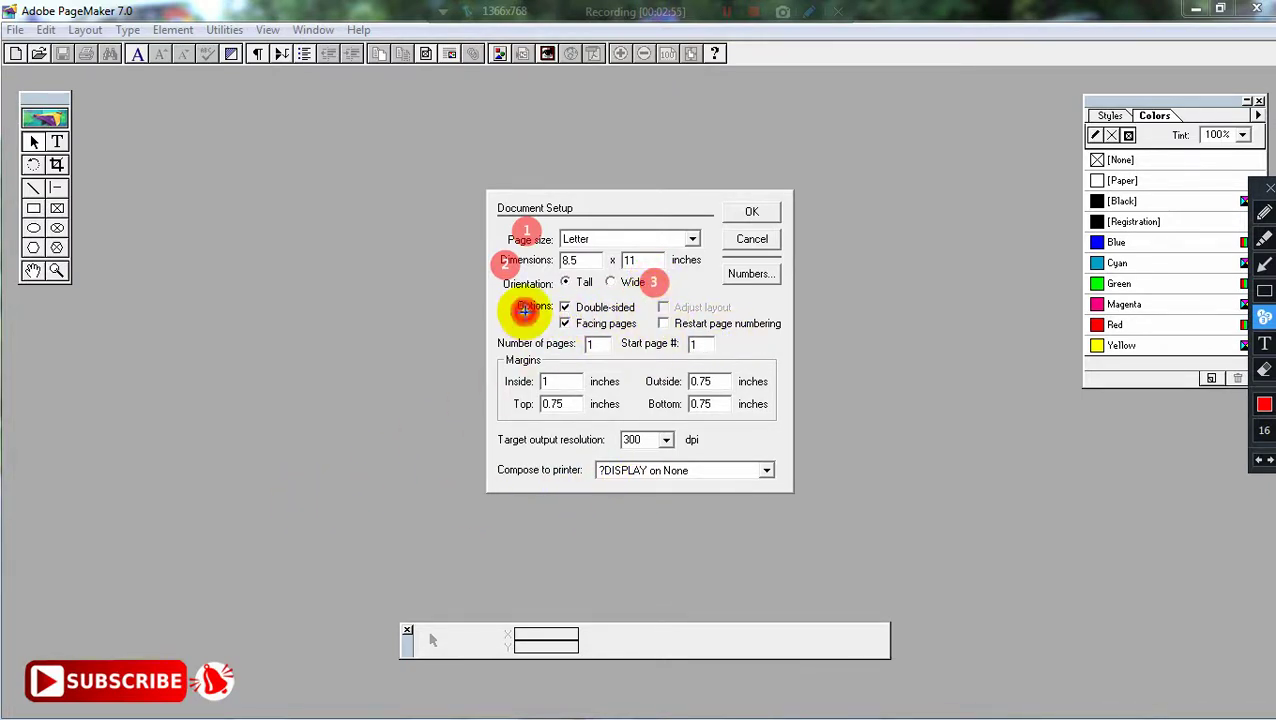
{"action": "left_click", "coordinate": [1264, 264]}
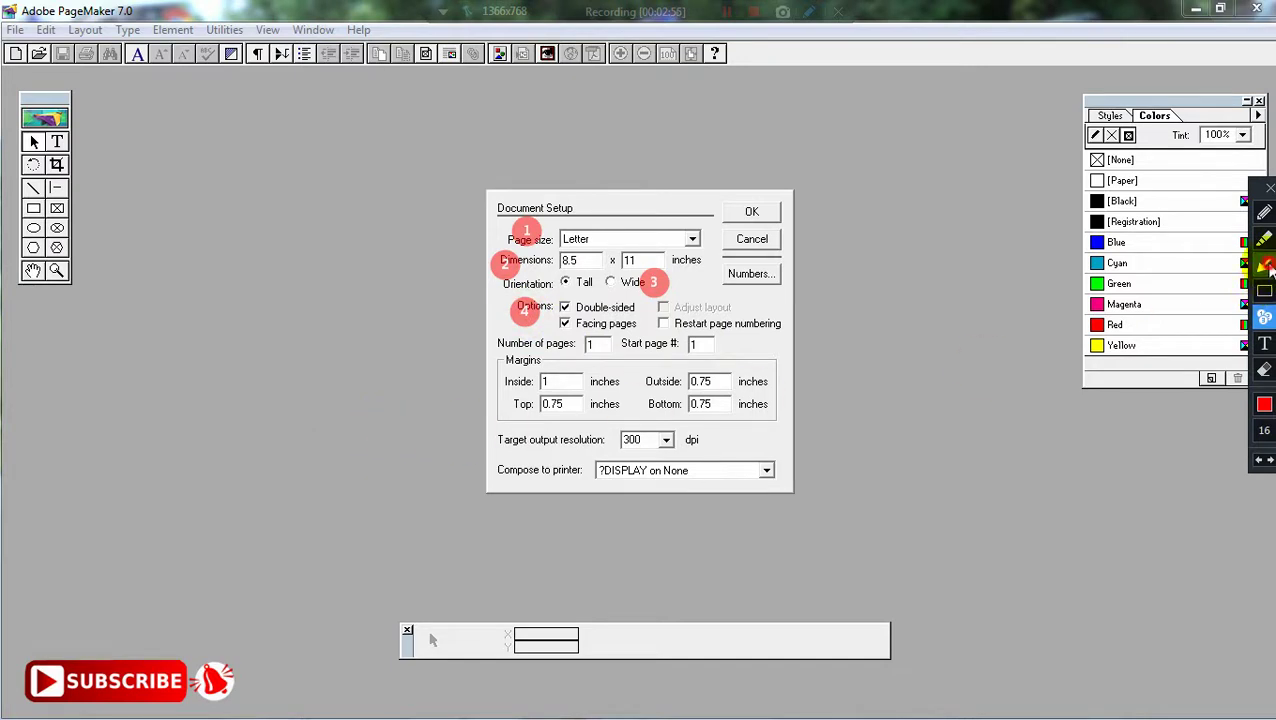
{"action": "left_click_drag", "start_coordinate": [504, 344], "coordinate": [560, 309]}
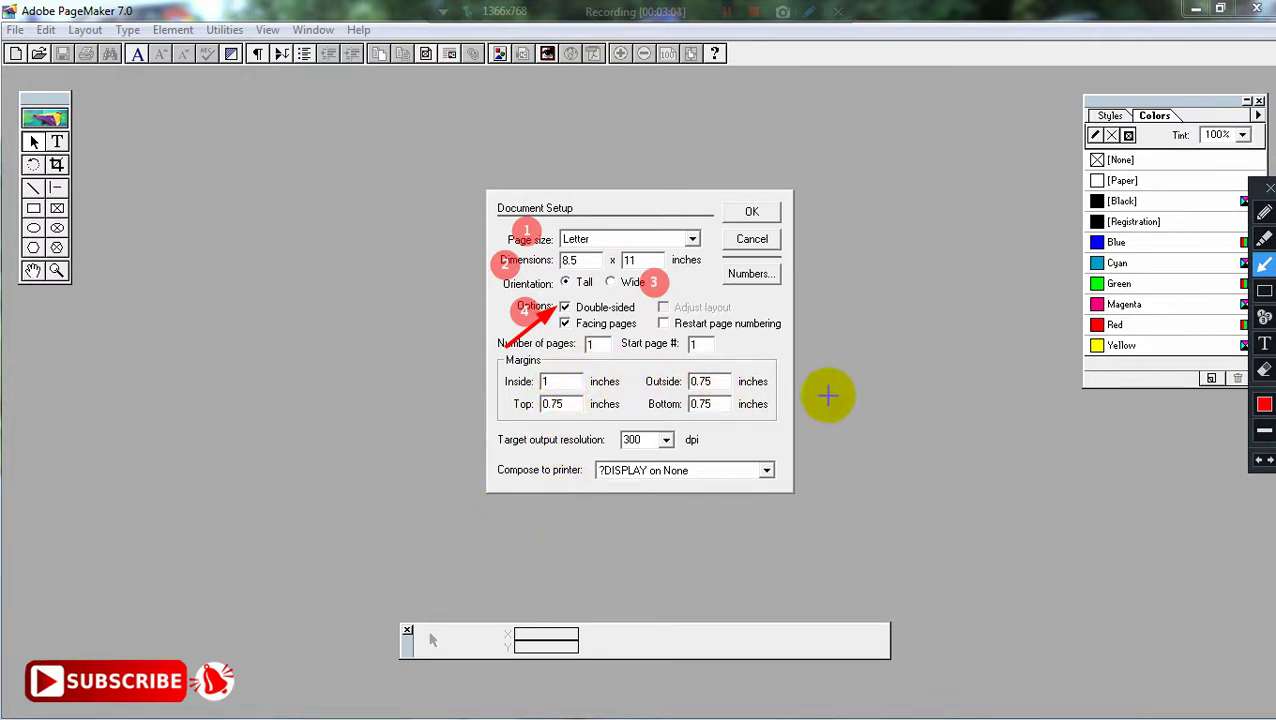
{"action": "left_click_drag", "start_coordinate": [828, 396], "coordinate": [620, 350]}
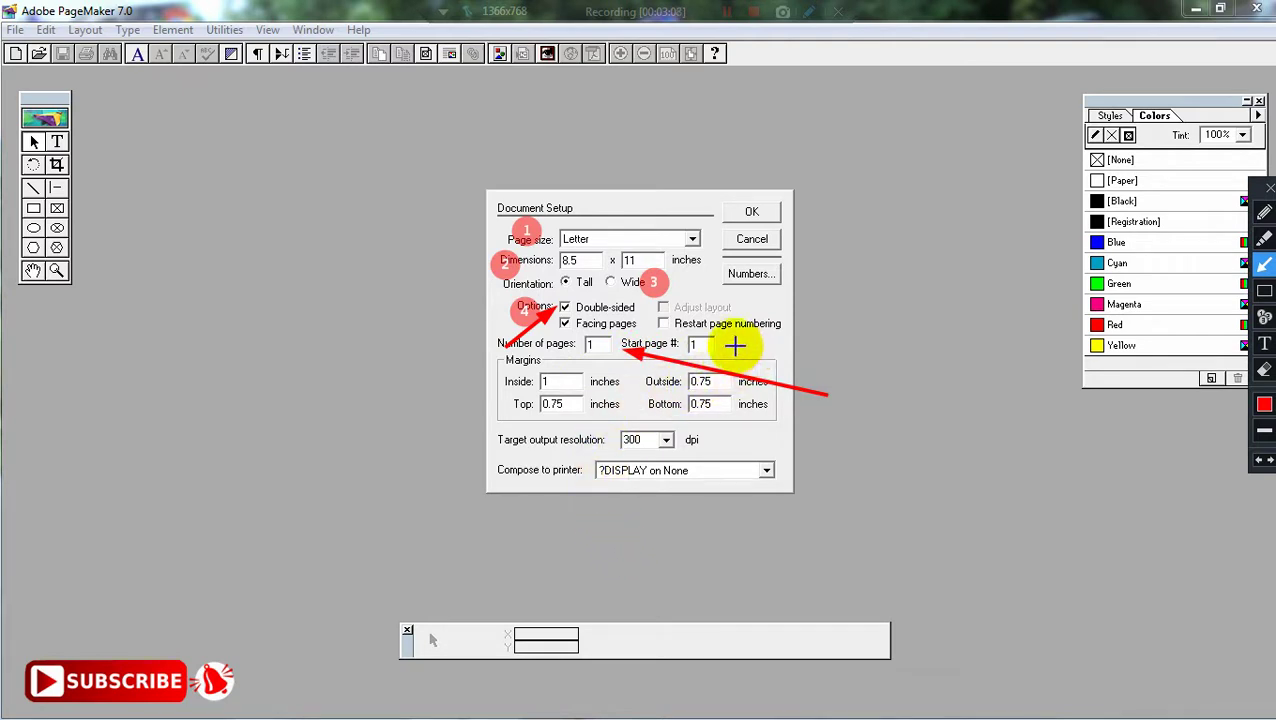
{"action": "left_click_drag", "start_coordinate": [655, 370], "coordinate": [704, 345]}
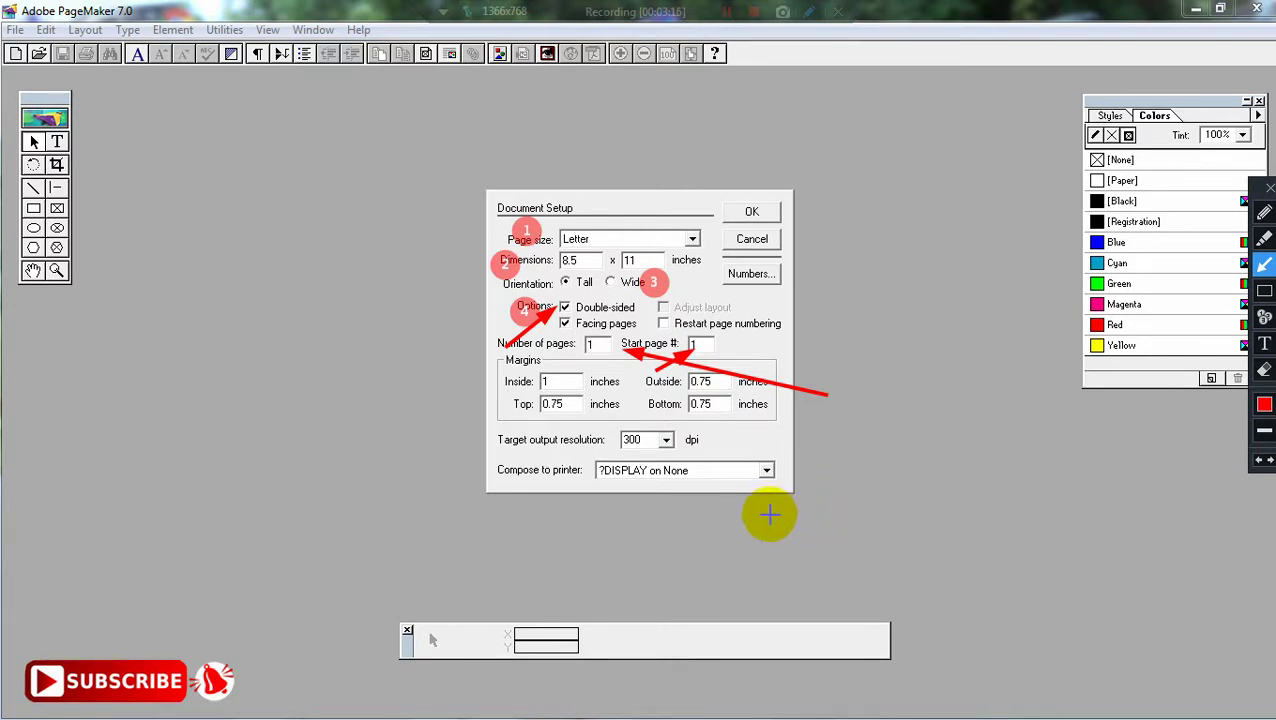
{"action": "left_click", "coordinate": [1265, 292]}
{"action": "left_click_drag", "start_coordinate": [493, 360], "coordinate": [783, 418]}
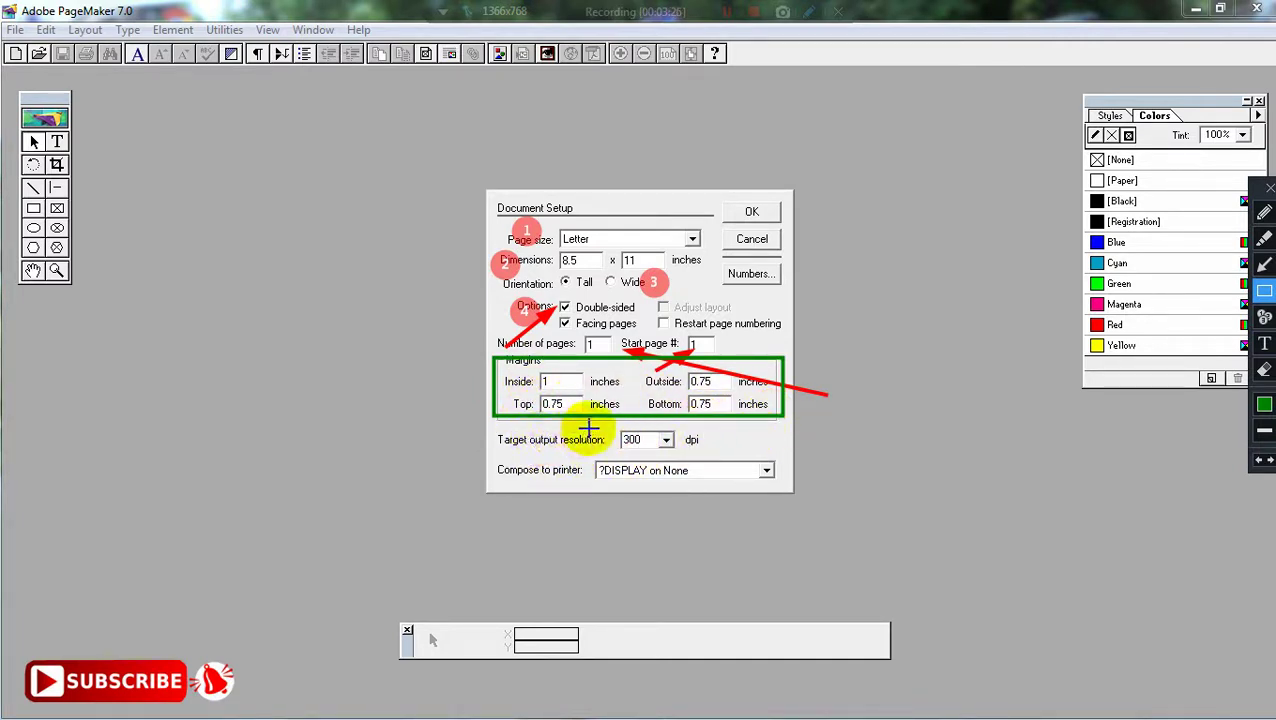
{"action": "left_click_drag", "start_coordinate": [598, 426], "coordinate": [718, 456]}
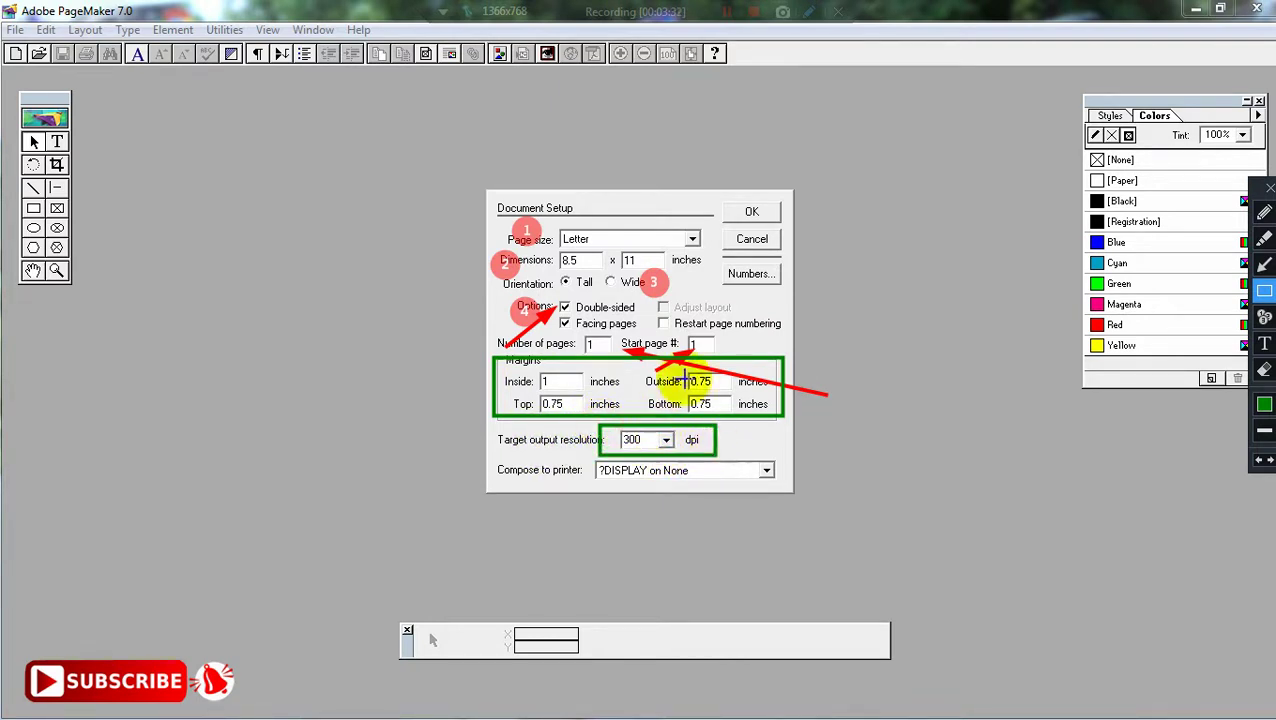
{"action": "left_click", "coordinate": [1268, 190]}
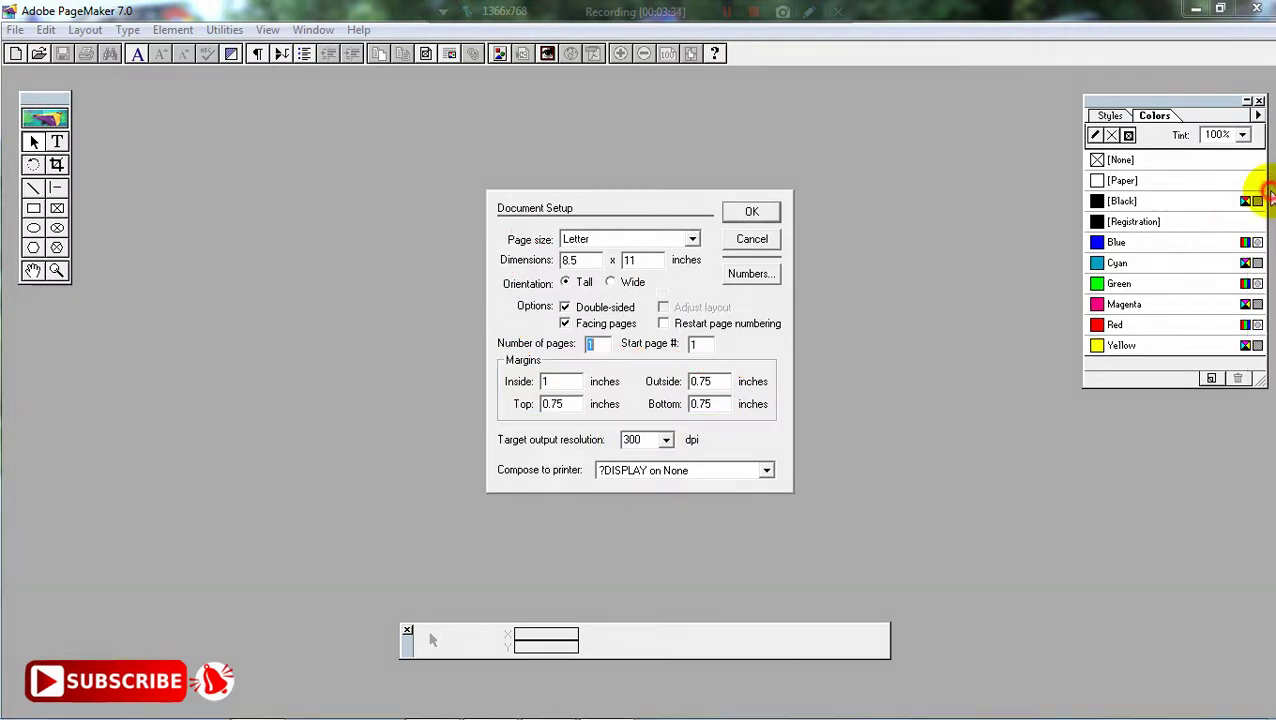
- Keep the Arabic numeral page numbering and create the publication with A4 page size and 10 pages
{"action": "left_click", "coordinate": [760, 274]}
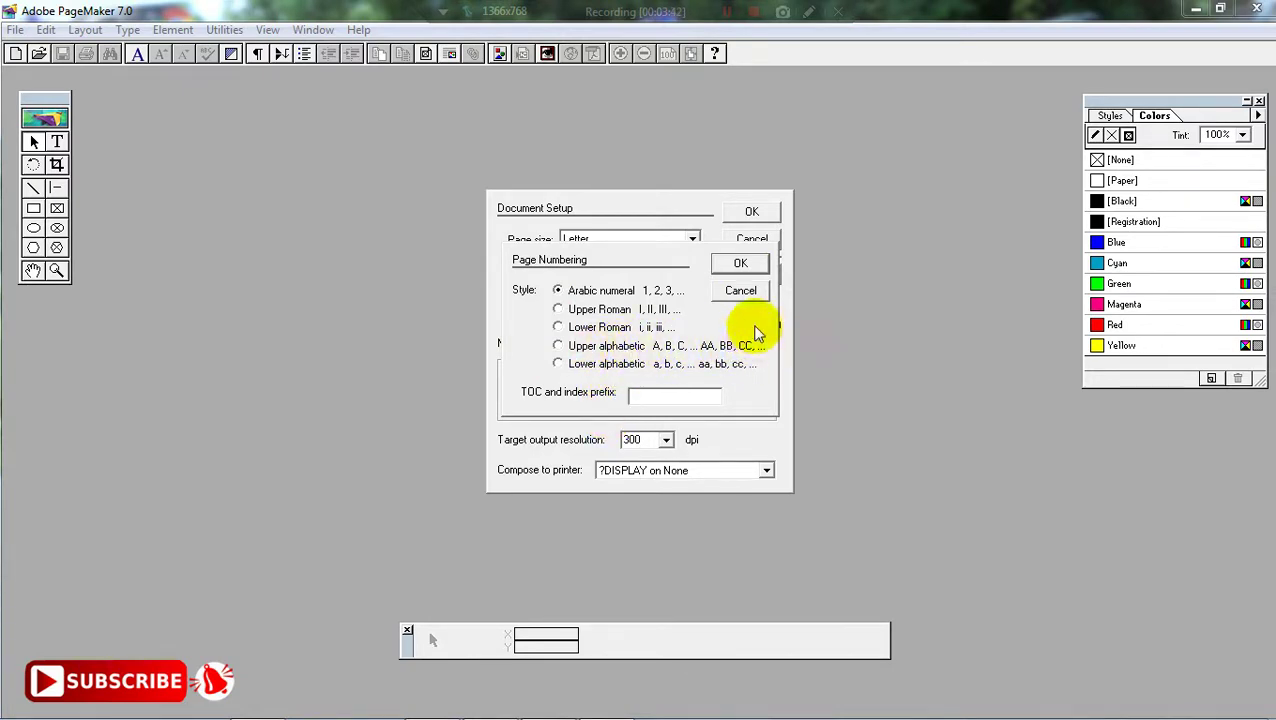
{"action": "left_click", "coordinate": [740, 263]}
{"action": "left_click", "coordinate": [692, 239]}
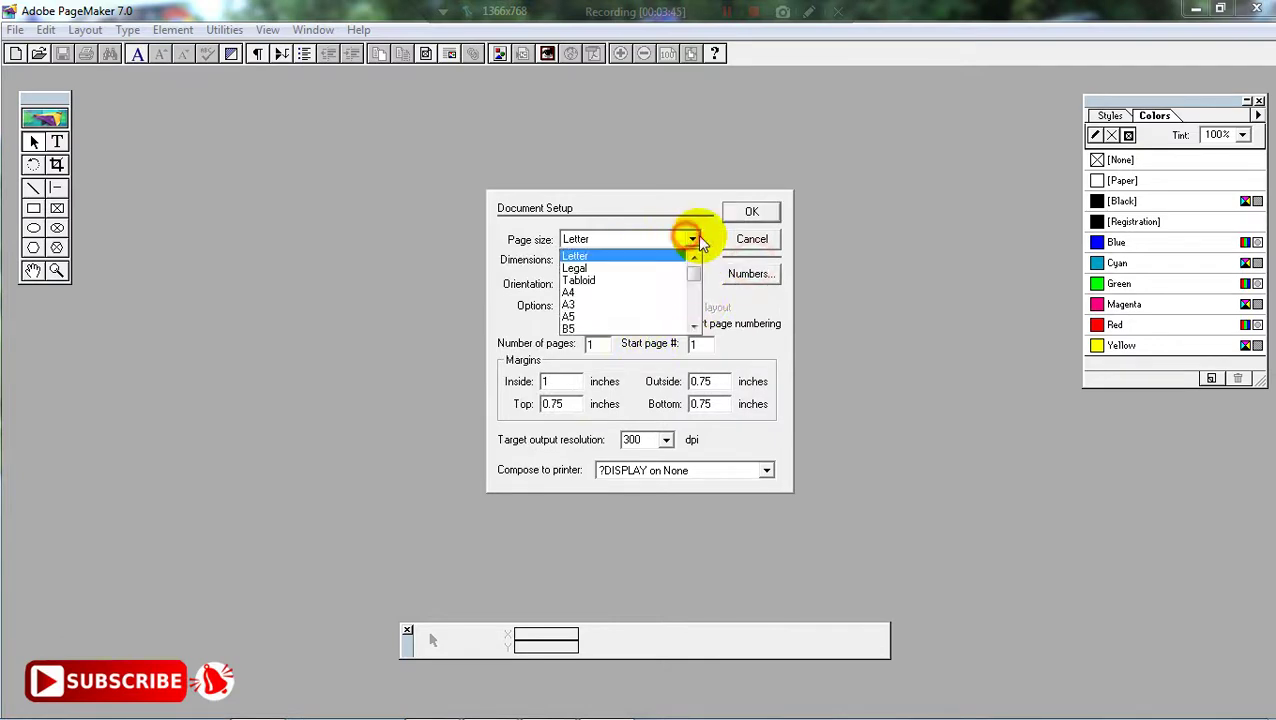
{"action": "left_click", "coordinate": [660, 291]}
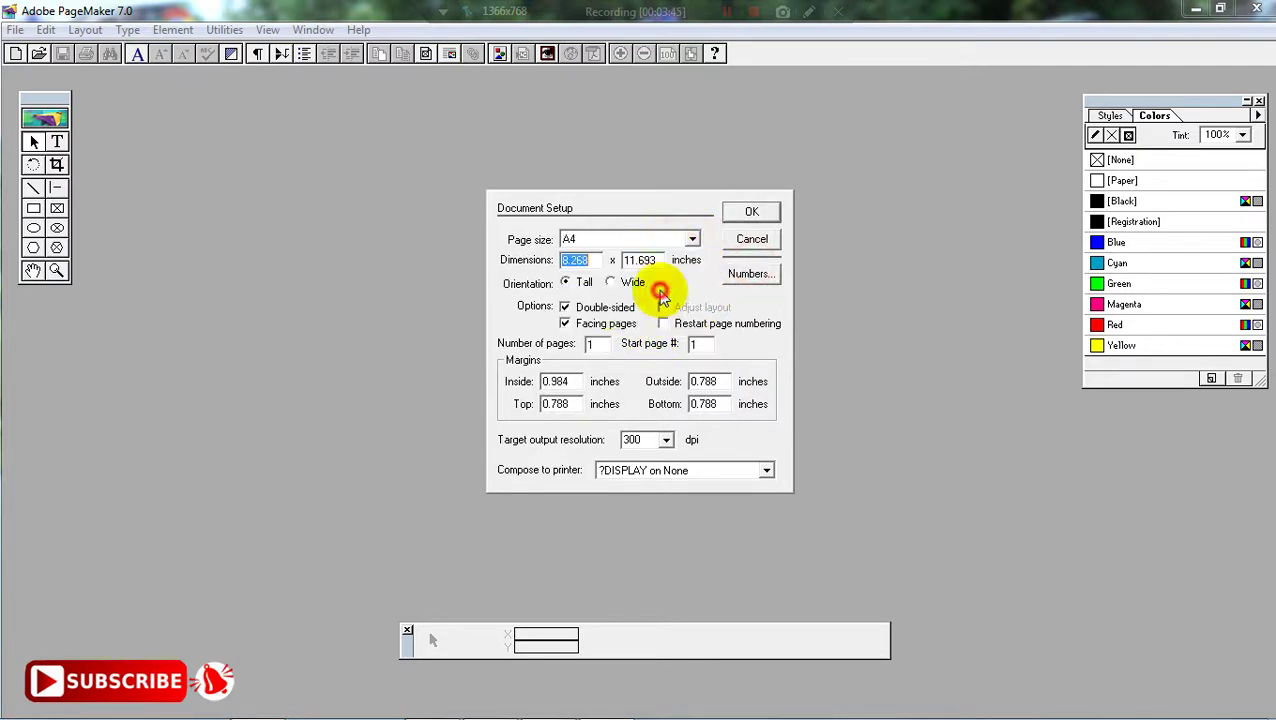
{"action": "double_click", "coordinate": [588, 344]}
{"action": "type", "text": "1"}
{"action": "type", "text": "0"}
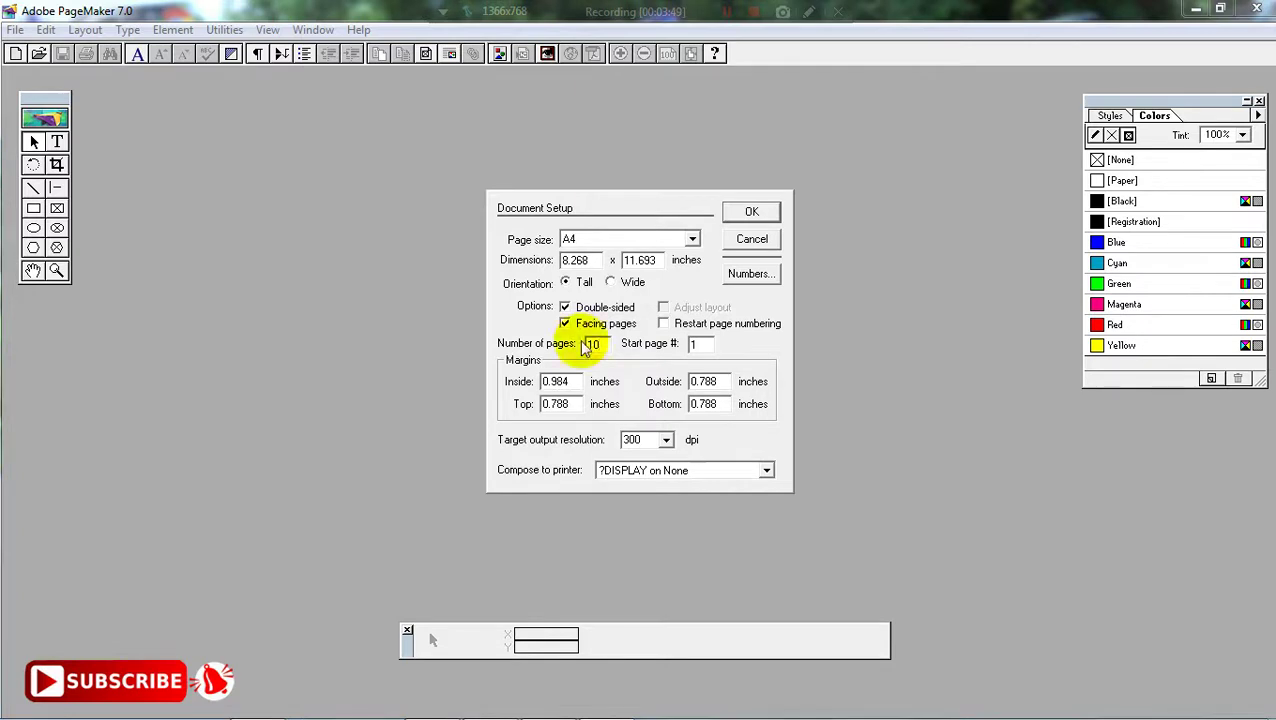
{"action": "left_click", "coordinate": [754, 212]}
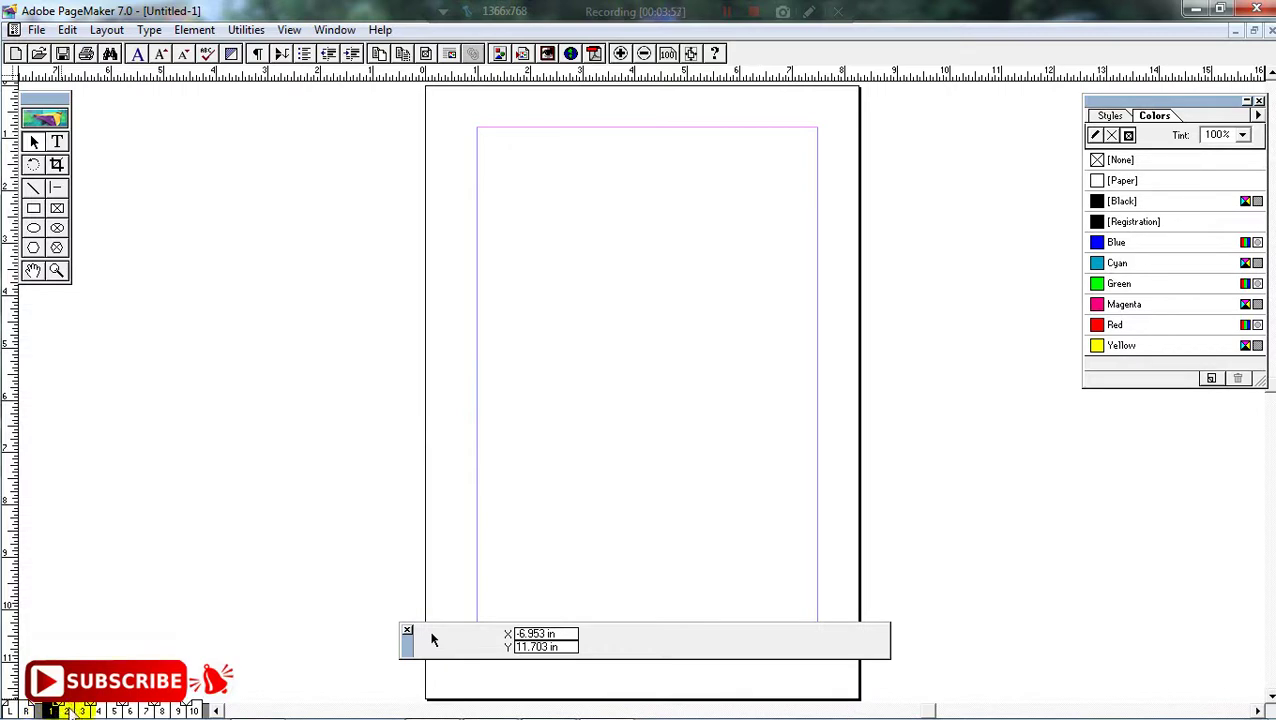
- Page through the new publication to check its single pages and facing-page spreads
{"action": "left_click", "coordinate": [66, 710]}
{"action": "key", "text": "Page_Down"}
{"action": "key", "text": "Page_Down"}
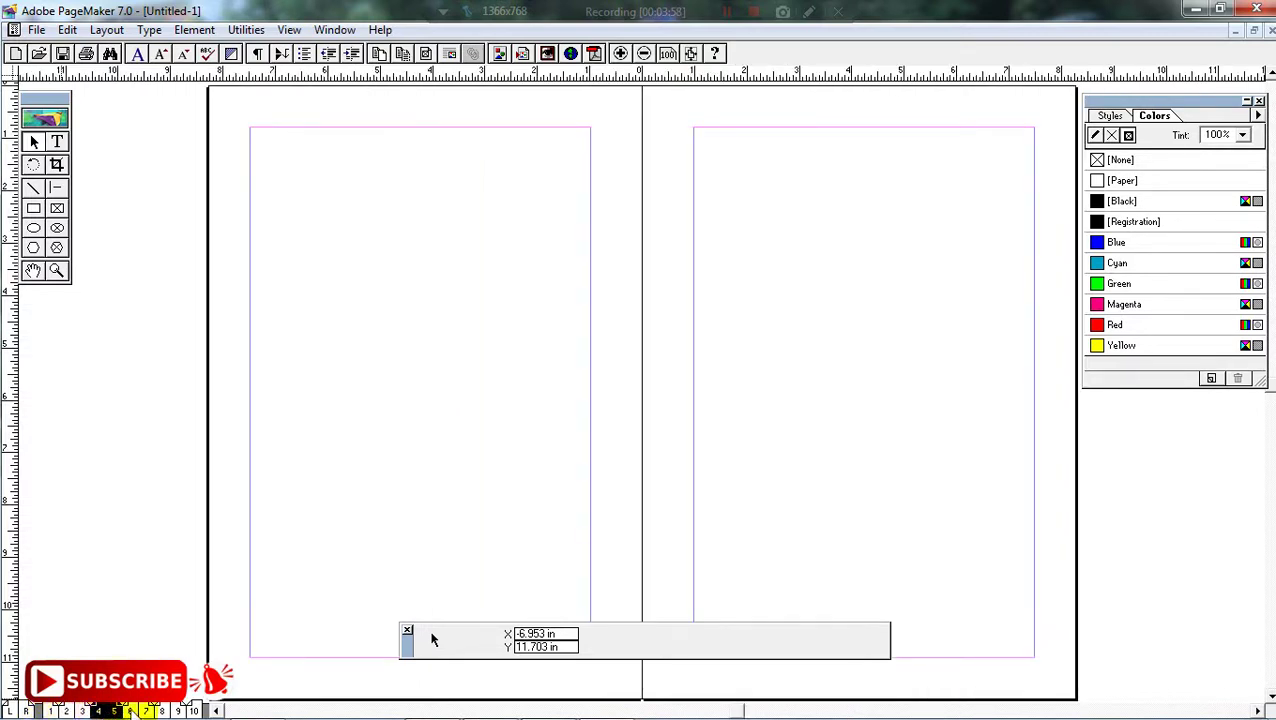
{"action": "left_click", "coordinate": [50, 711]}
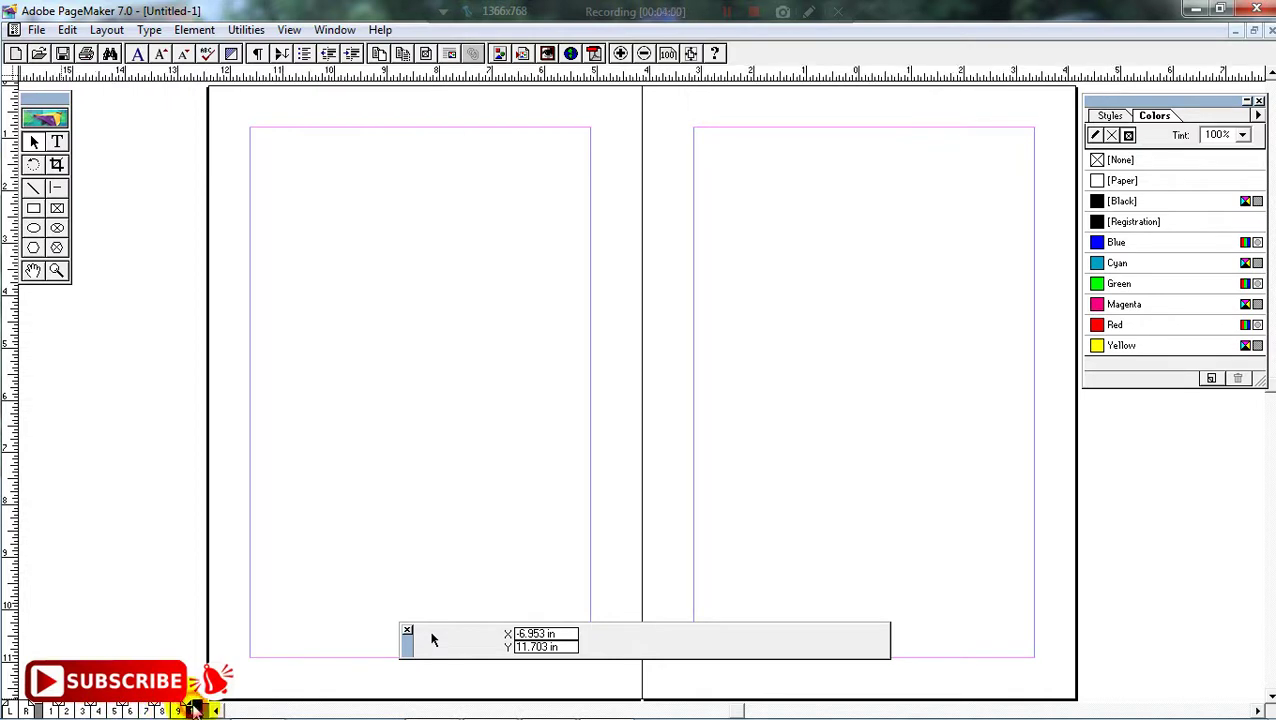
- View page 10 and the spread of pages 2 and 3, and return to page 1
{"action": "left_click", "coordinate": [28, 710]}
{"action": "left_click", "coordinate": [192, 709]}
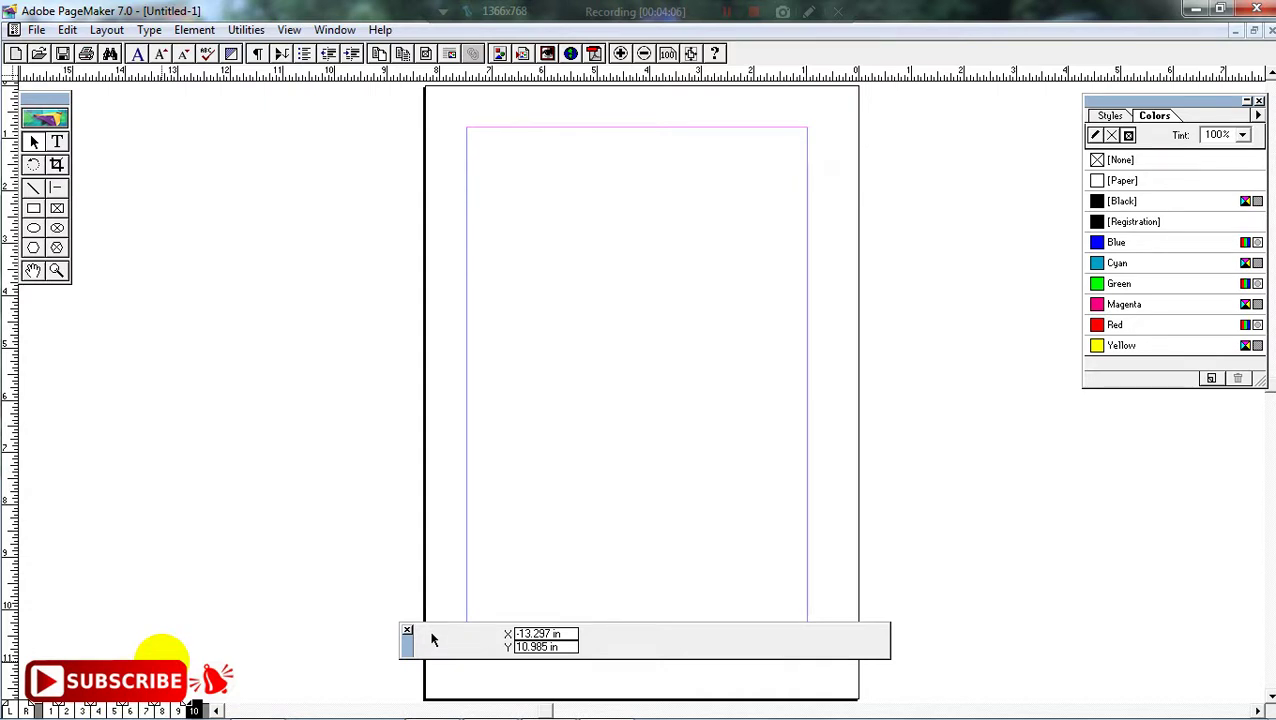
{"action": "left_click", "coordinate": [80, 710]}
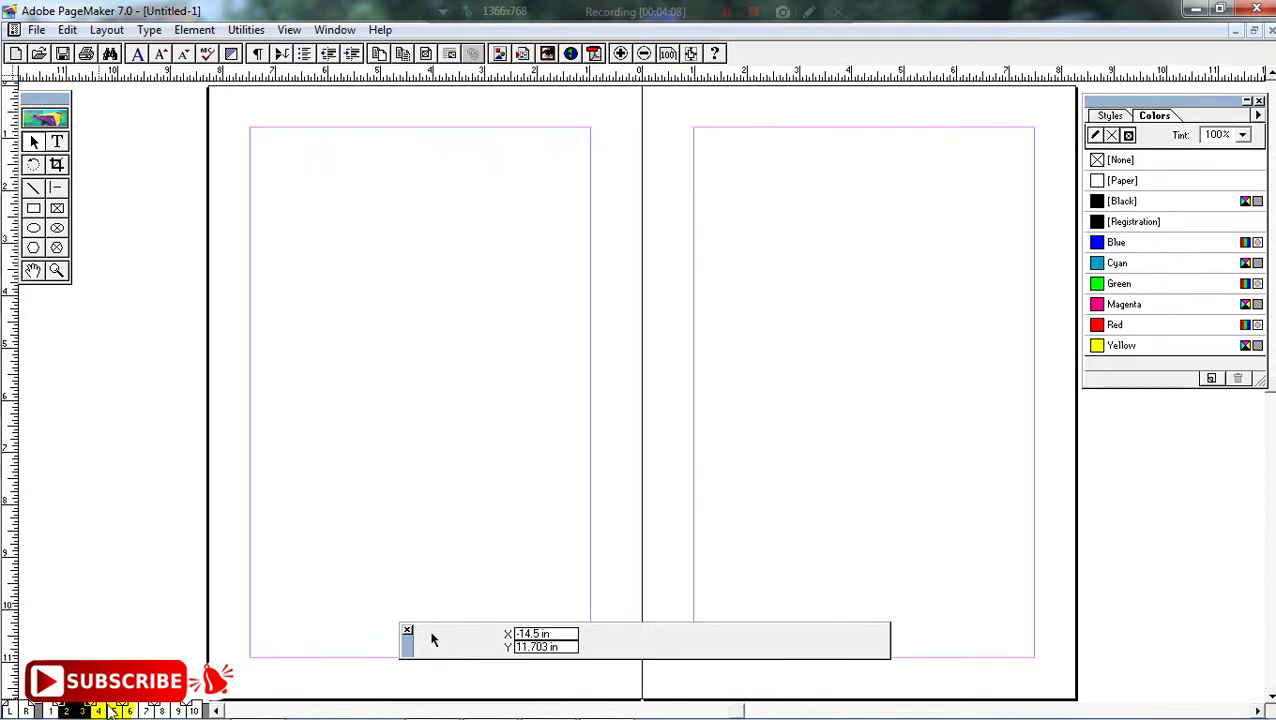
{"action": "left_click", "coordinate": [50, 710]}
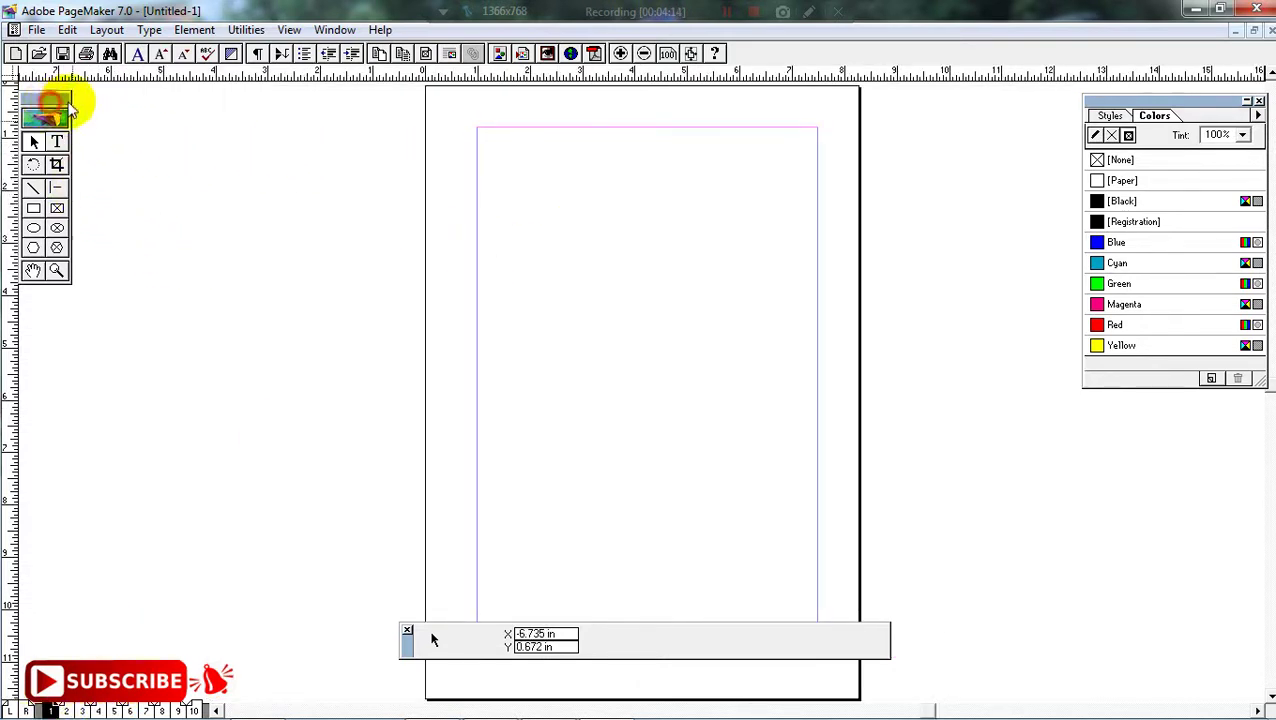
- Move the toolbox slightly away from the vertical ruler and activate the Text tool
{"action": "left_click_drag", "start_coordinate": [60, 97], "coordinate": [84, 100]}
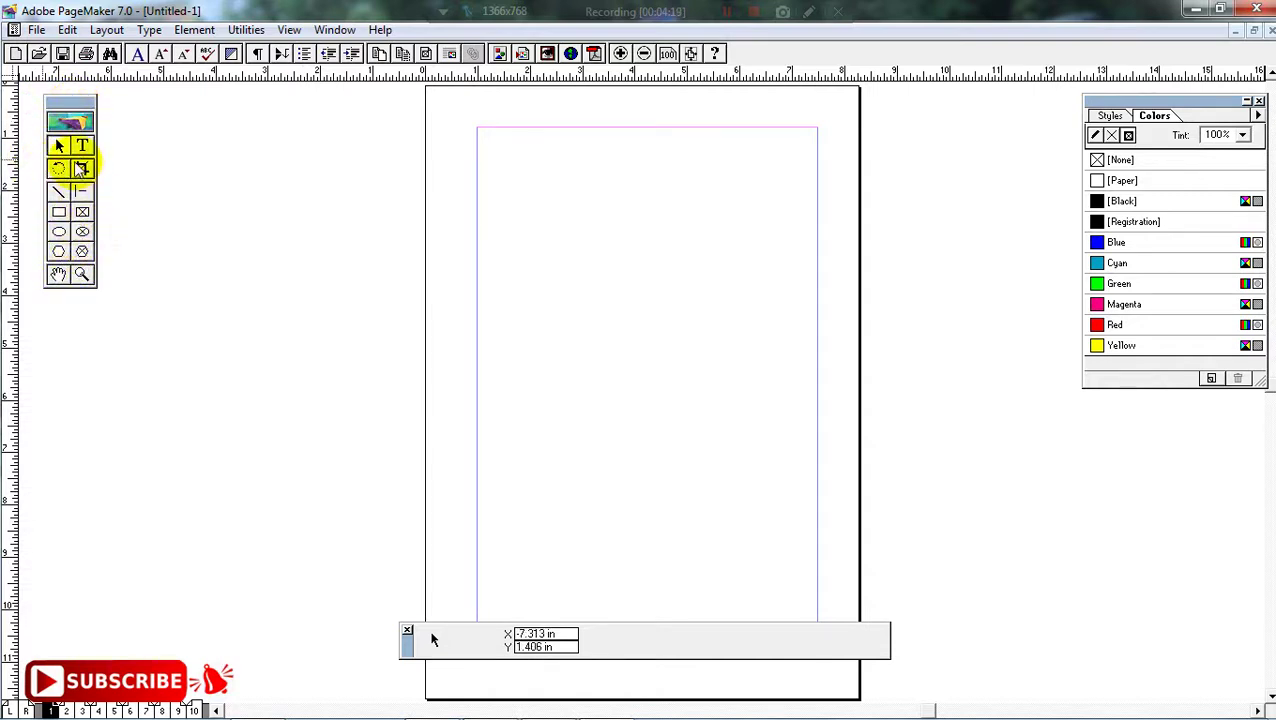
{"action": "left_click", "coordinate": [600, 205]}
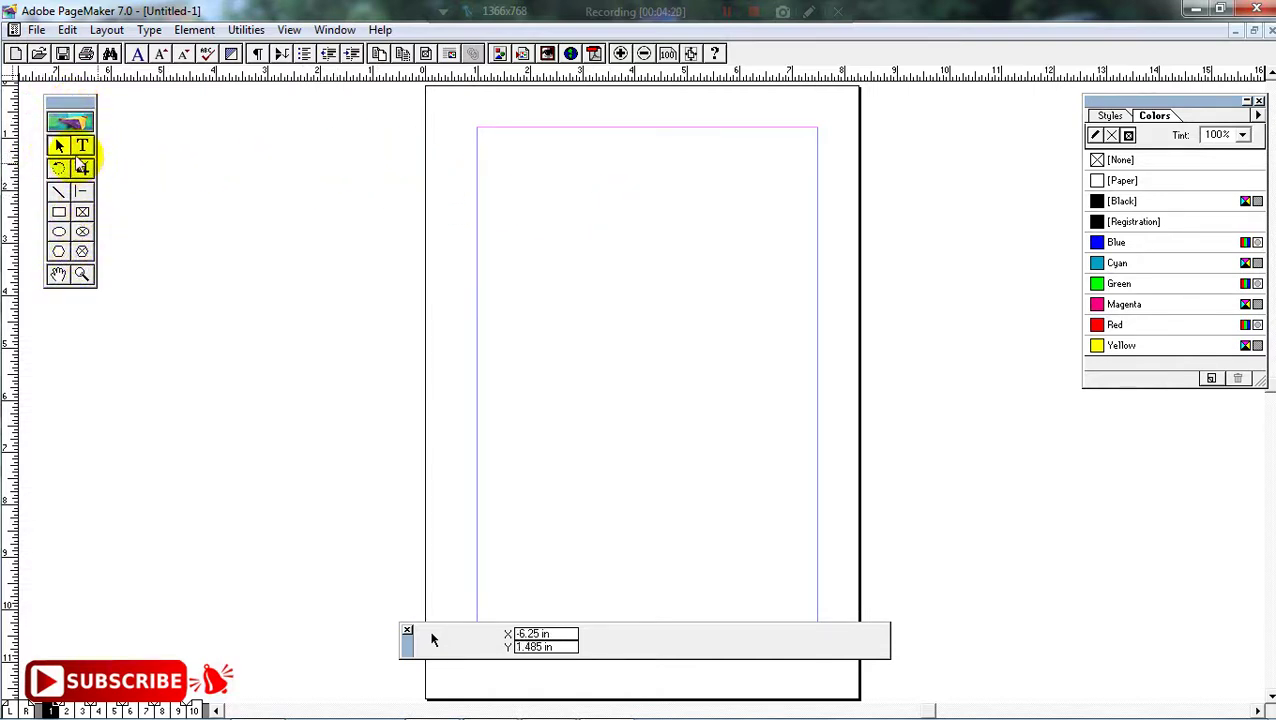
{"action": "left_click_drag", "start_coordinate": [339, 142], "coordinate": [645, 380]}
{"action": "left_click_drag", "start_coordinate": [453, 214], "coordinate": [835, 515]}
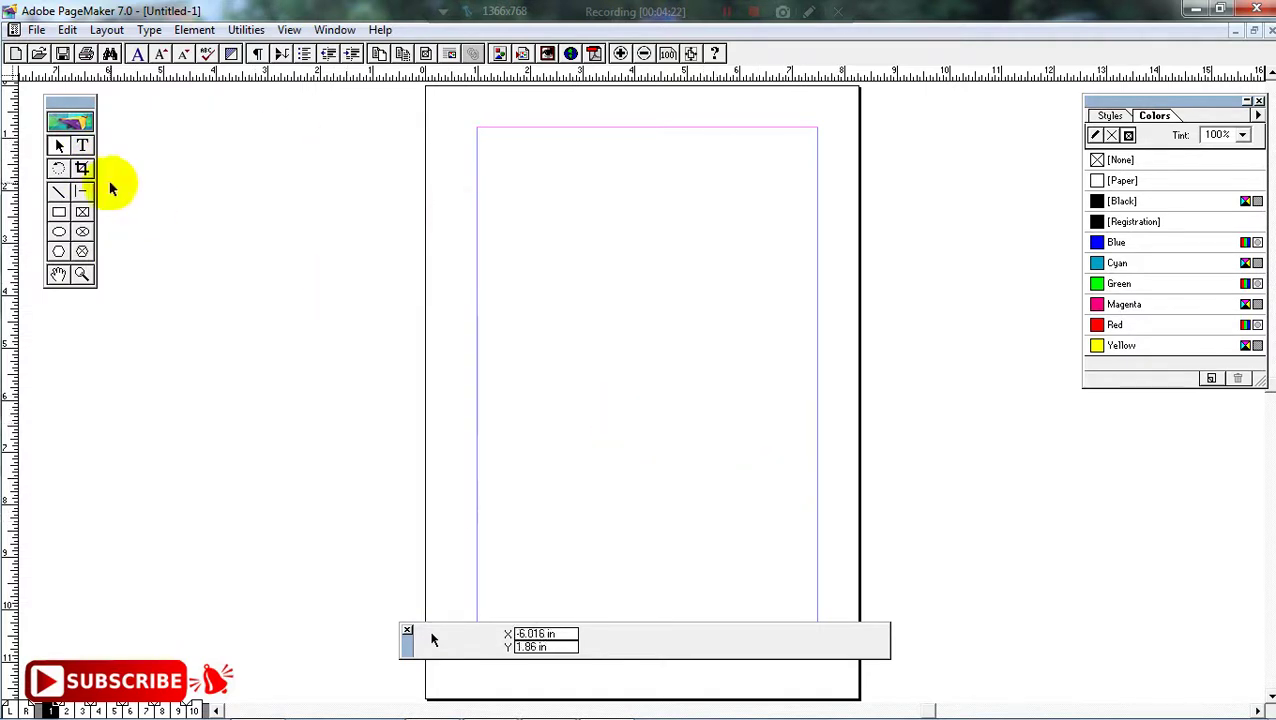
{"action": "left_click", "coordinate": [83, 147]}
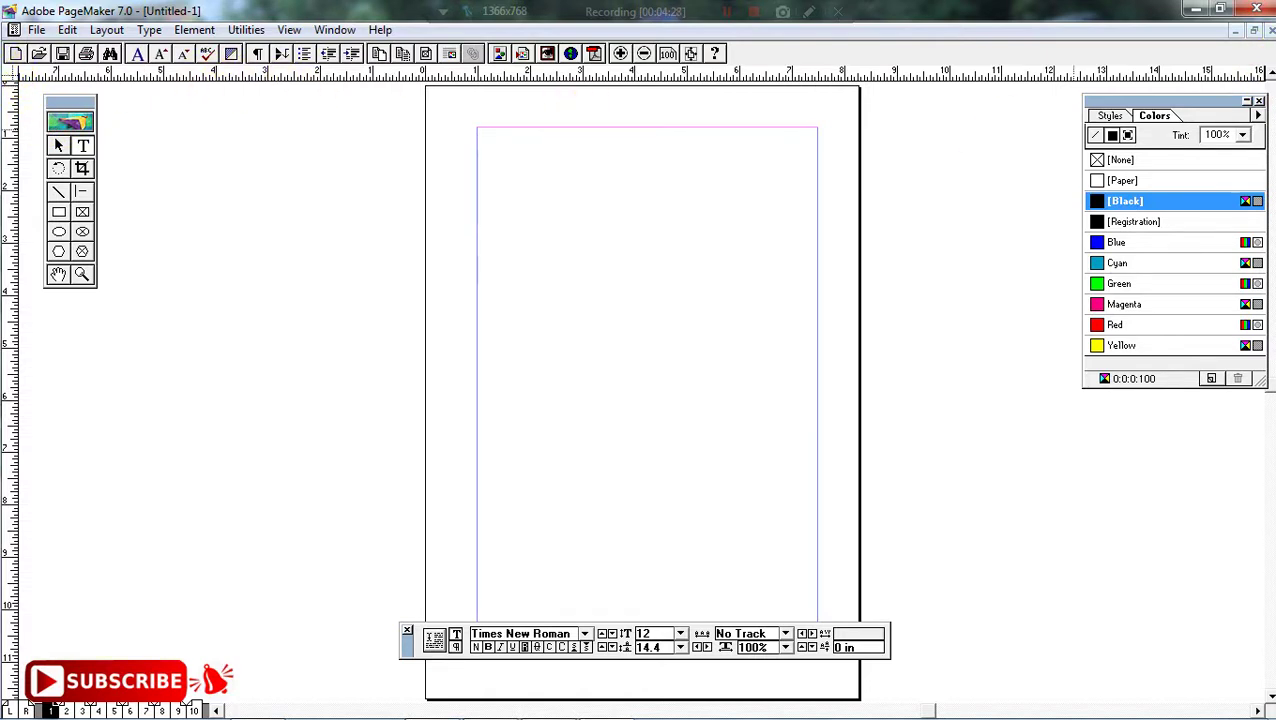
{"action": "scroll", "coordinate": [642, 400], "scroll_direction": "up", "scroll_amount": 2}
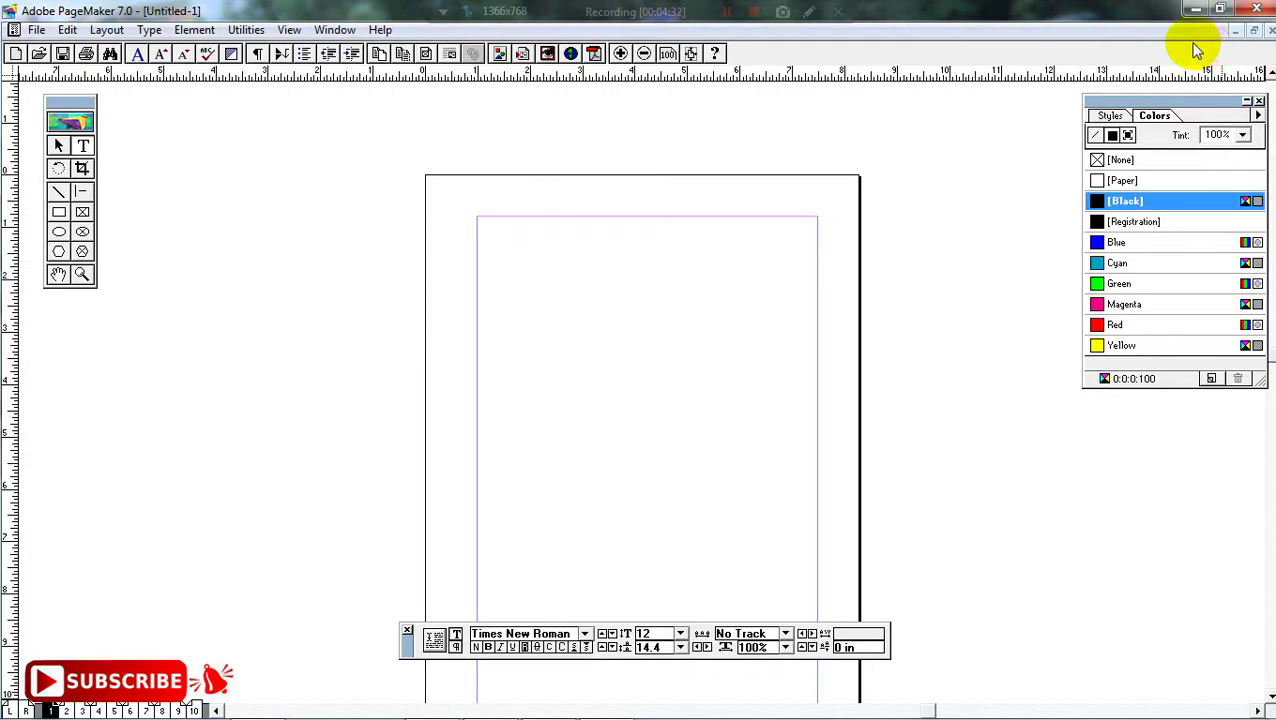
- Leave the publication for the desktop, open the PM folder of sample images and open the newspaper image in Photoshop
{"action": "left_click", "coordinate": [1195, 12]}
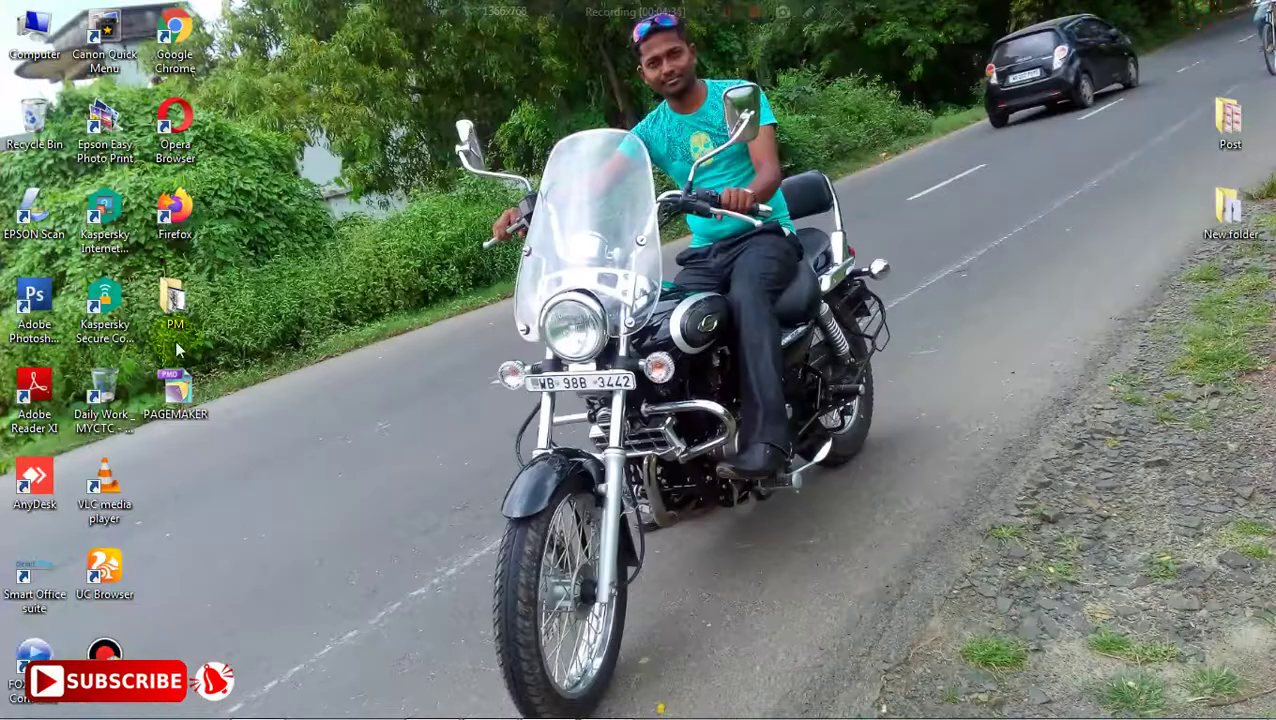
{"action": "double_click", "coordinate": [175, 300]}
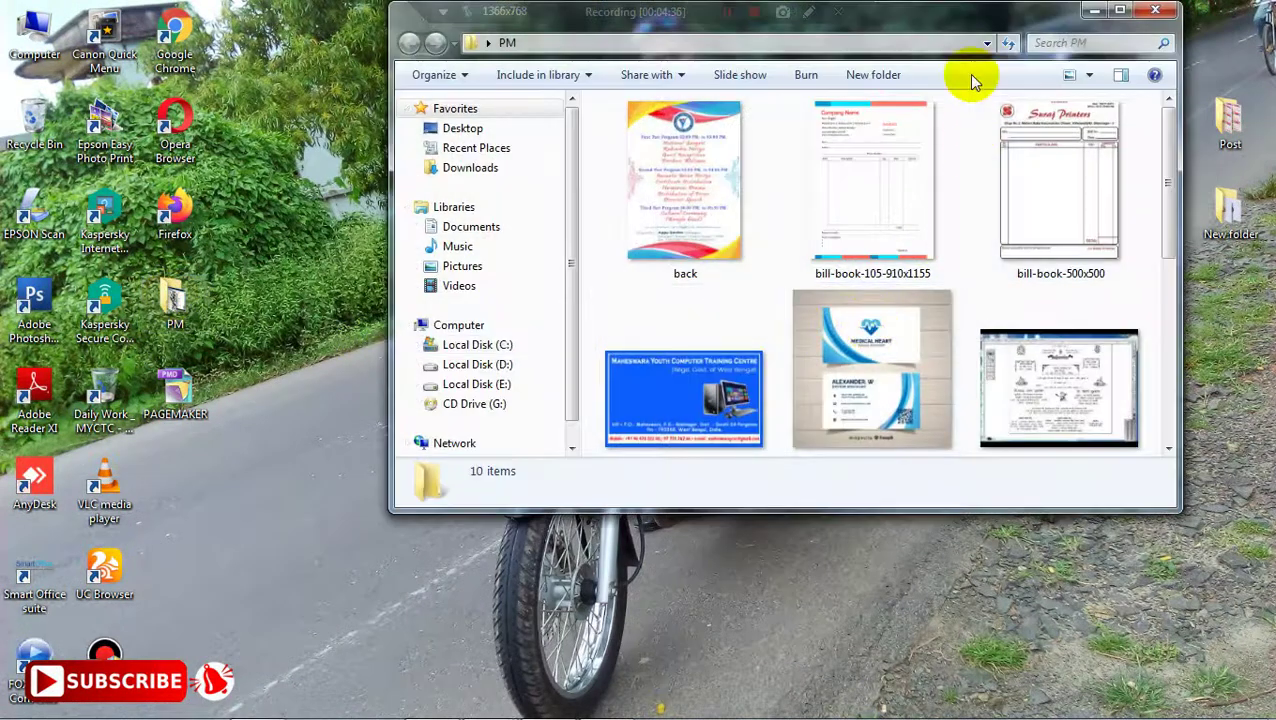
{"action": "double_click", "coordinate": [965, 17]}
{"action": "left_click", "coordinate": [1160, 418]}
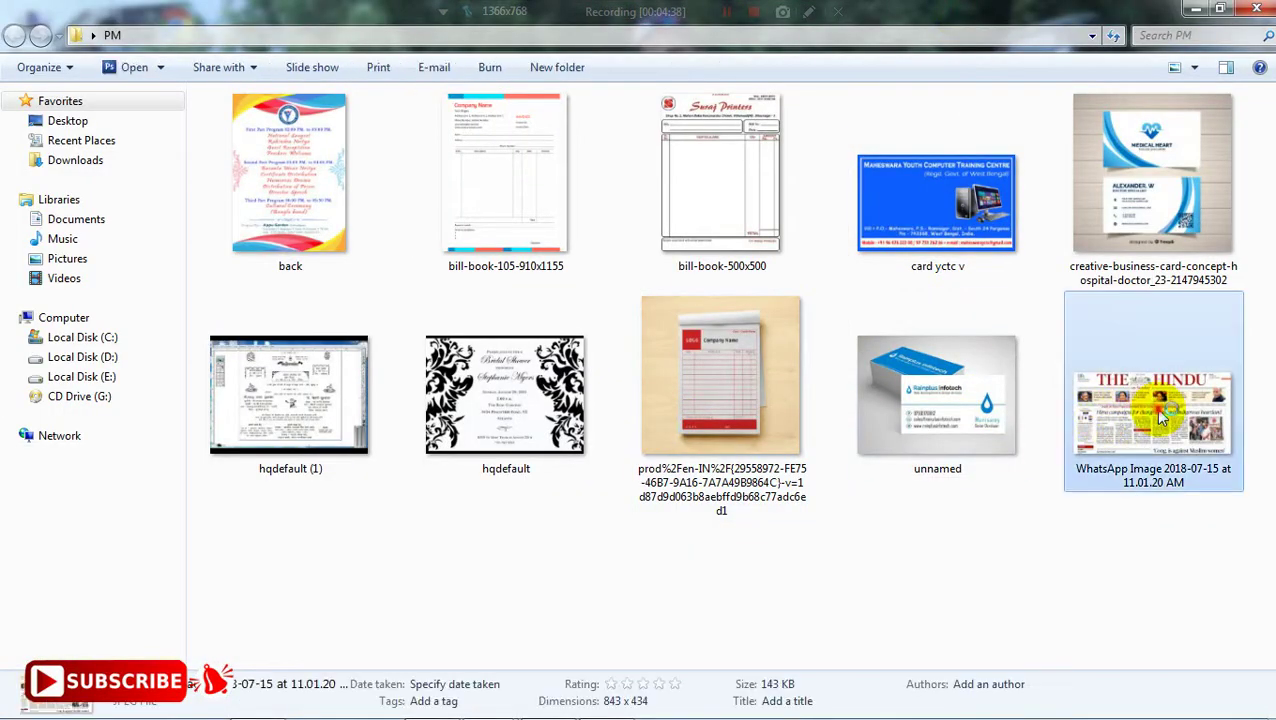
{"action": "double_click", "coordinate": [1157, 408]}
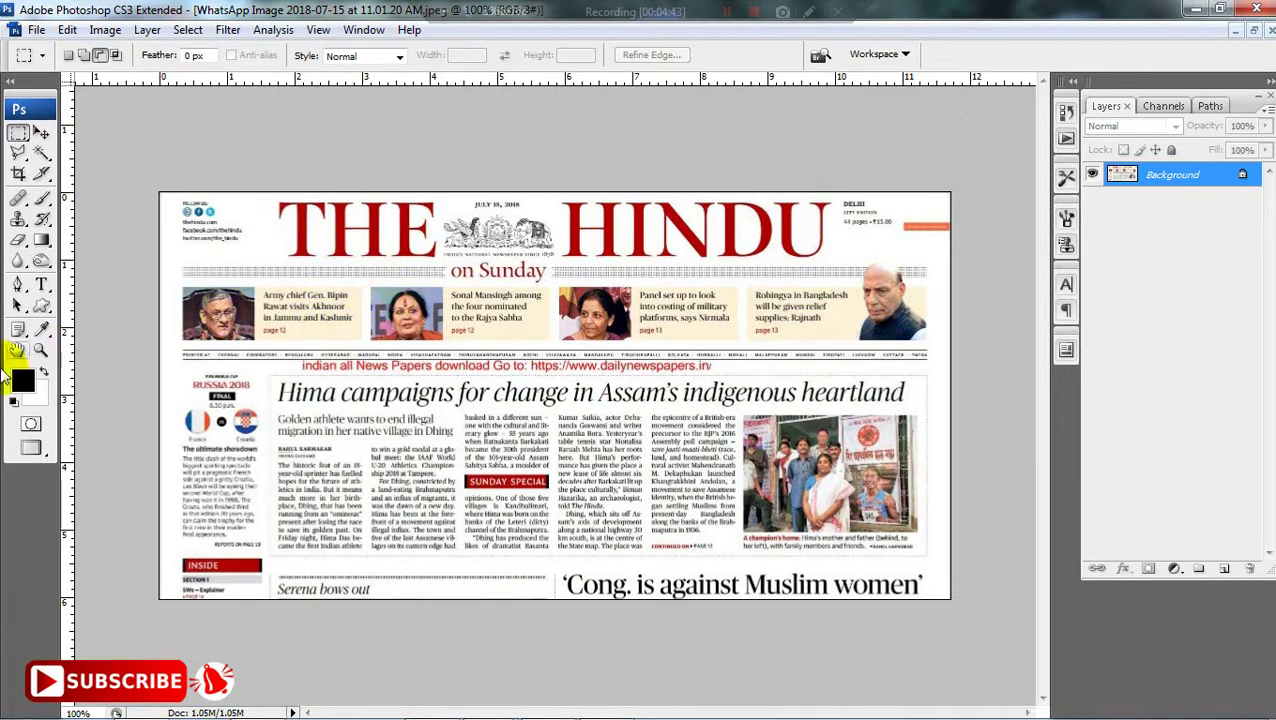
- Enlarge the newspaper image and examine how its headlines, text columns and photos are laid out
{"action": "left_click", "coordinate": [40, 351]}
{"action": "left_click", "coordinate": [820, 530]}
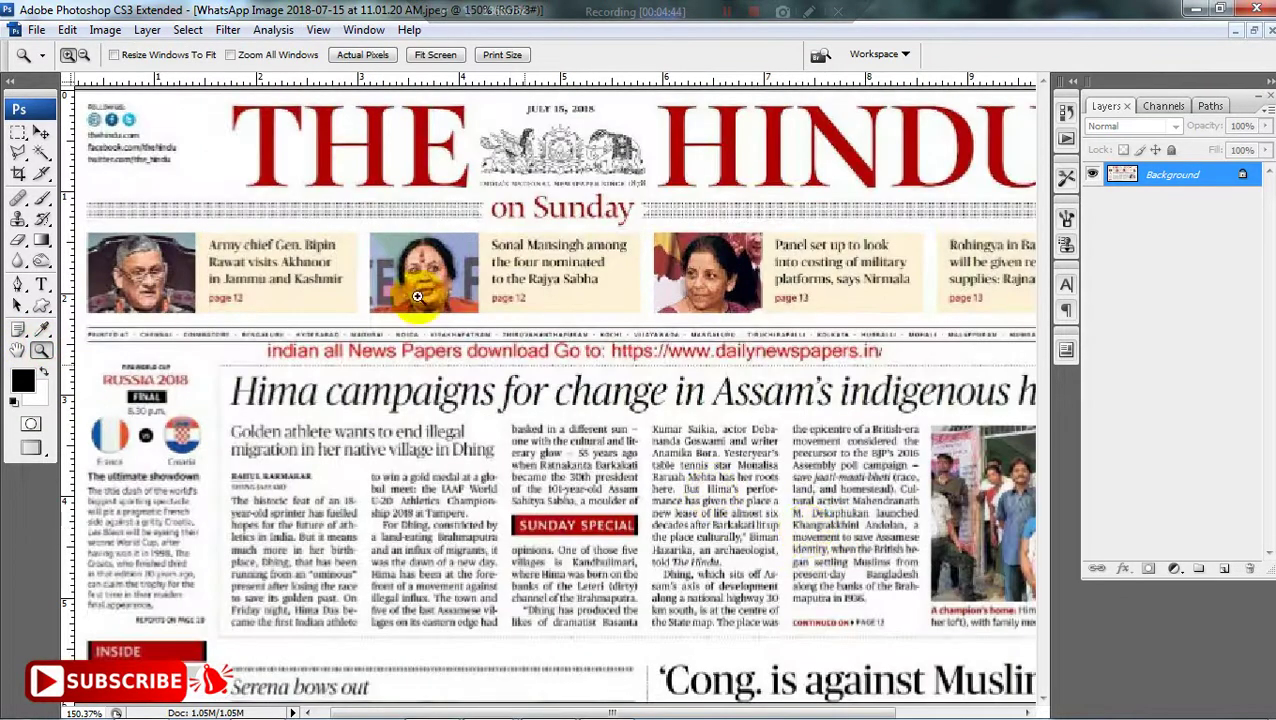
{"action": "right_click", "coordinate": [366, 246]}
{"action": "left_click", "coordinate": [390, 258]}
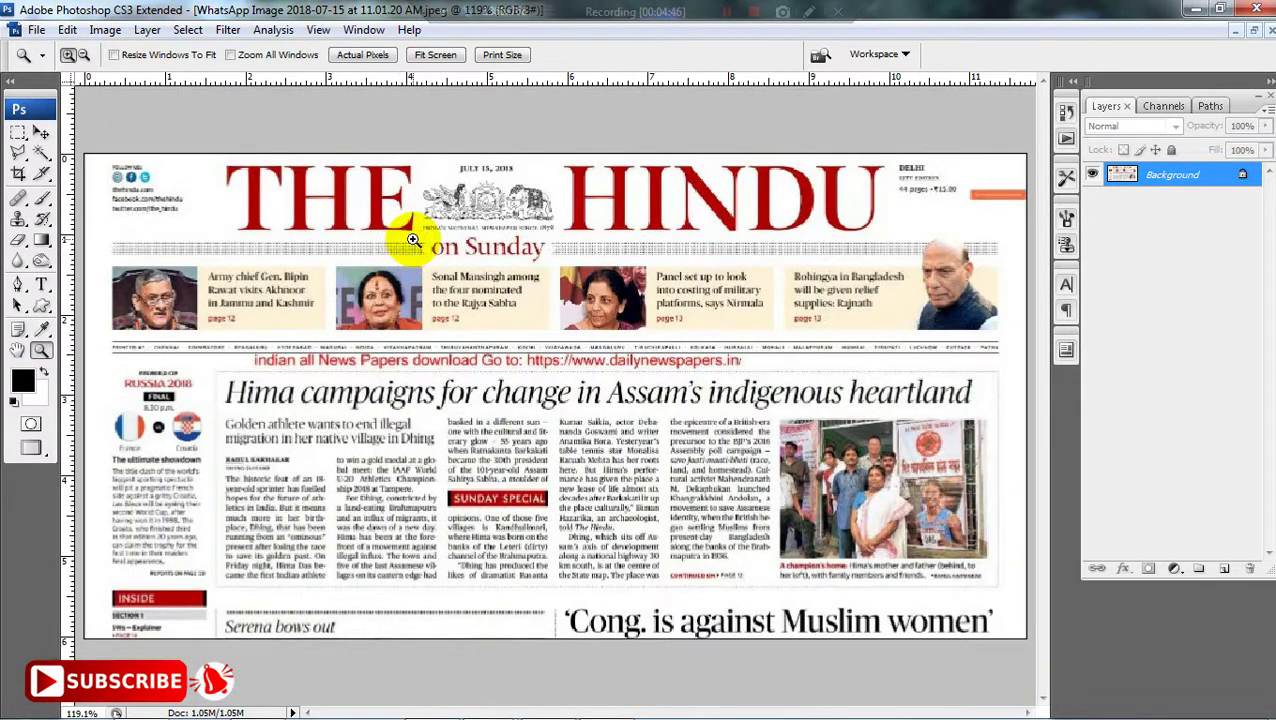
- Switch back to PageMaker and set the rulers' zero point at the upper-left margin corner of page 1
{"action": "key", "text": "alt+Tab"}
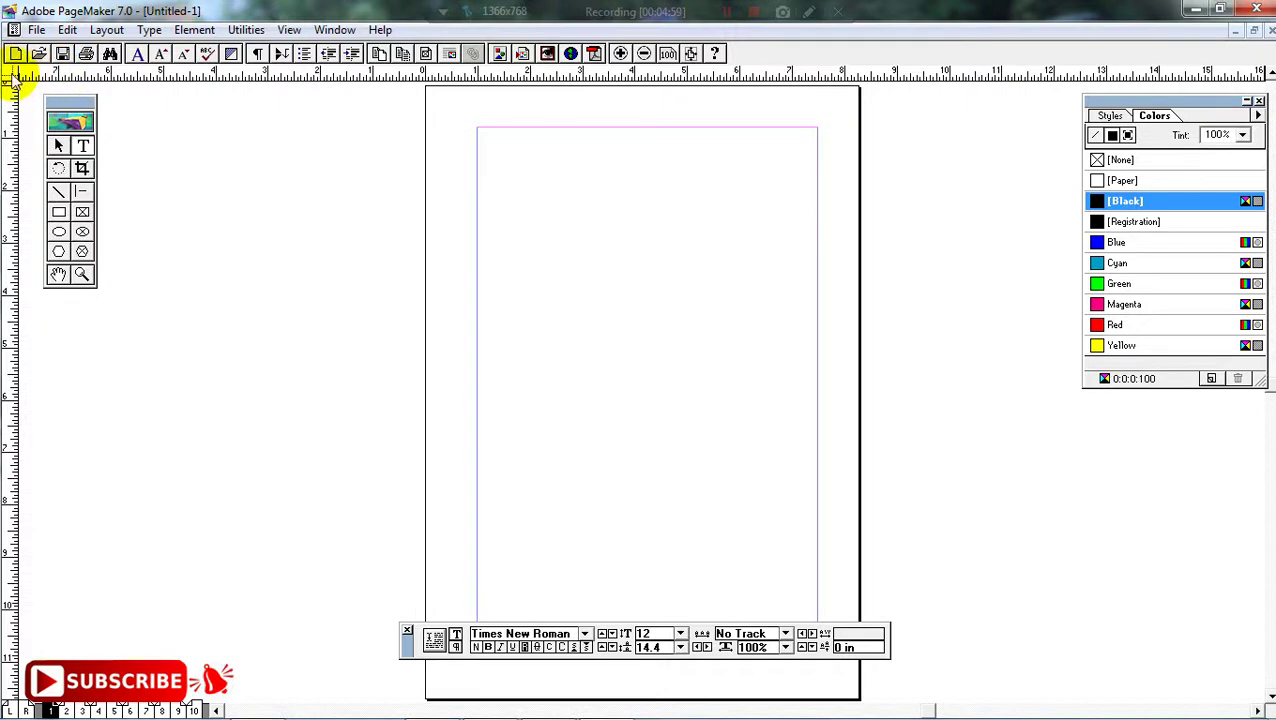
{"action": "left_click_drag", "start_coordinate": [12, 80], "coordinate": [476, 127]}
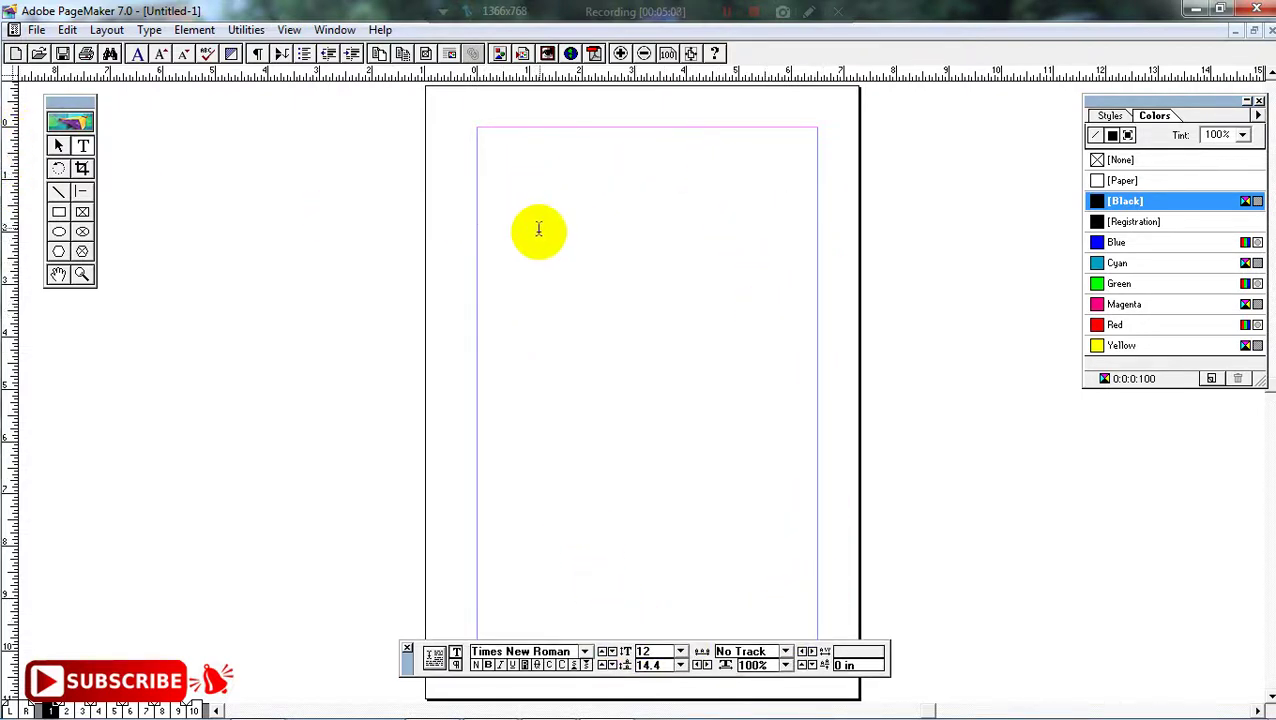
- Try placing the text insertion point at various heights within the margins of page 1
{"action": "left_click", "coordinate": [652, 194]}
{"action": "left_click", "coordinate": [683, 421]}
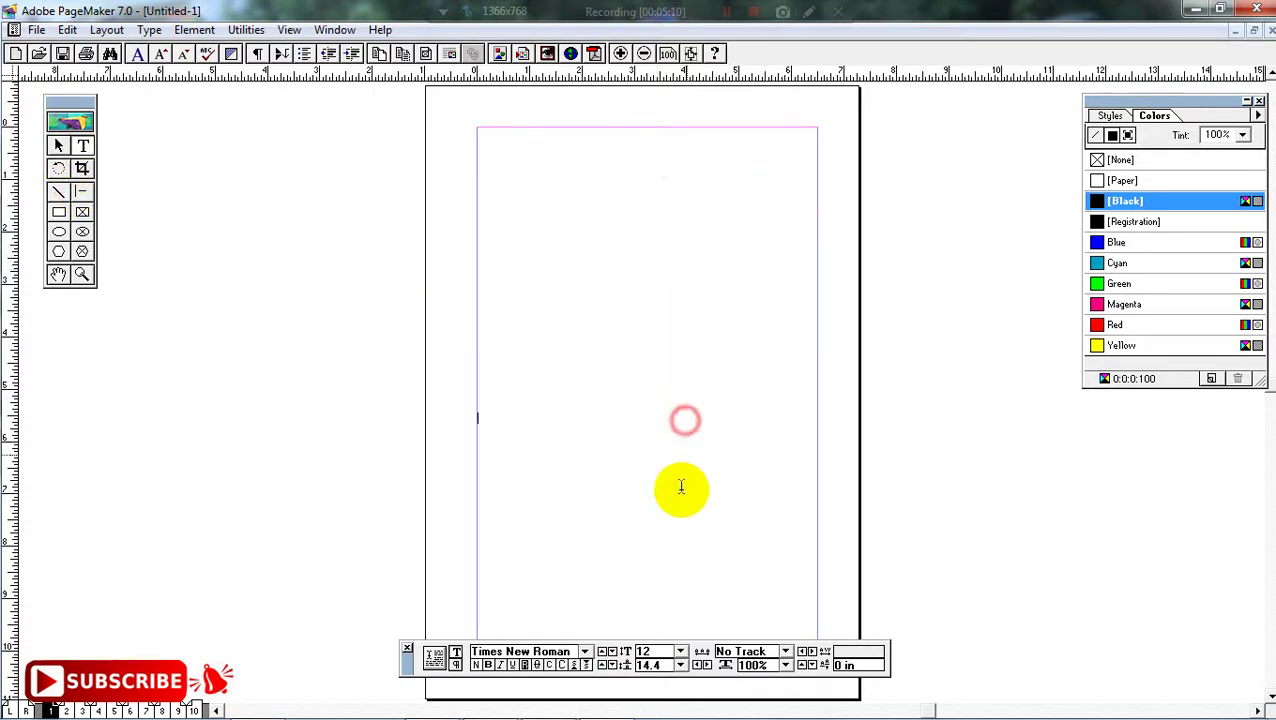
{"action": "left_click", "coordinate": [672, 547]}
{"action": "left_click", "coordinate": [614, 278]}
{"action": "left_click", "coordinate": [575, 162]}
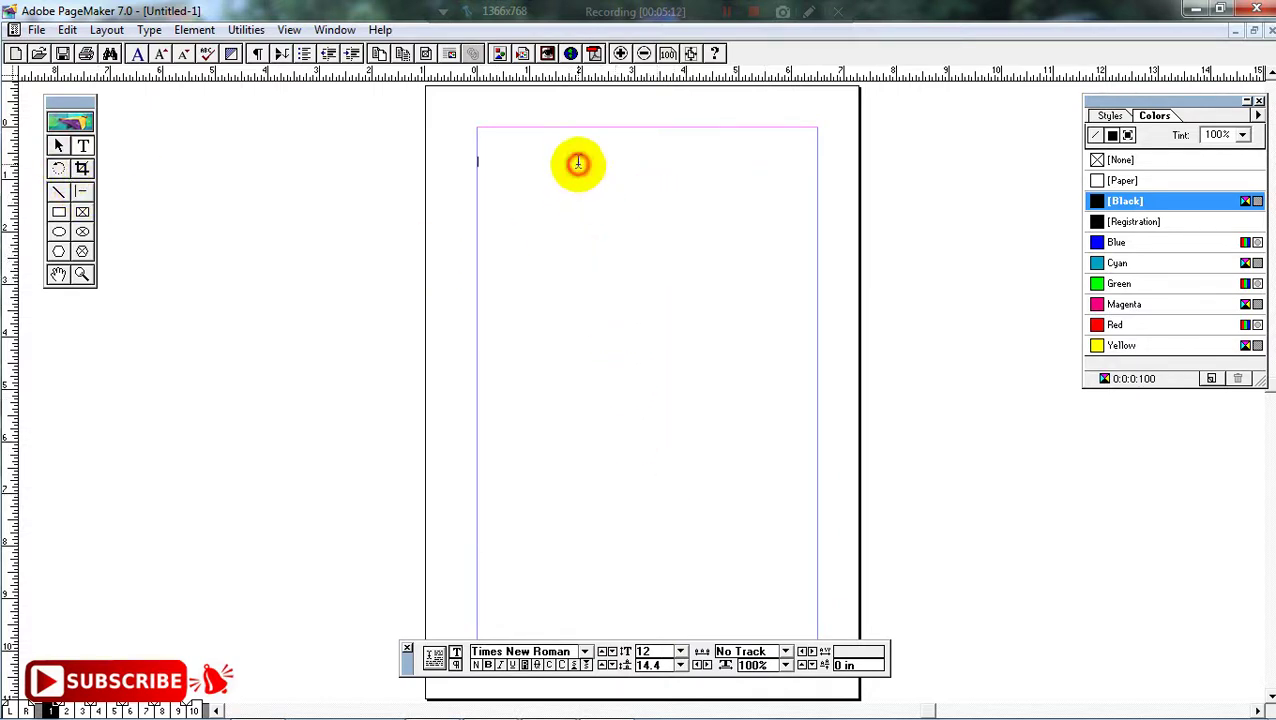
{"action": "left_click", "coordinate": [584, 232]}
{"action": "left_click", "coordinate": [598, 380]}
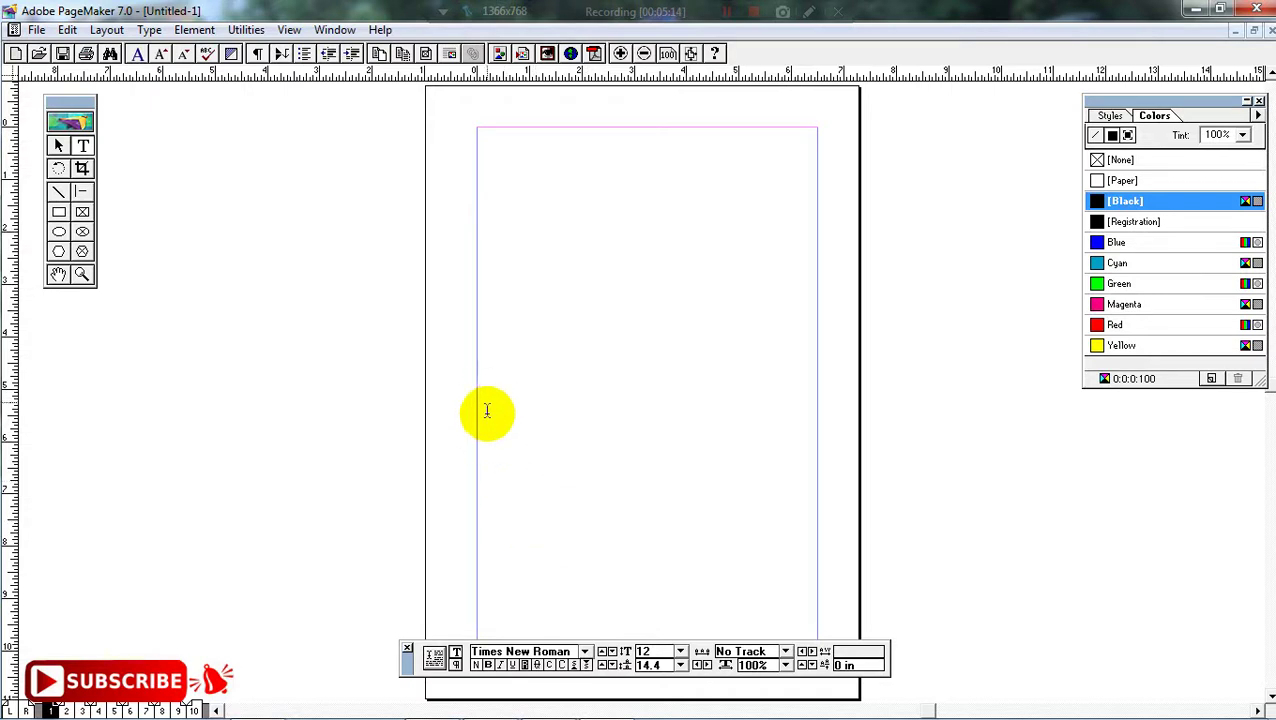
{"action": "left_click", "coordinate": [511, 268]}
{"action": "left_click", "coordinate": [510, 190]}
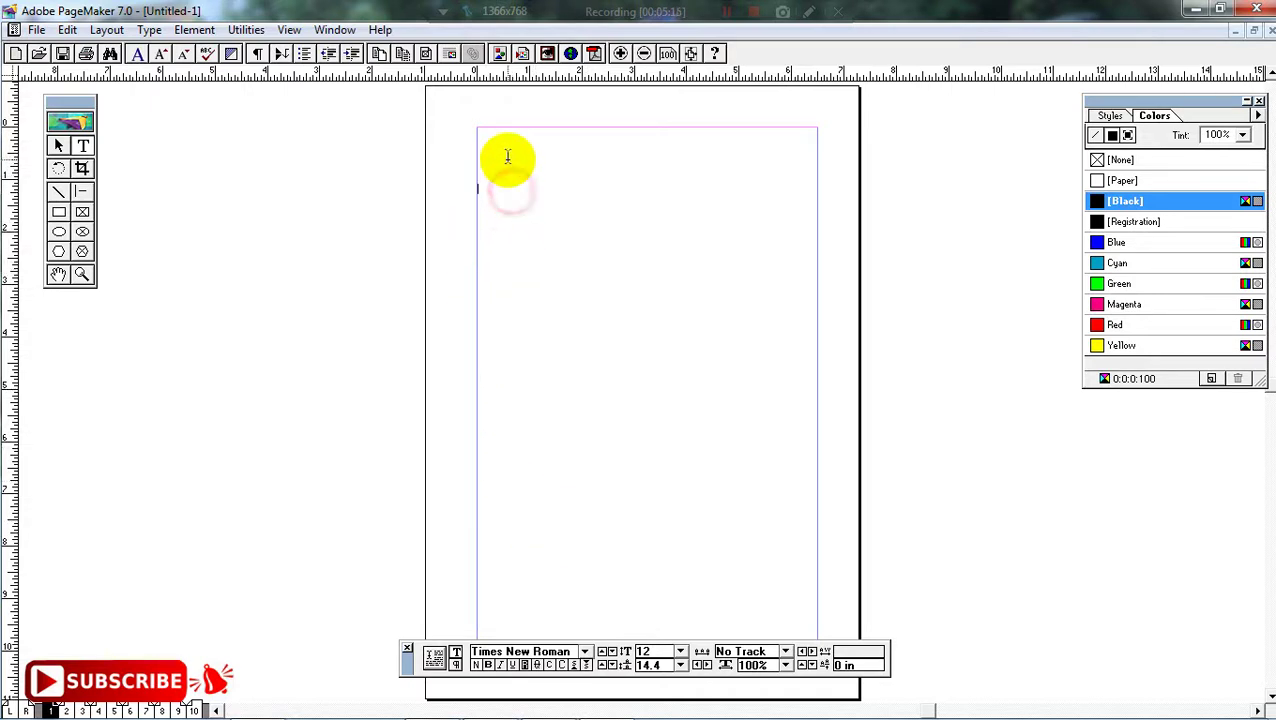
{"action": "left_click", "coordinate": [507, 159]}
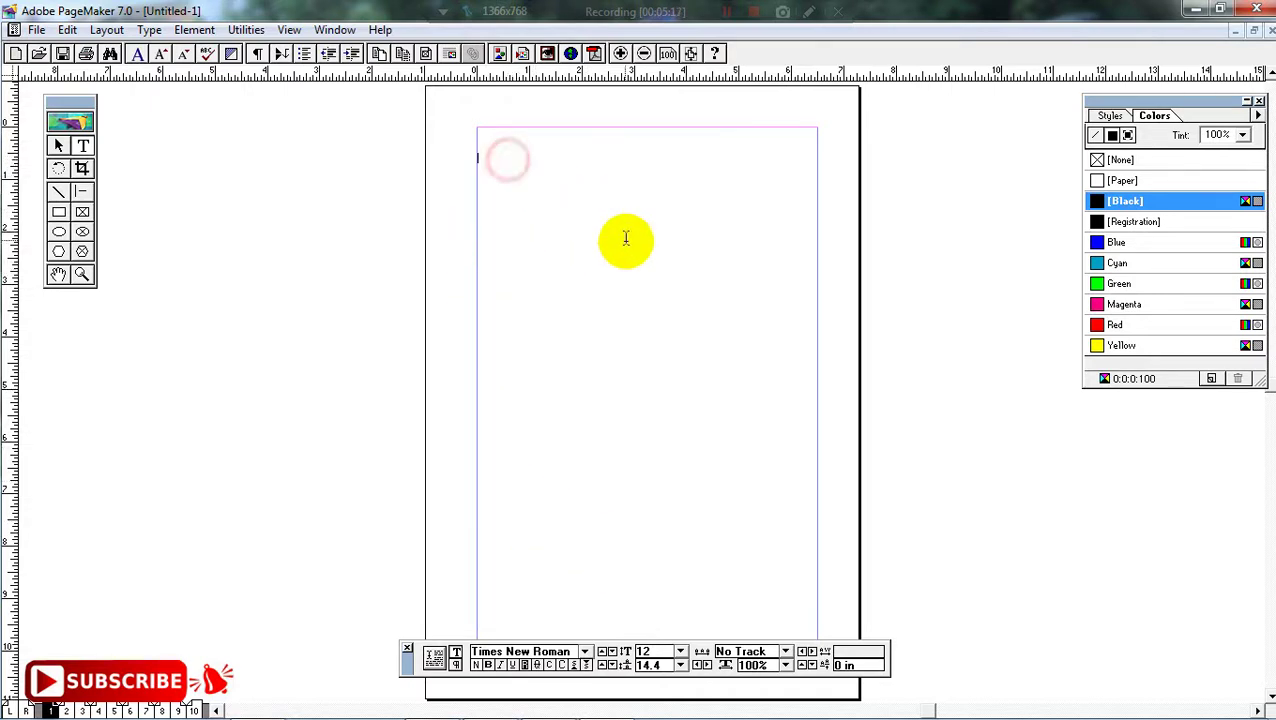
- Try a 30-point font size at the insertion point, and place the cursor at other spots on the page
{"action": "left_click", "coordinate": [680, 651]}
{"action": "left_click", "coordinate": [661, 624]}
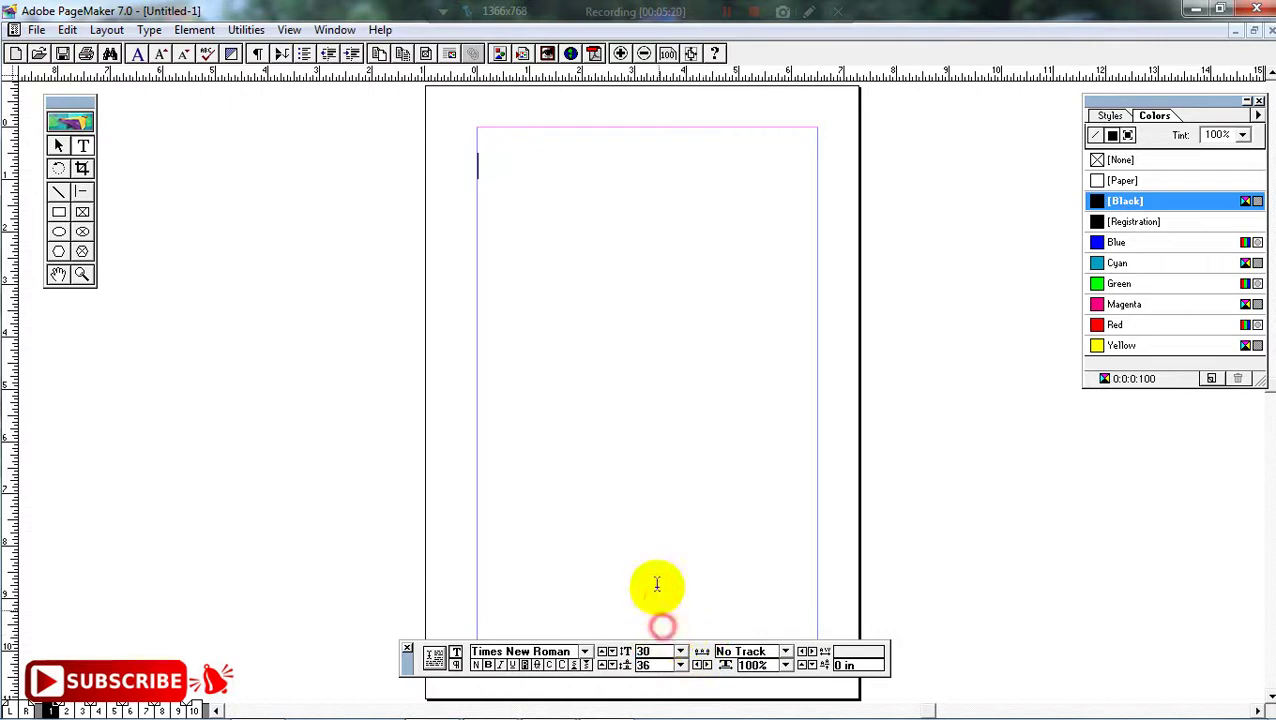
{"action": "left_click", "coordinate": [688, 322]}
{"action": "left_click", "coordinate": [675, 451]}
{"action": "left_click", "coordinate": [652, 236]}
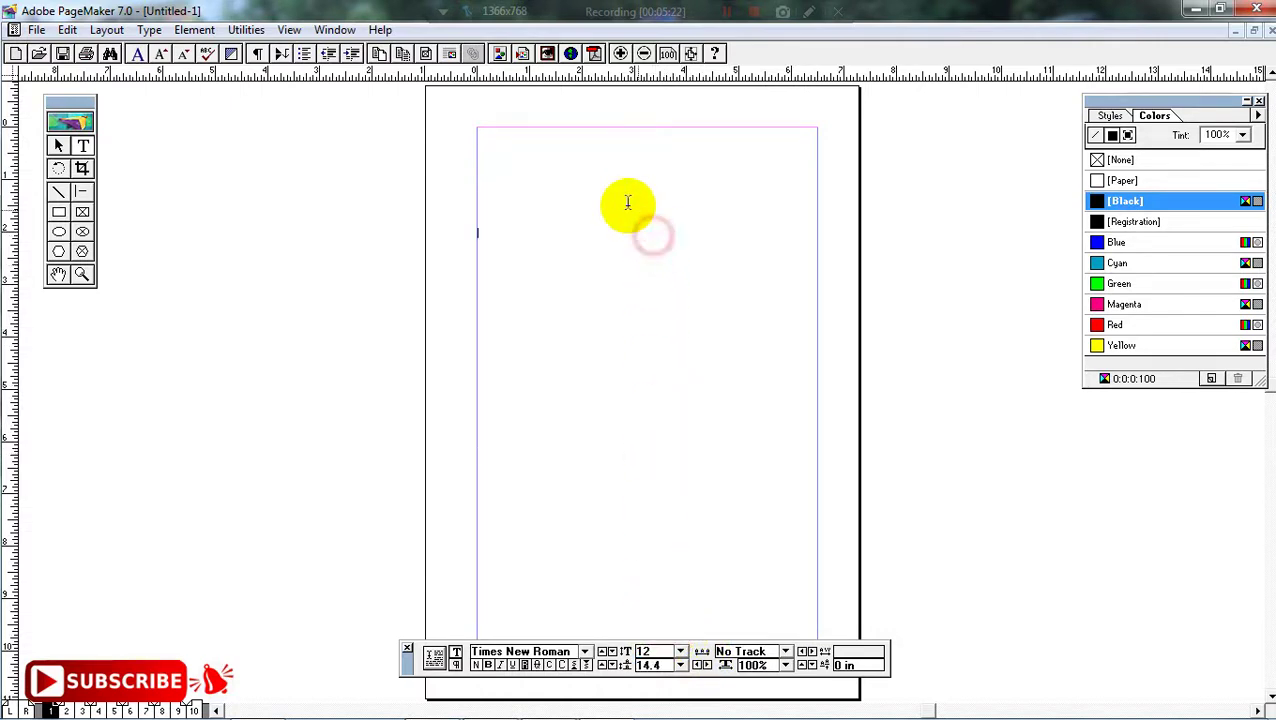
{"action": "left_click", "coordinate": [604, 186]}
{"action": "left_click", "coordinate": [601, 163]}
{"action": "left_click", "coordinate": [612, 345]}
{"action": "left_click", "coordinate": [626, 498]}
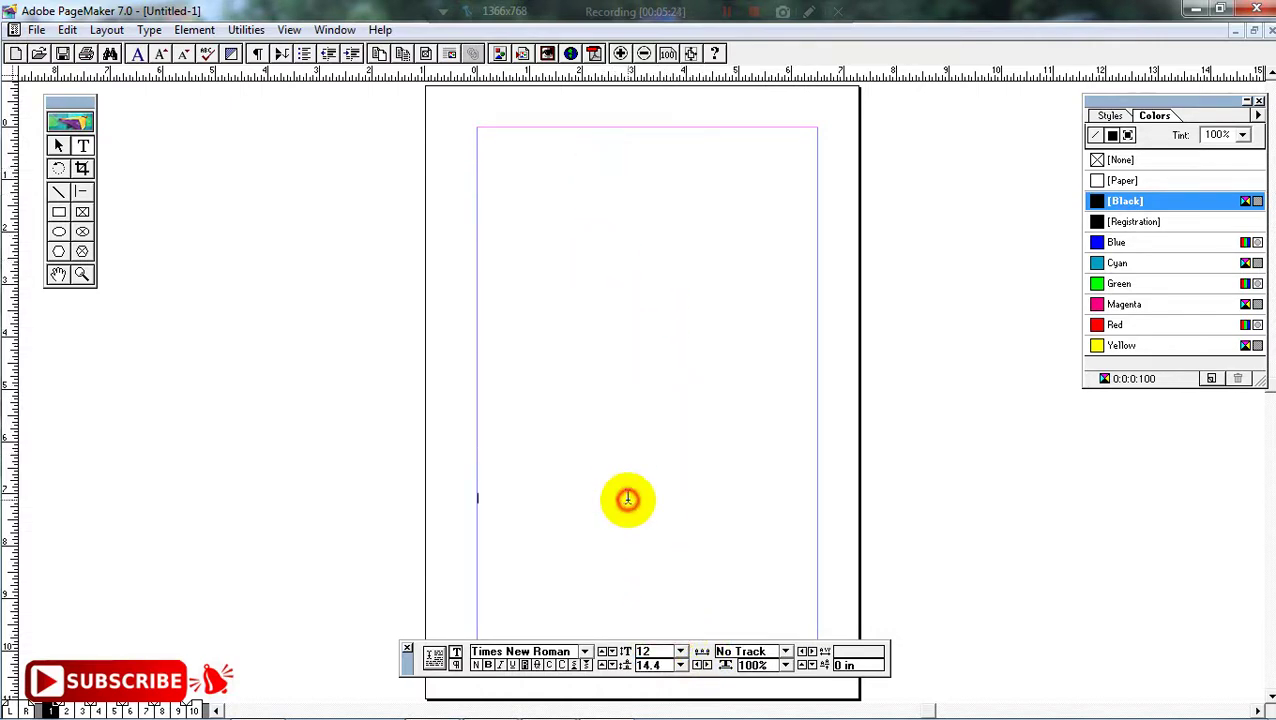
- Try drawing text blocks of different sizes and positions within the page margins
{"action": "left_click_drag", "start_coordinate": [530, 152], "coordinate": [750, 218]}
{"action": "left_click", "coordinate": [534, 218]}
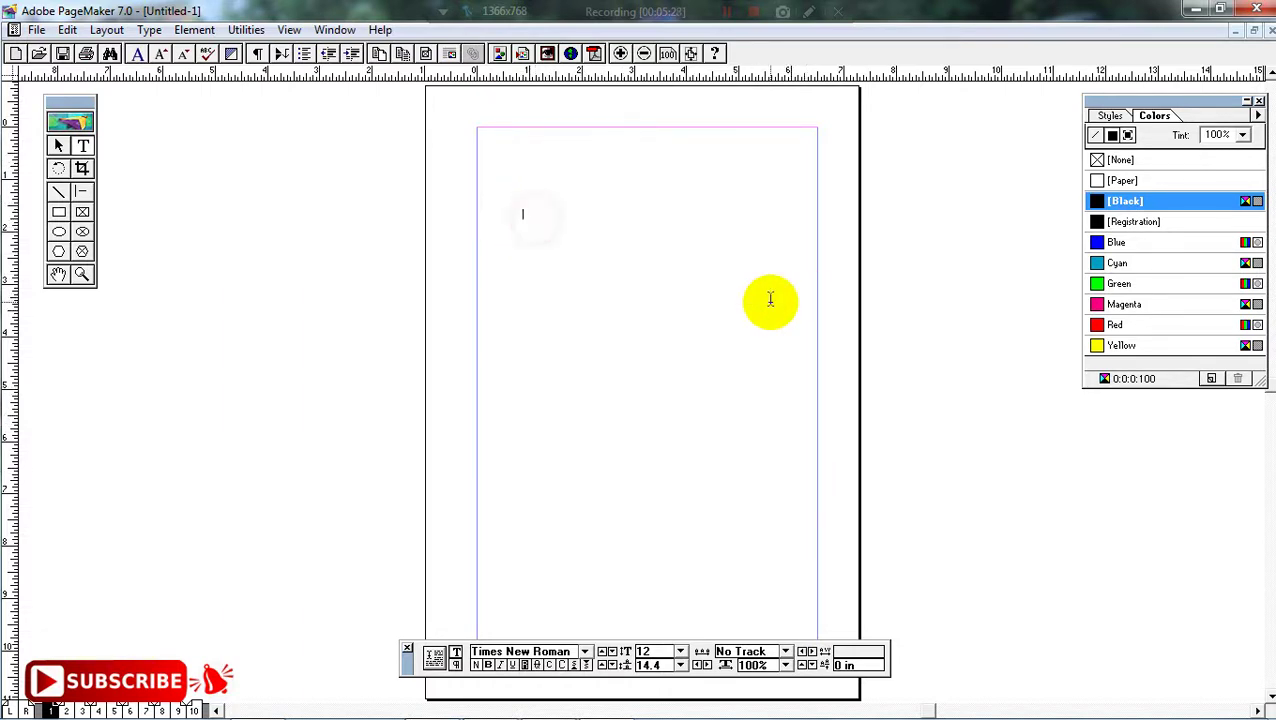
{"action": "left_click_drag", "start_coordinate": [555, 297], "coordinate": [705, 358]}
{"action": "left_click_drag", "start_coordinate": [560, 155], "coordinate": [706, 262]}
{"action": "left_click", "coordinate": [659, 214]}
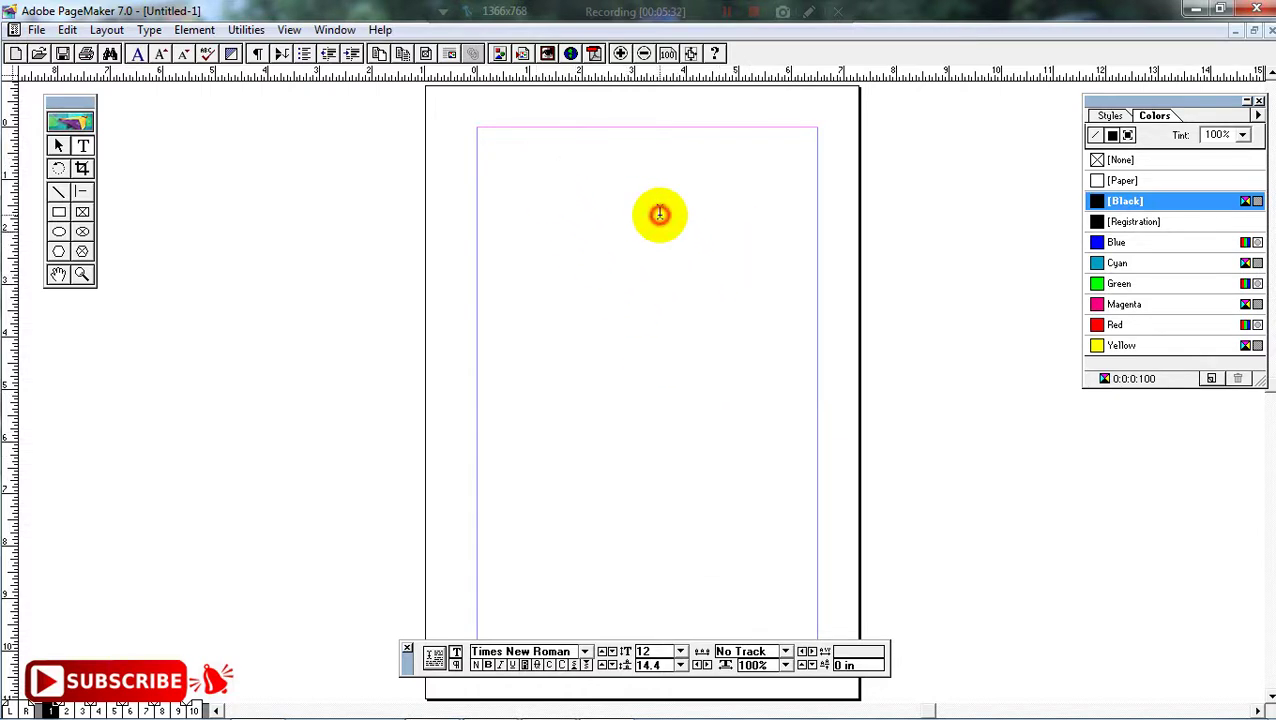
{"action": "left_click", "coordinate": [598, 347]}
{"action": "left_click_drag", "start_coordinate": [564, 194], "coordinate": [745, 303]}
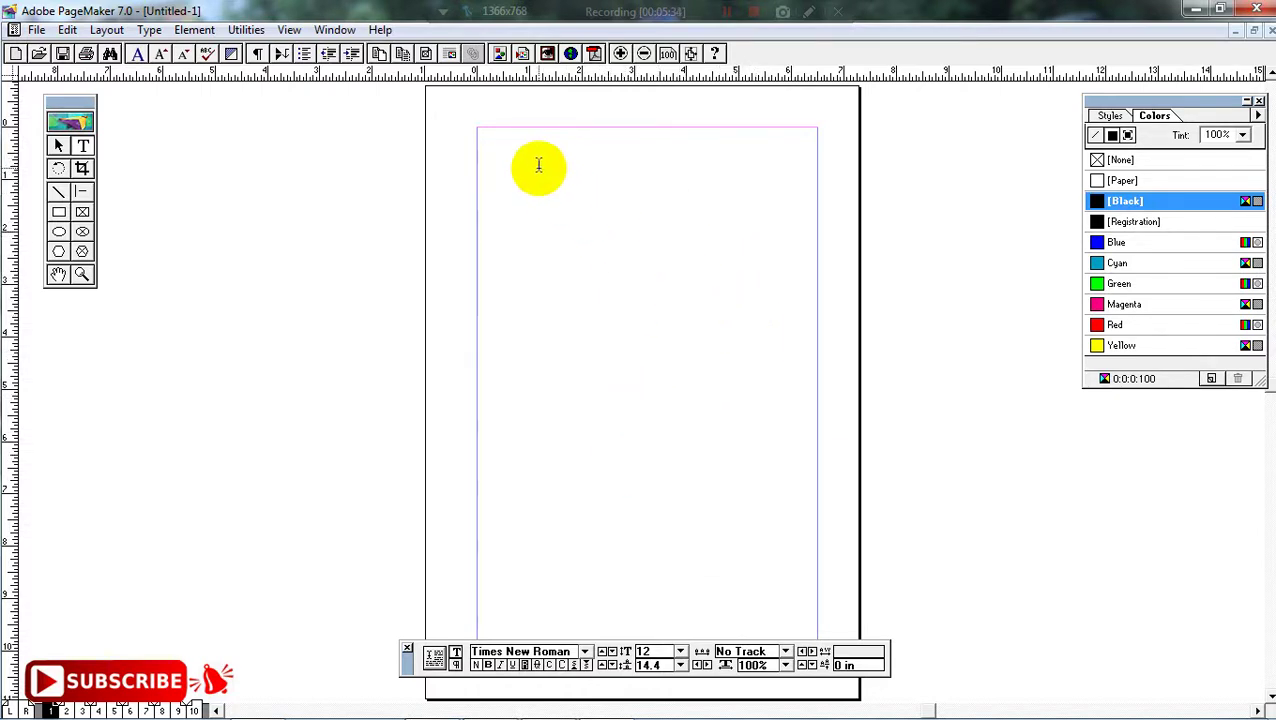
- Draw a text block in the upper part of page 1 and enter COMPUTER CENTRE in it
{"action": "left_click_drag", "start_coordinate": [537, 165], "coordinate": [756, 241]}
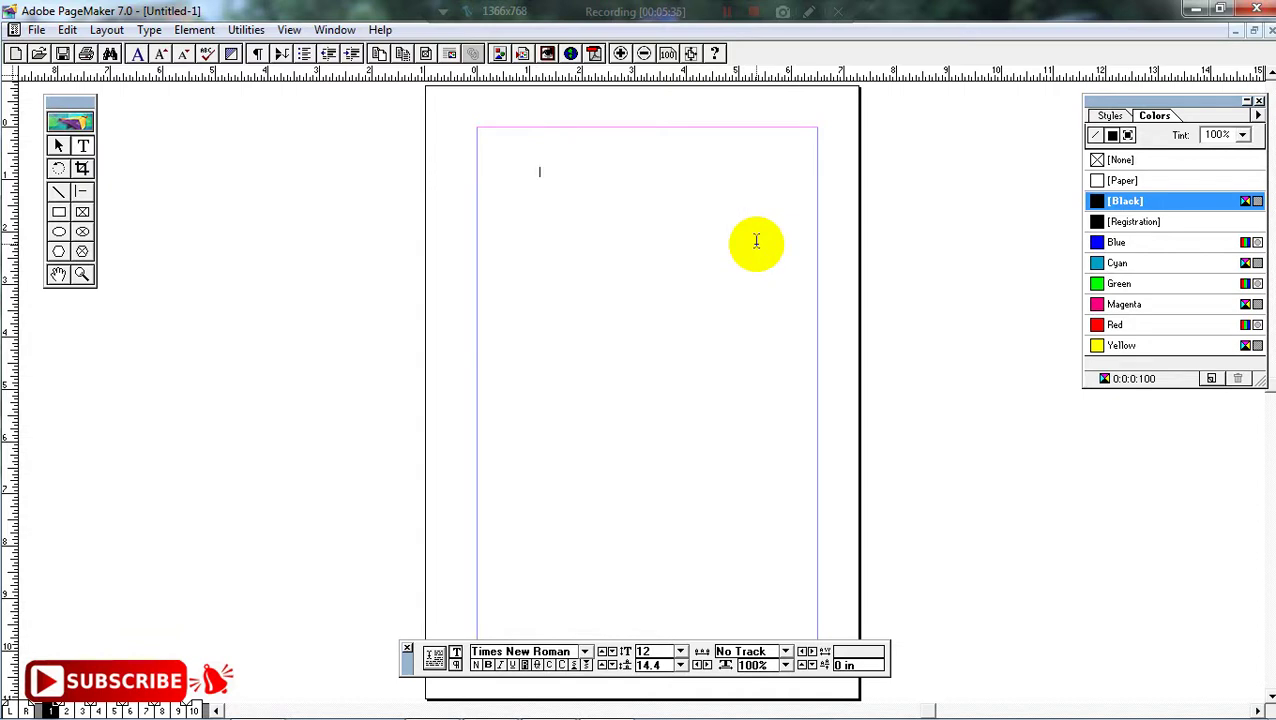
{"action": "type", "text": "COMPUTER "}
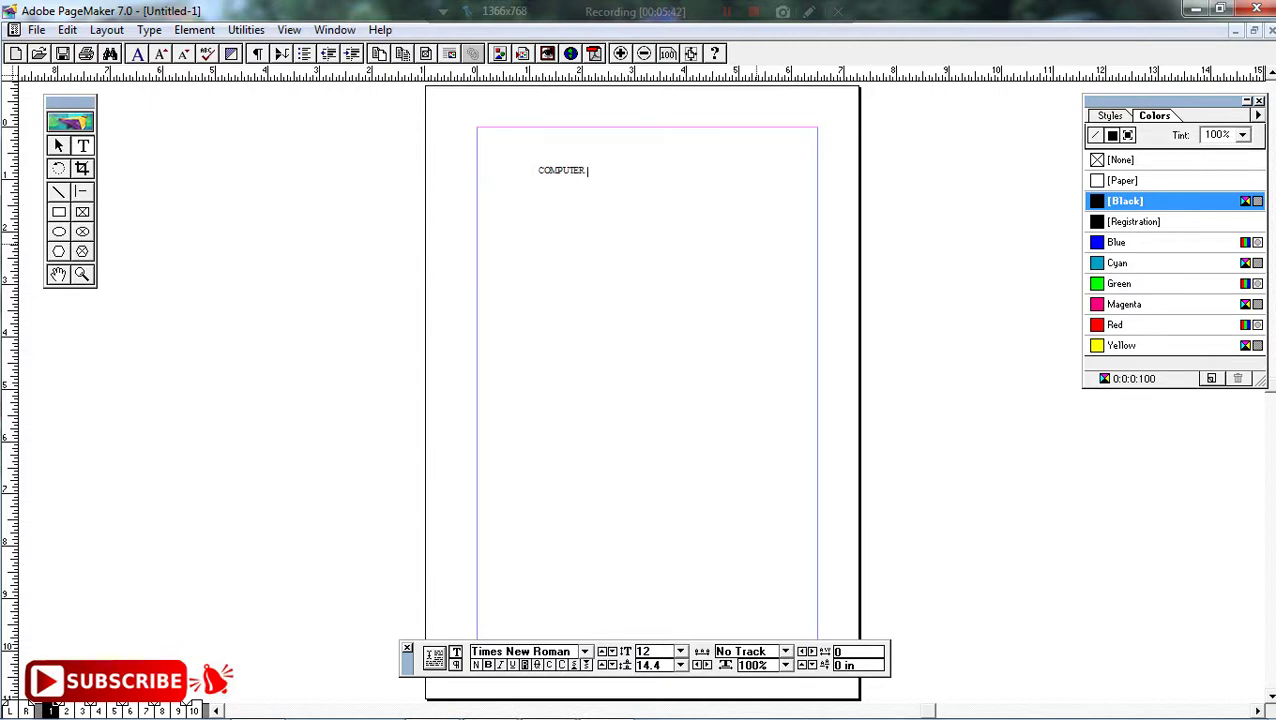
{"action": "type", "text": "CENTRE"}
- Resize the COMPUTER CENTRE text block to about 1.25 in wide and about 0.4 in high, with the words on two lines
{"action": "left_click", "coordinate": [58, 146]}
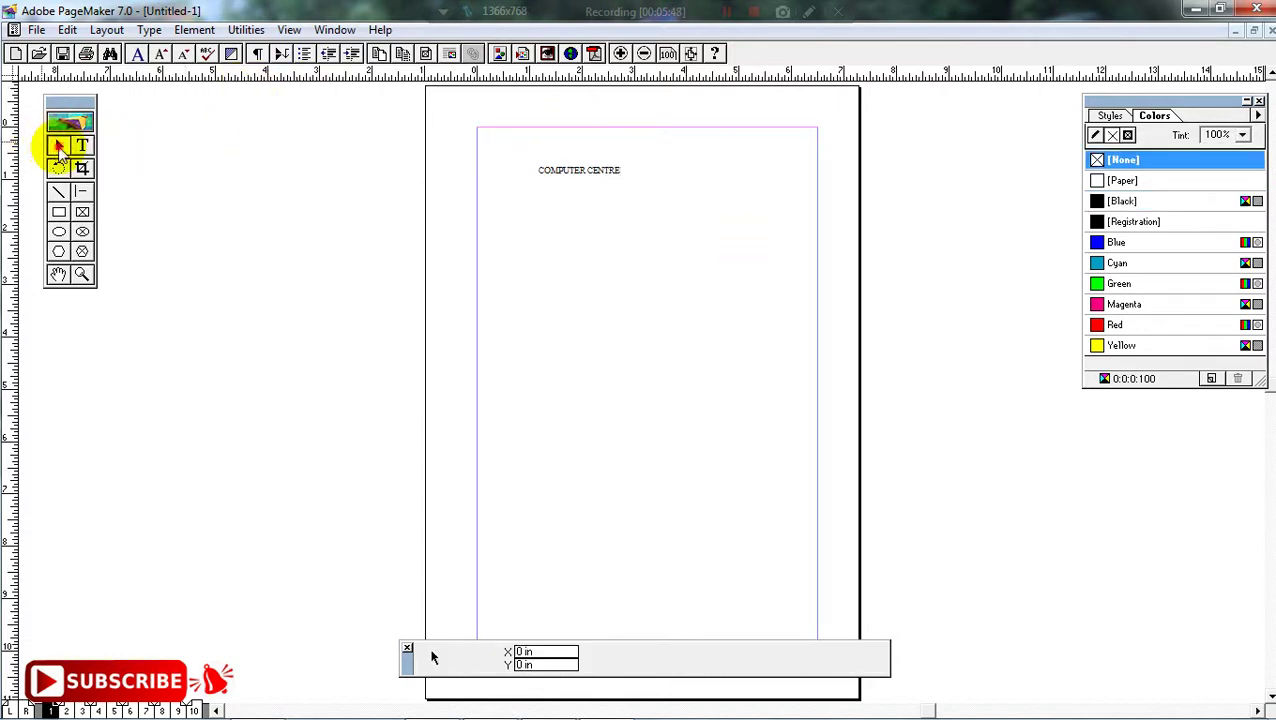
{"action": "left_click", "coordinate": [590, 170]}
{"action": "left_click", "coordinate": [82, 275]}
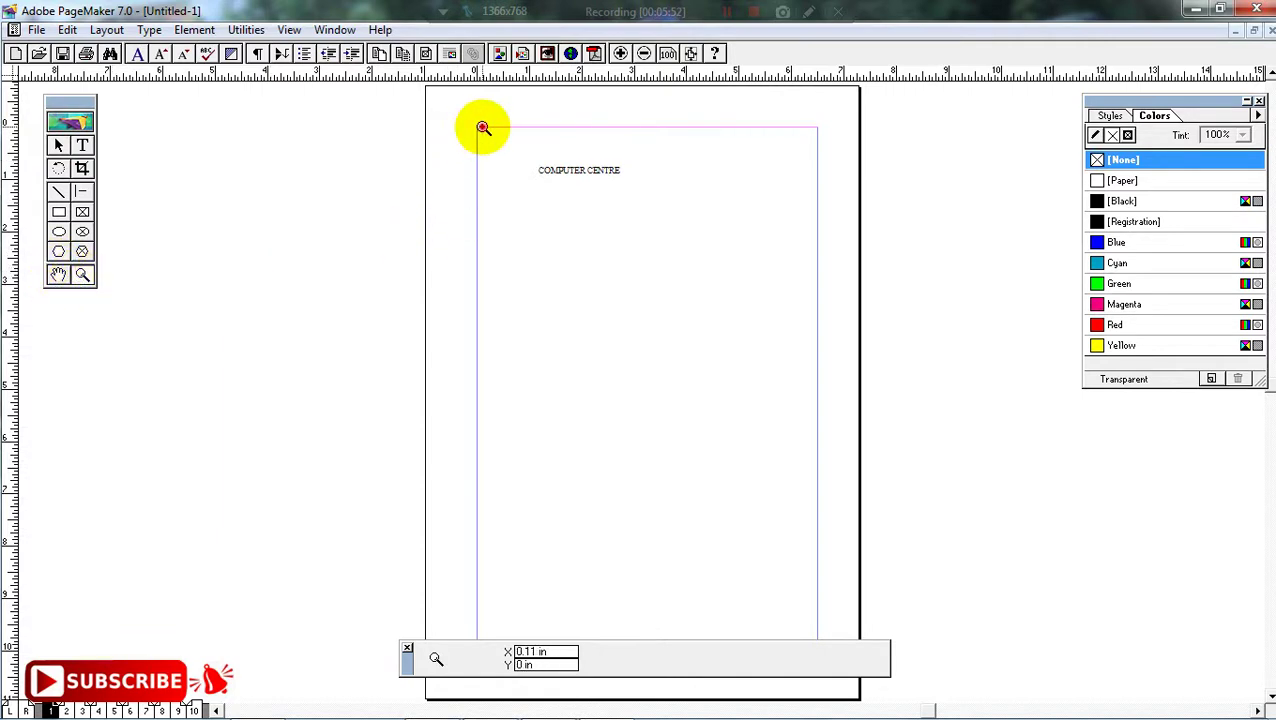
{"action": "left_click_drag", "start_coordinate": [484, 128], "coordinate": [821, 211]}
{"action": "left_click", "coordinate": [58, 146]}
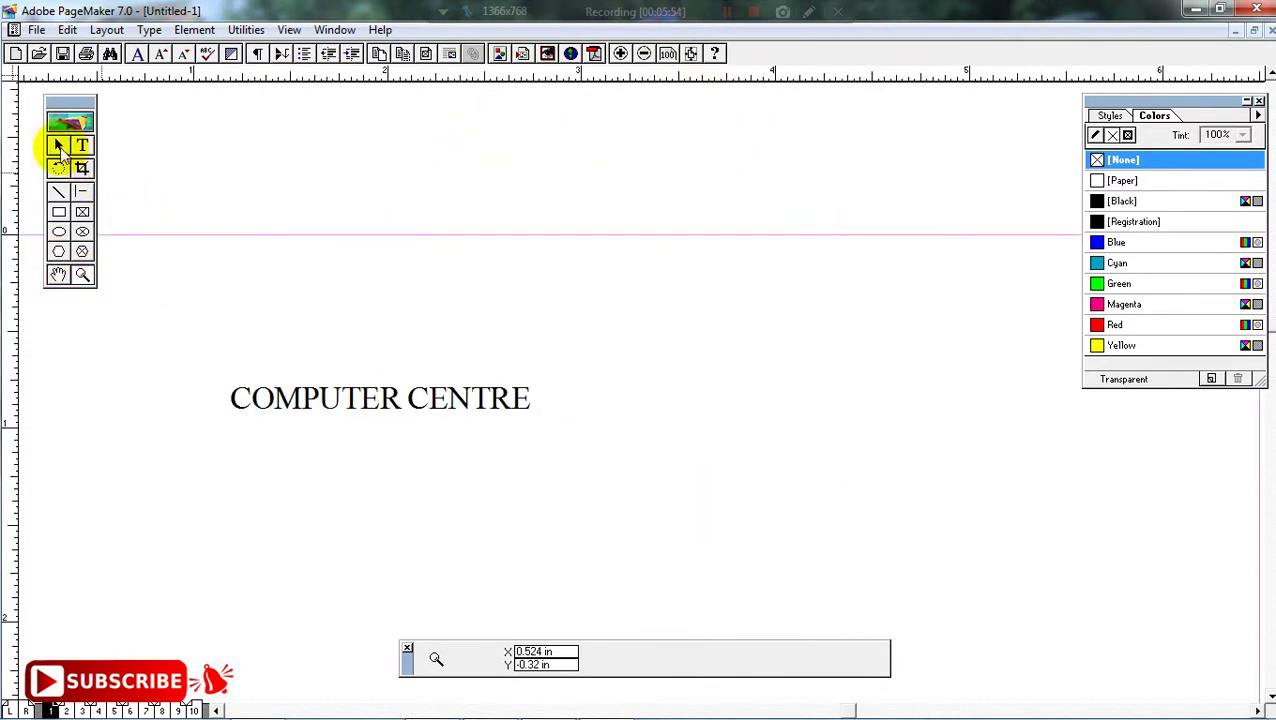
{"action": "left_click", "coordinate": [408, 402]}
{"action": "left_click_drag", "start_coordinate": [1036, 424], "coordinate": [900, 532]}
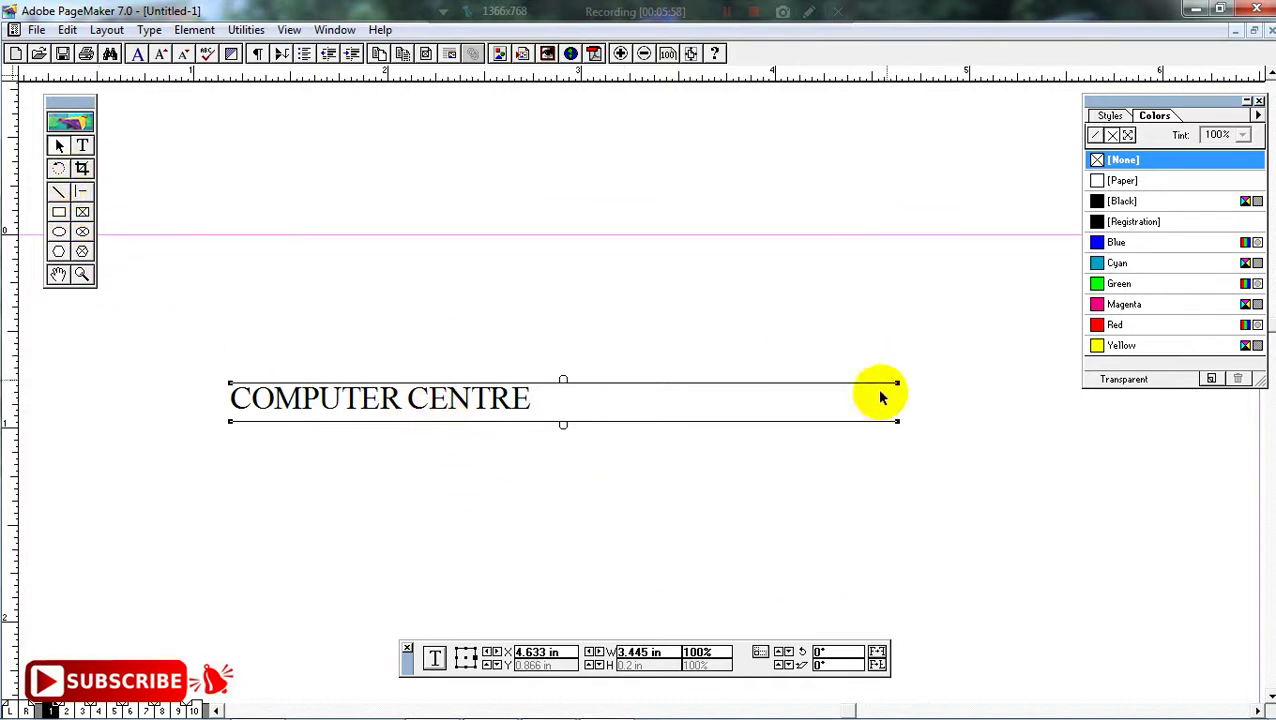
{"action": "left_click_drag", "start_coordinate": [897, 421], "coordinate": [473, 449]}
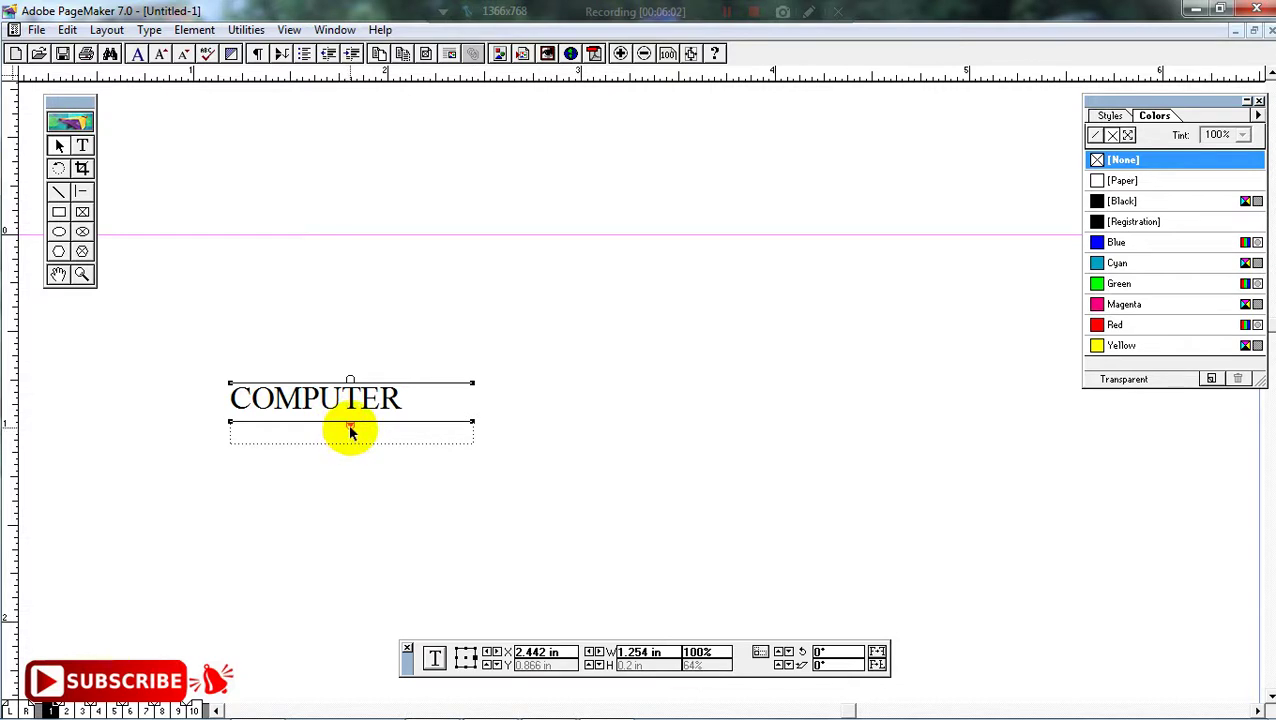
{"action": "left_click_drag", "start_coordinate": [350, 432], "coordinate": [345, 555]}
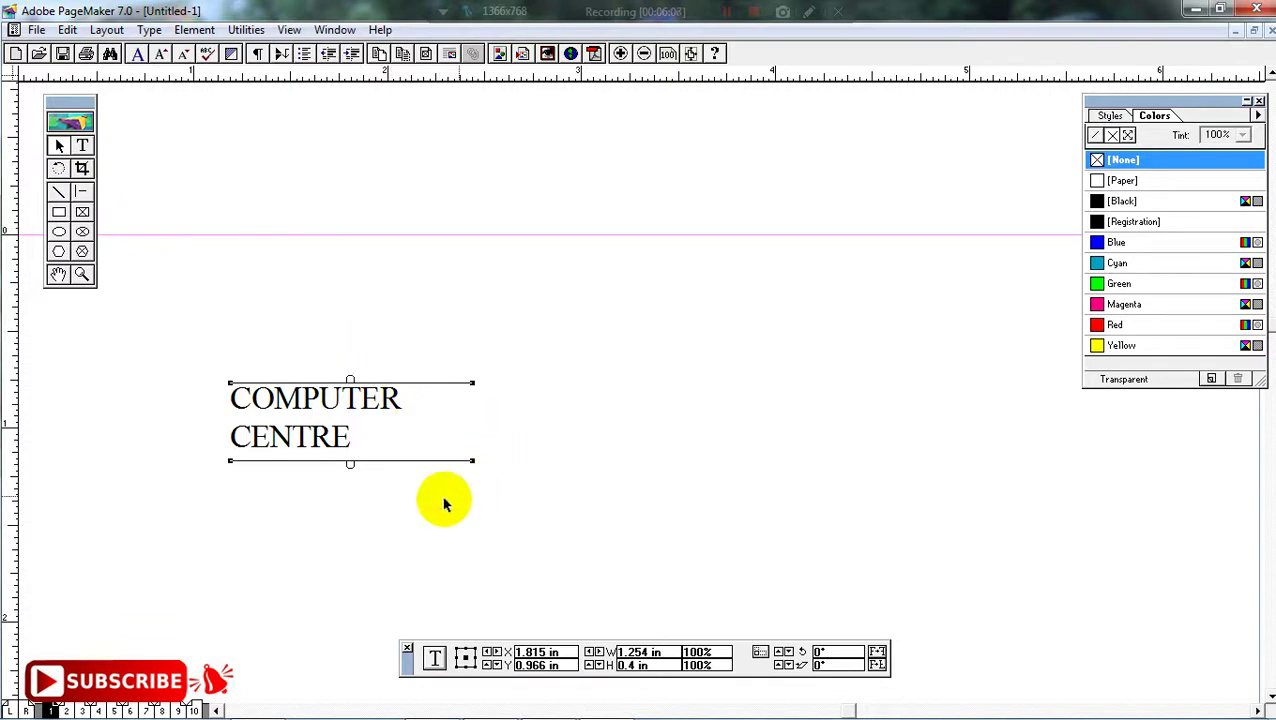
- Widen the COMPUTER CENTRE text block to about 3.25 in, and review its character and paragraph attributes
{"action": "left_click_drag", "start_coordinate": [467, 463], "coordinate": [860, 424]}
{"action": "left_click", "coordinate": [82, 145]}
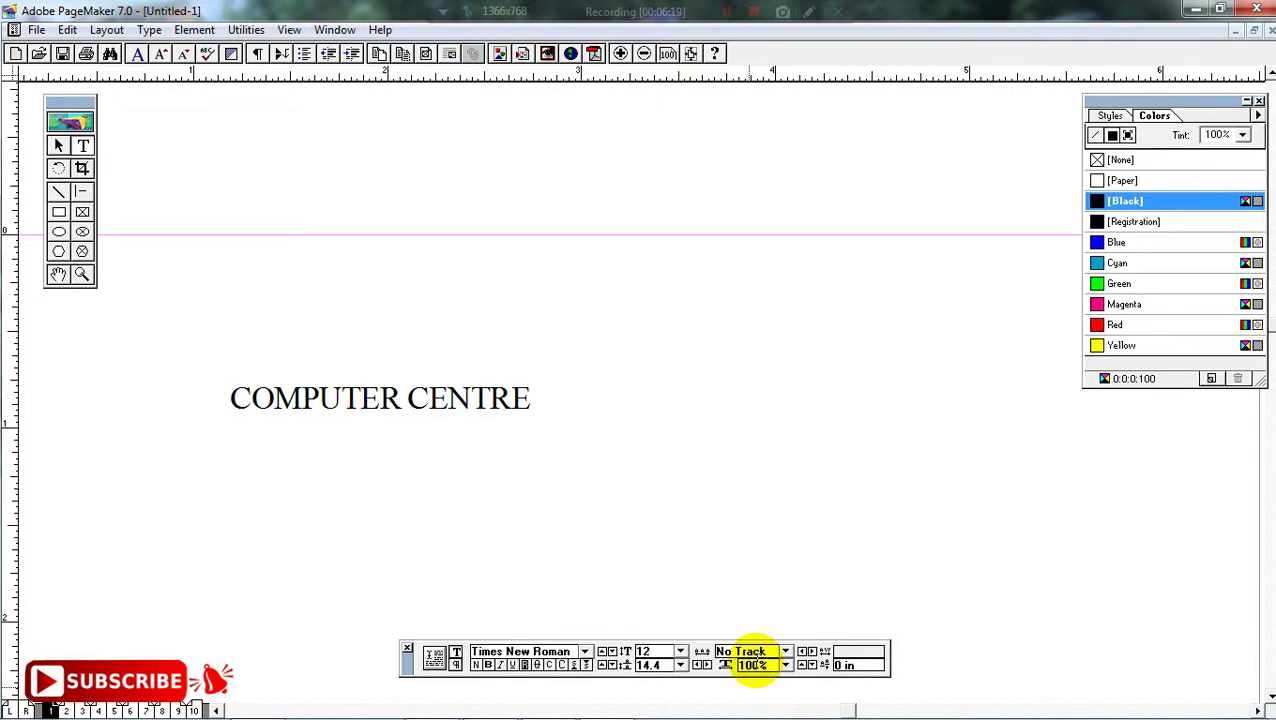
{"action": "left_click", "coordinate": [455, 653]}
{"action": "left_click", "coordinate": [456, 664]}
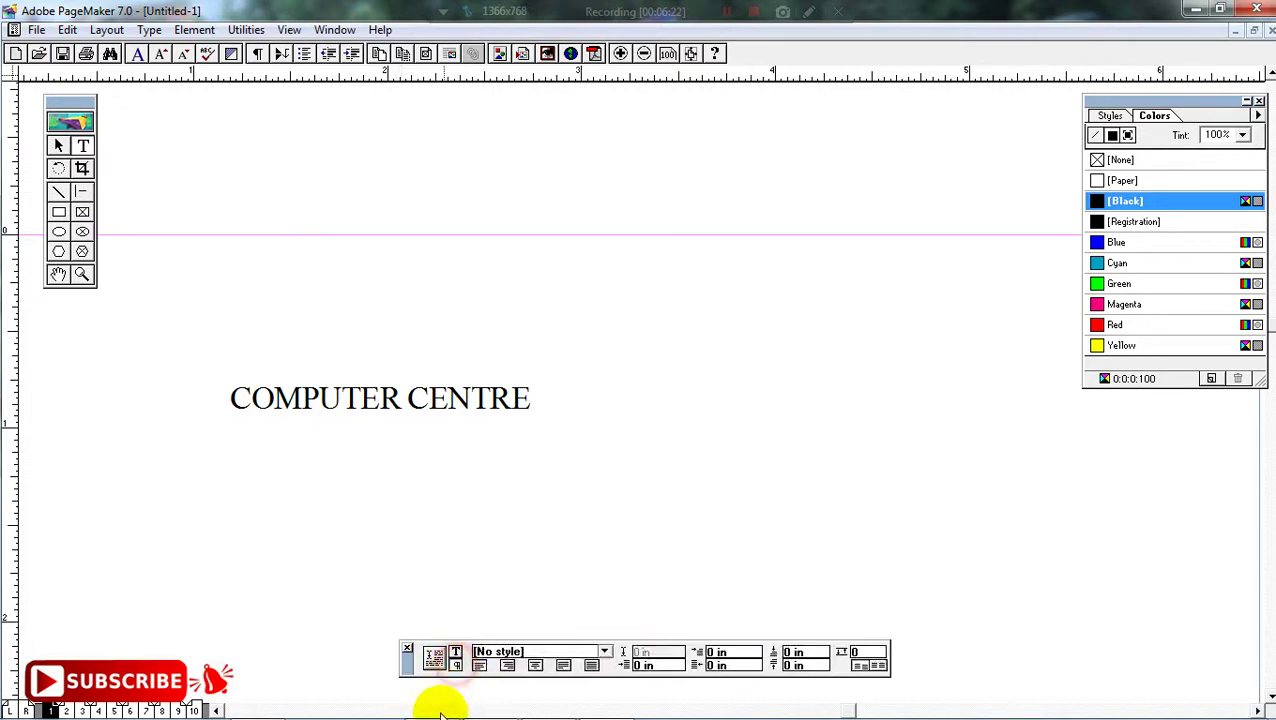
{"action": "left_click", "coordinate": [455, 652]}
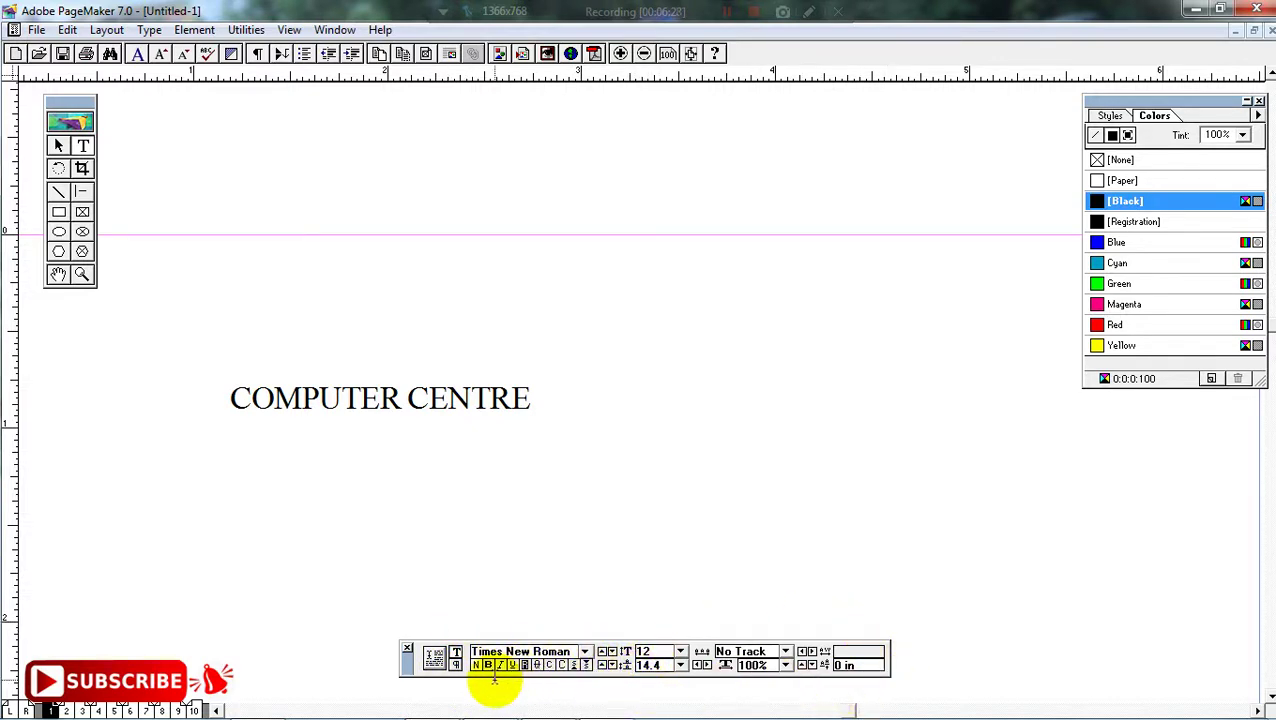
{"action": "left_click_drag", "start_coordinate": [407, 667], "coordinate": [401, 654]}
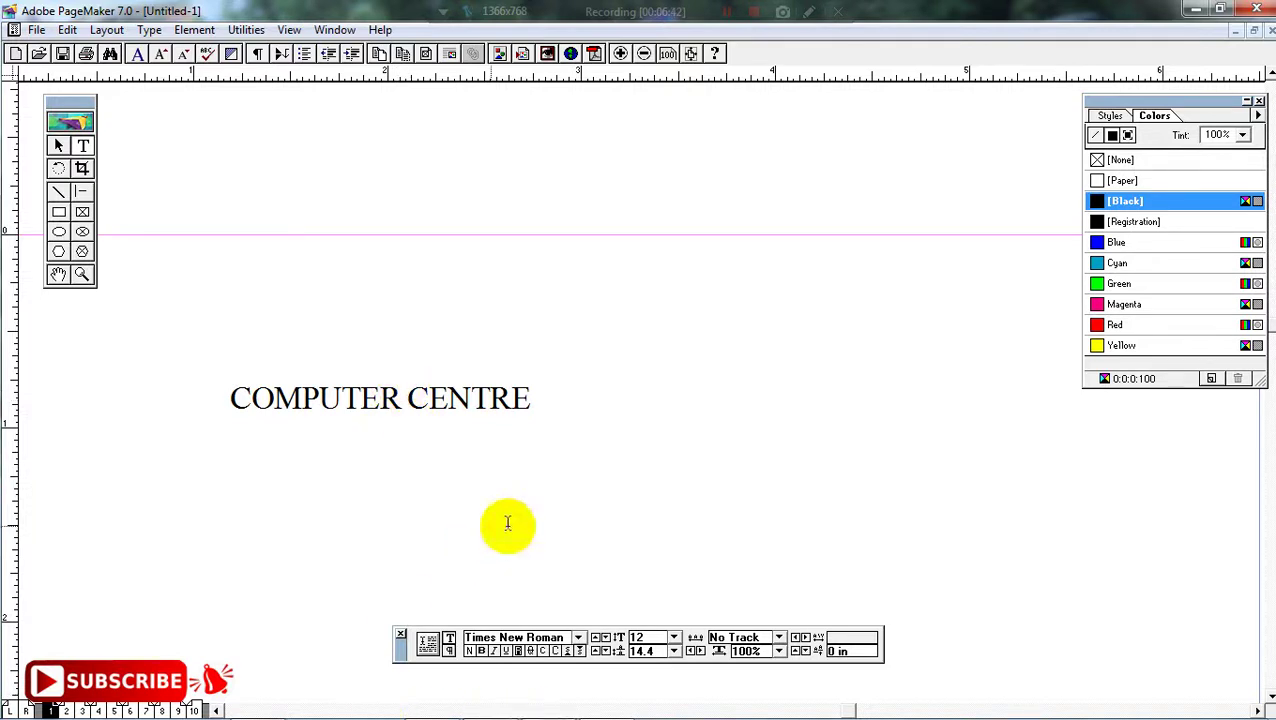
- Try the Times New Roman Baltic and Times New Roman TUR fonts on the COMPUTER CENTRE text
{"action": "triple_click", "coordinate": [433, 403]}
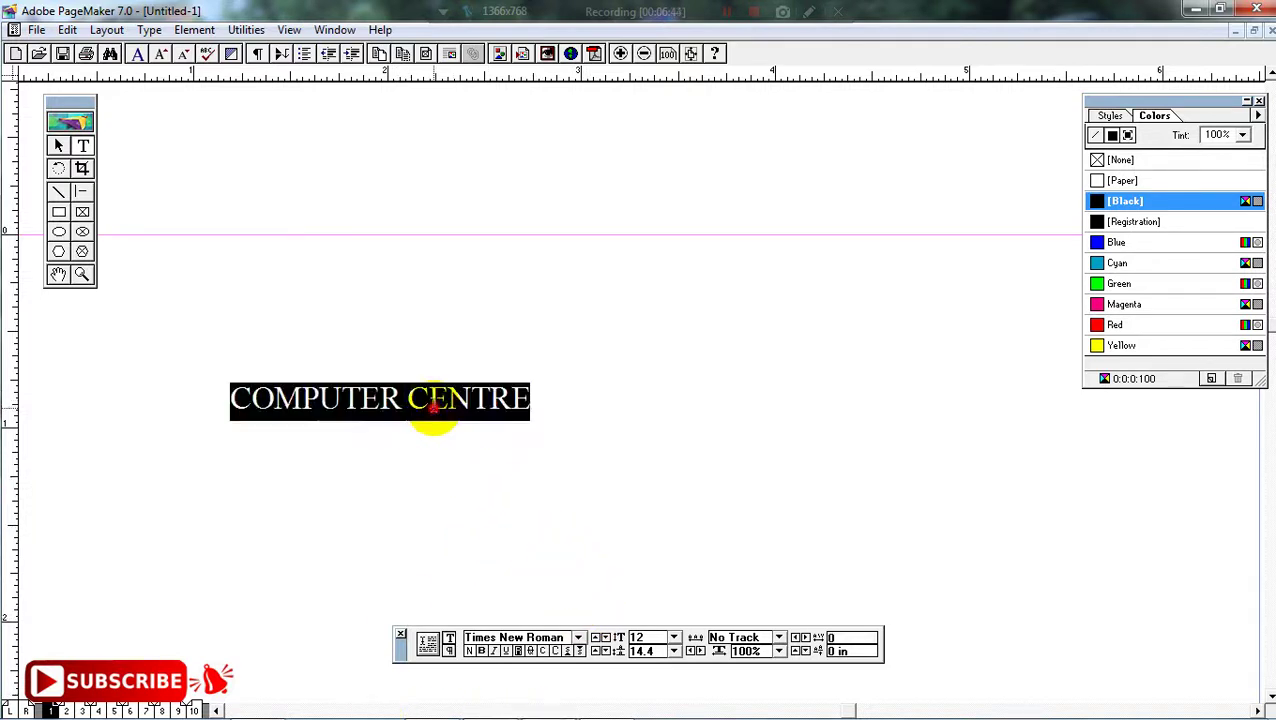
{"action": "left_click", "coordinate": [578, 638]}
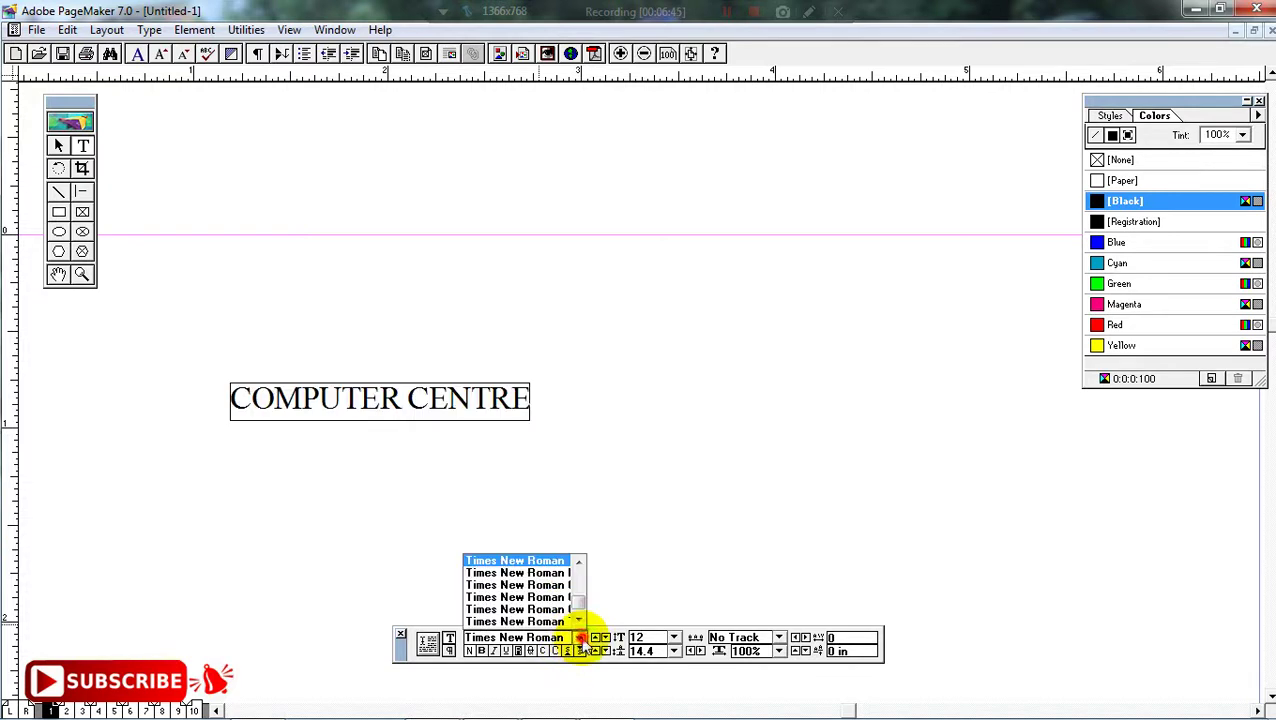
{"action": "left_click", "coordinate": [580, 566]}
{"action": "left_click", "coordinate": [541, 585]}
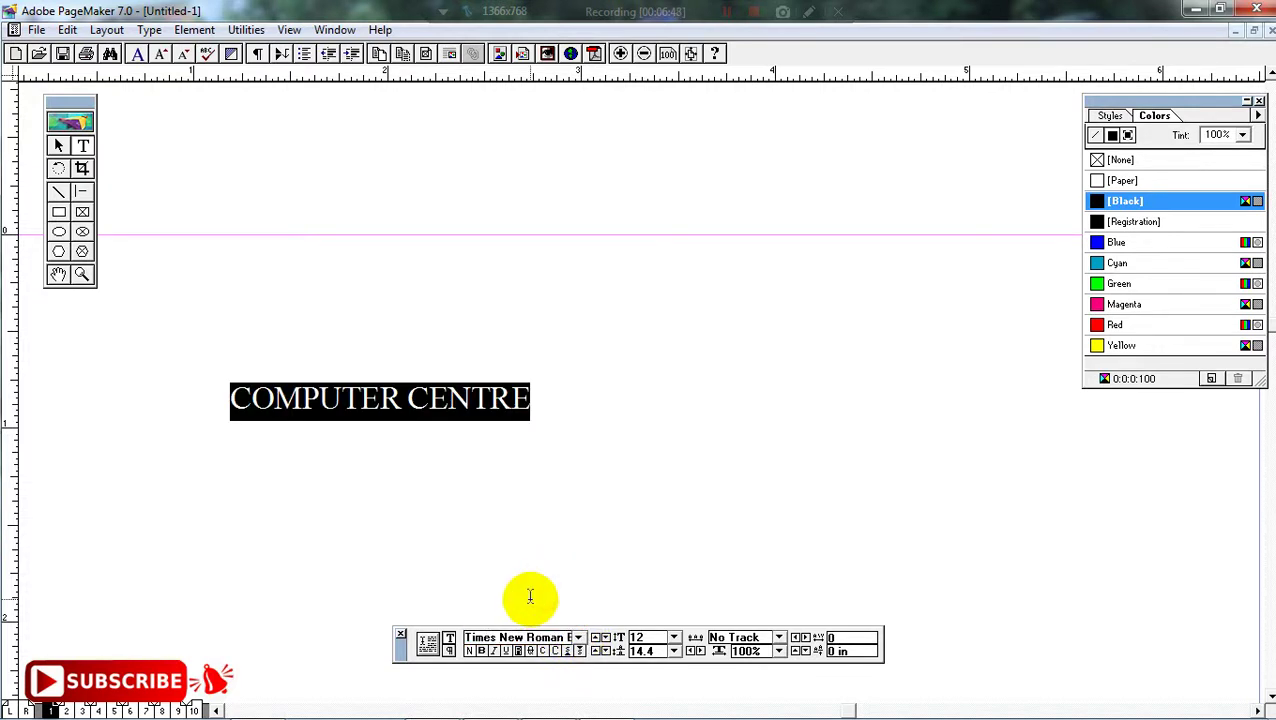
{"action": "left_click", "coordinate": [578, 638]}
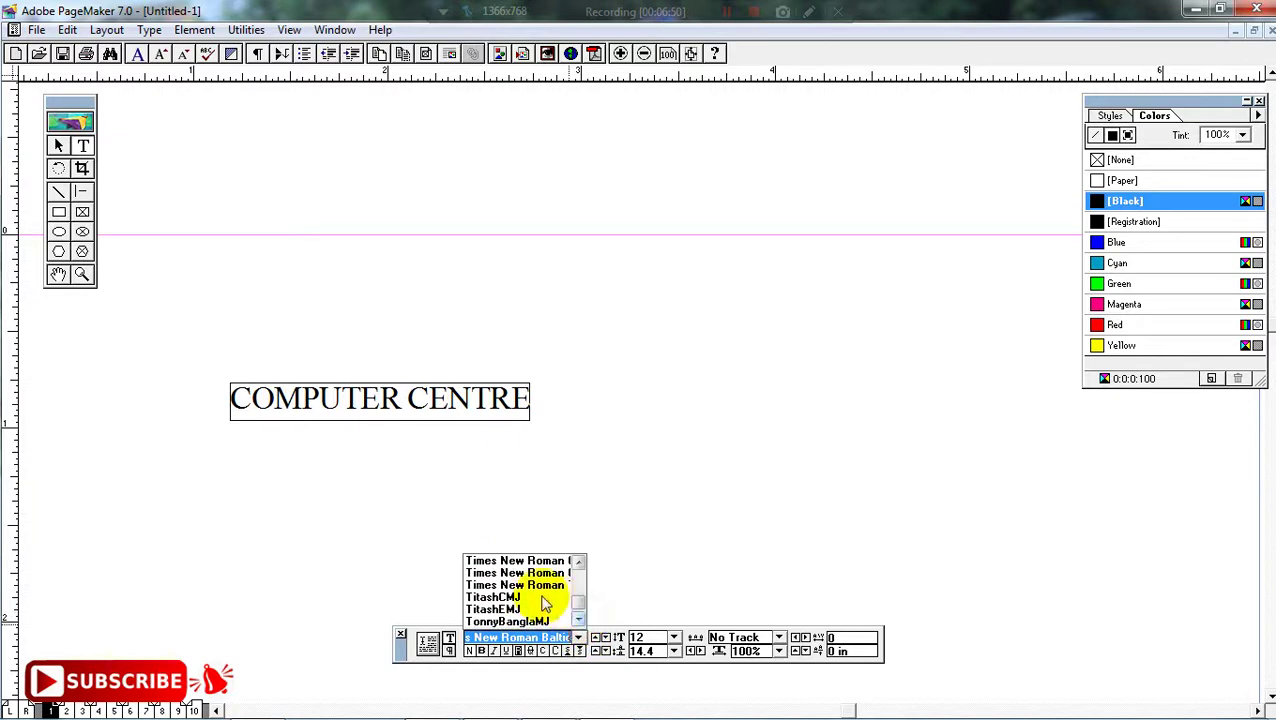
{"action": "left_click", "coordinate": [533, 588]}
{"action": "left_click", "coordinate": [550, 638]}
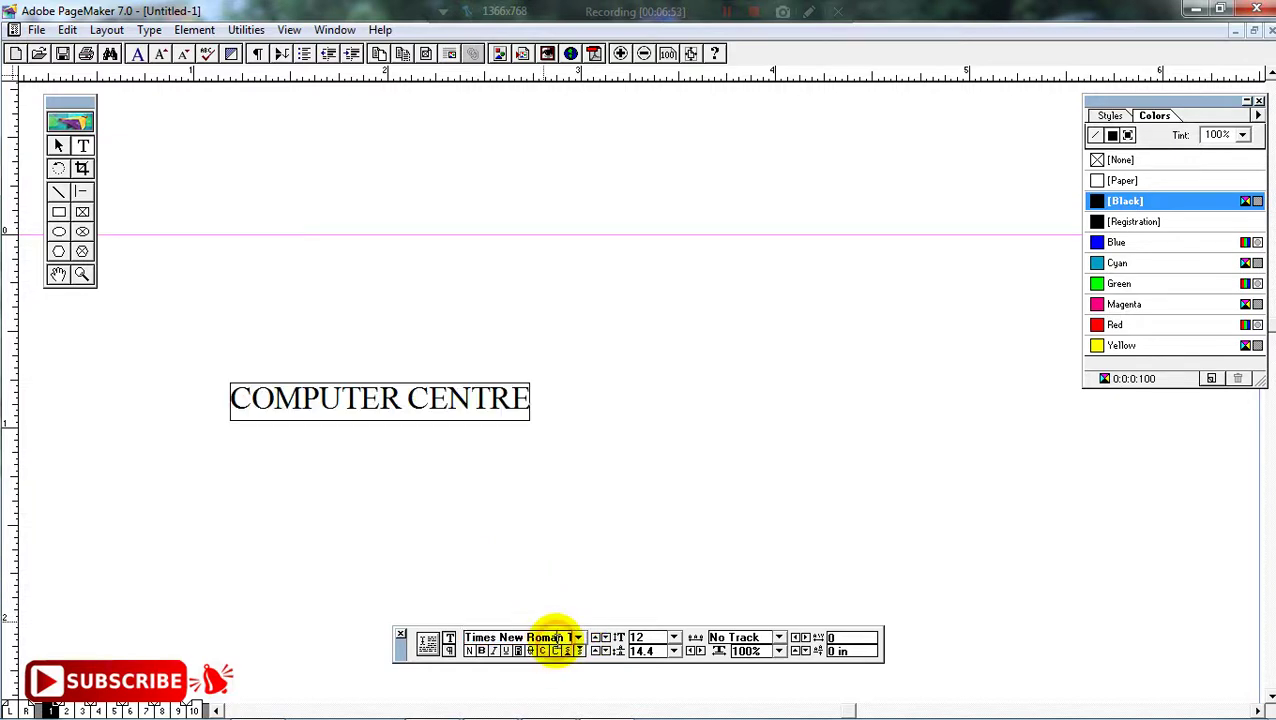
{"action": "left_click", "coordinate": [567, 637]}
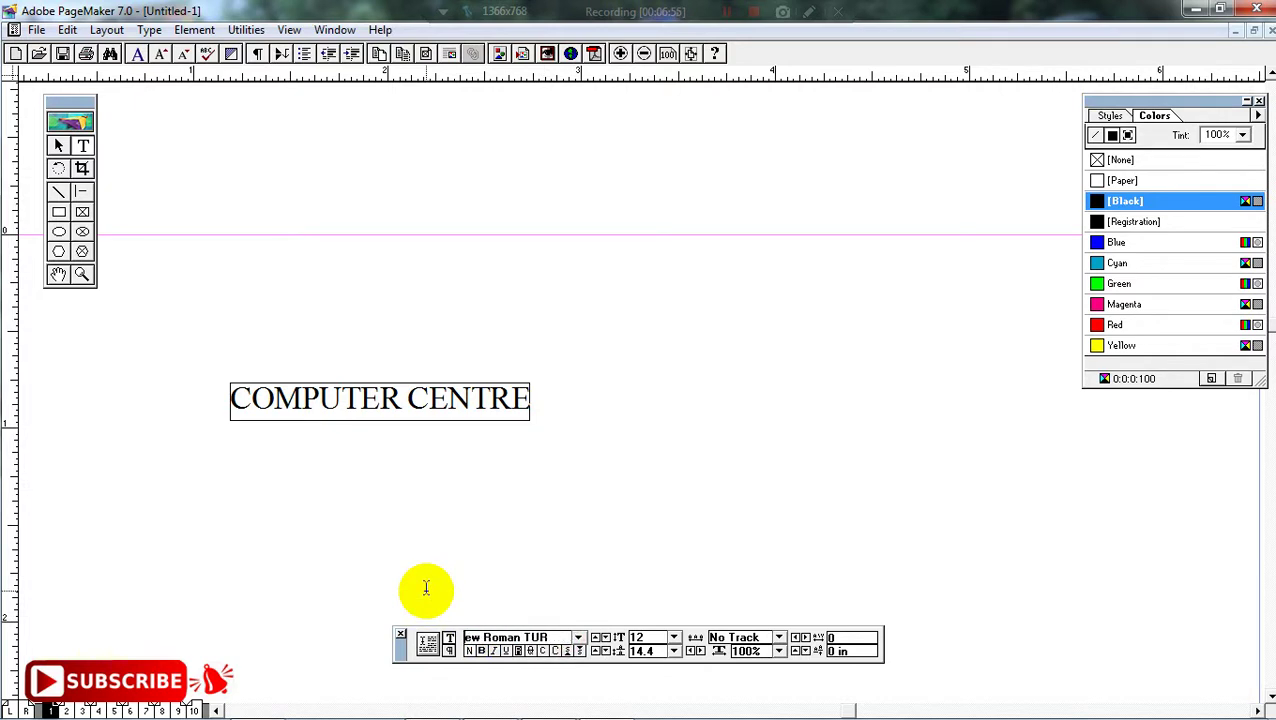
- Set the font of the COMPUTER CENTRE text to Arial Black
{"action": "type", "text": "AIR"}
{"action": "type", "text": "r"}
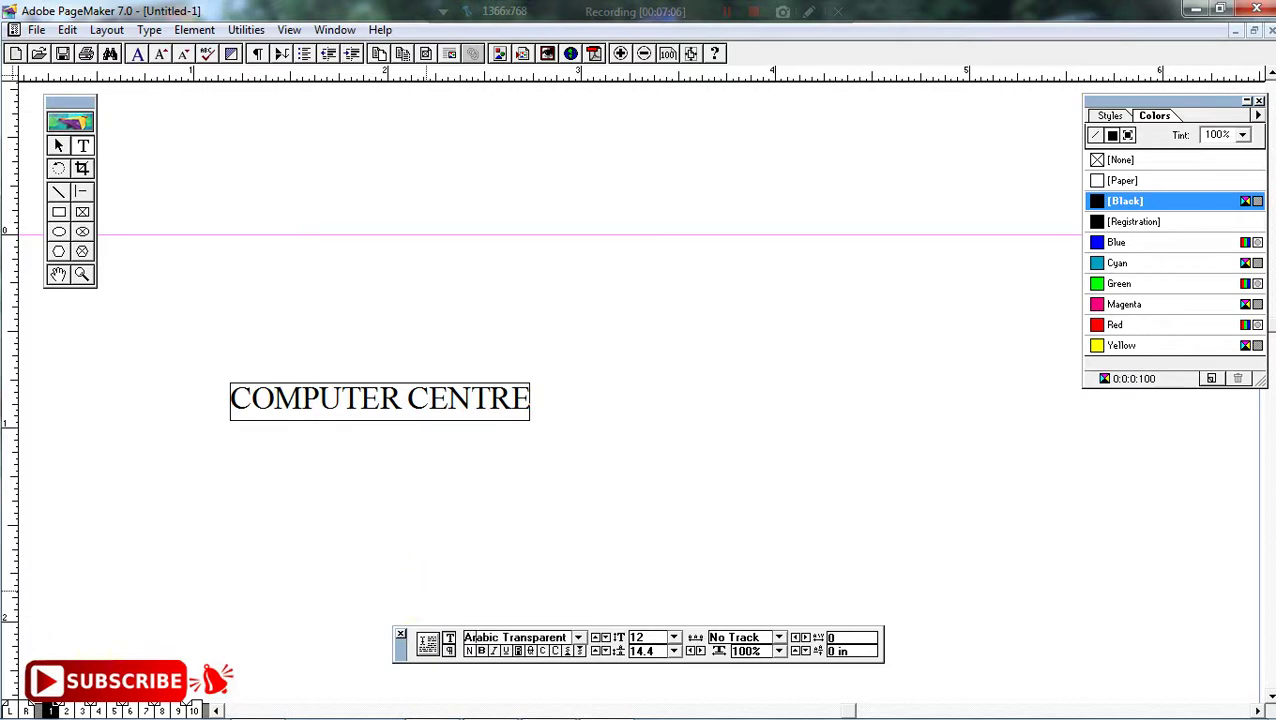
{"action": "type", "text": "ial"}
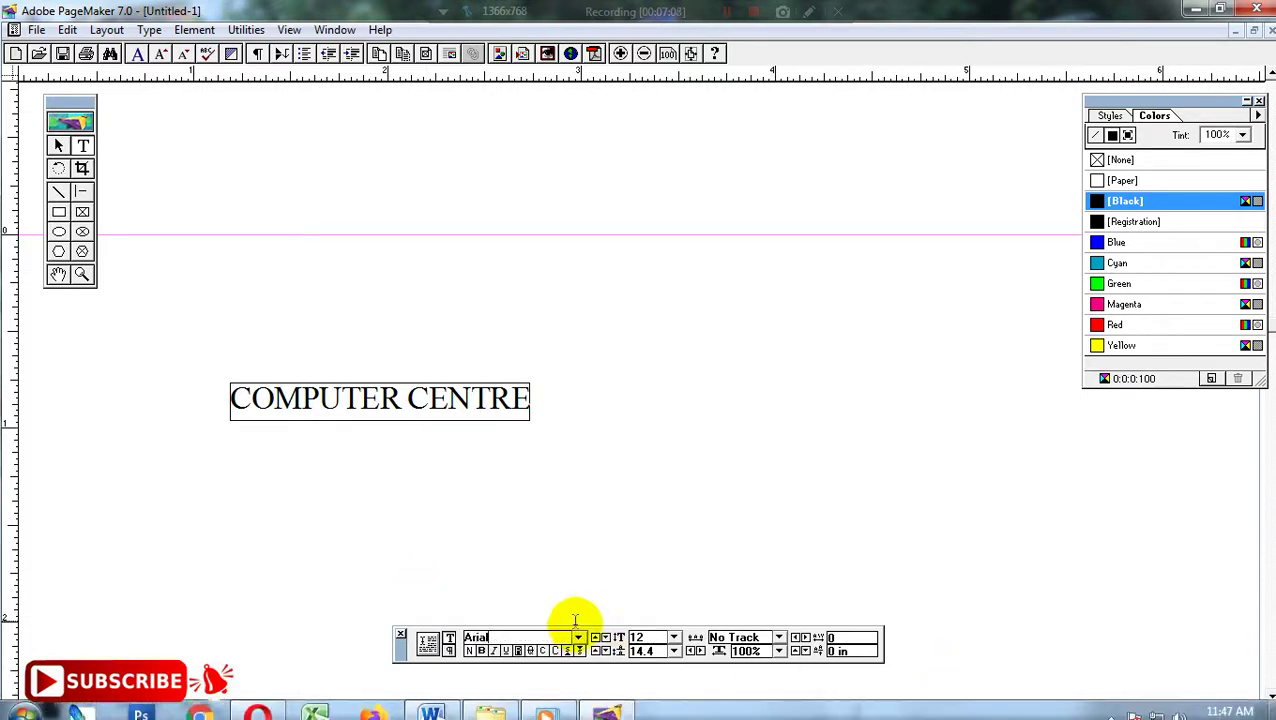
{"action": "left_click", "coordinate": [576, 636]}
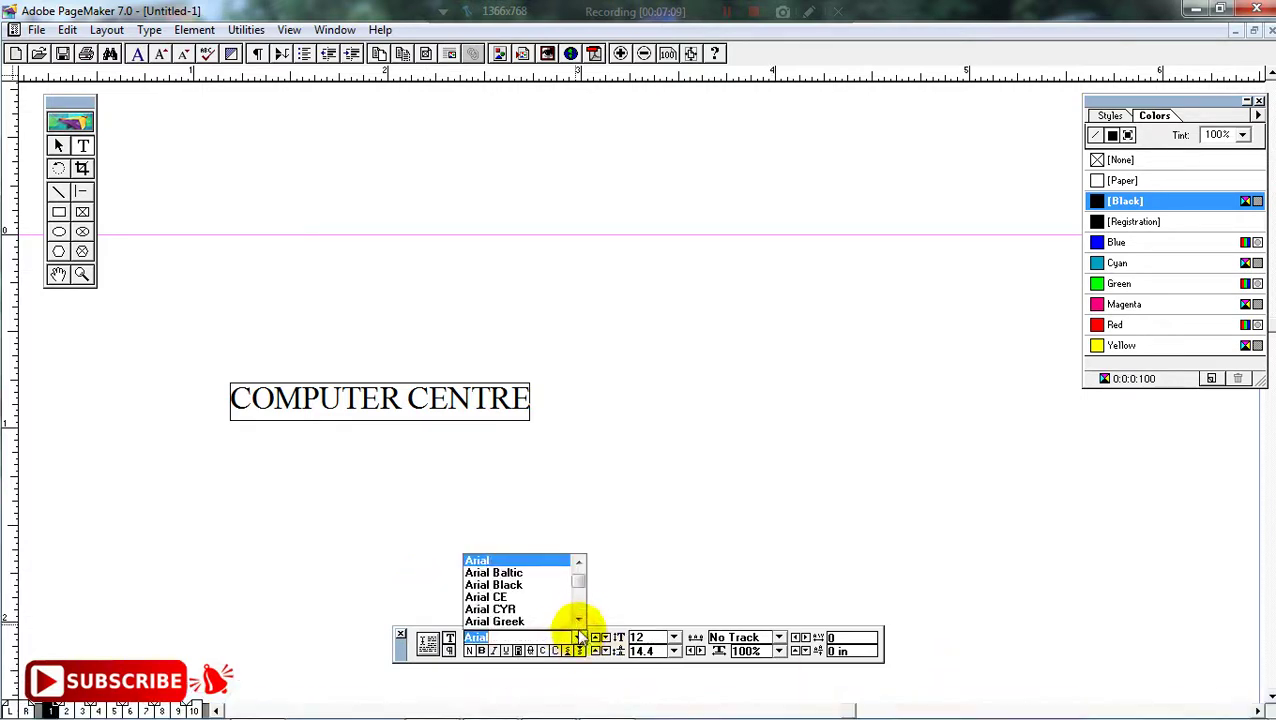
{"action": "left_click", "coordinate": [541, 585]}
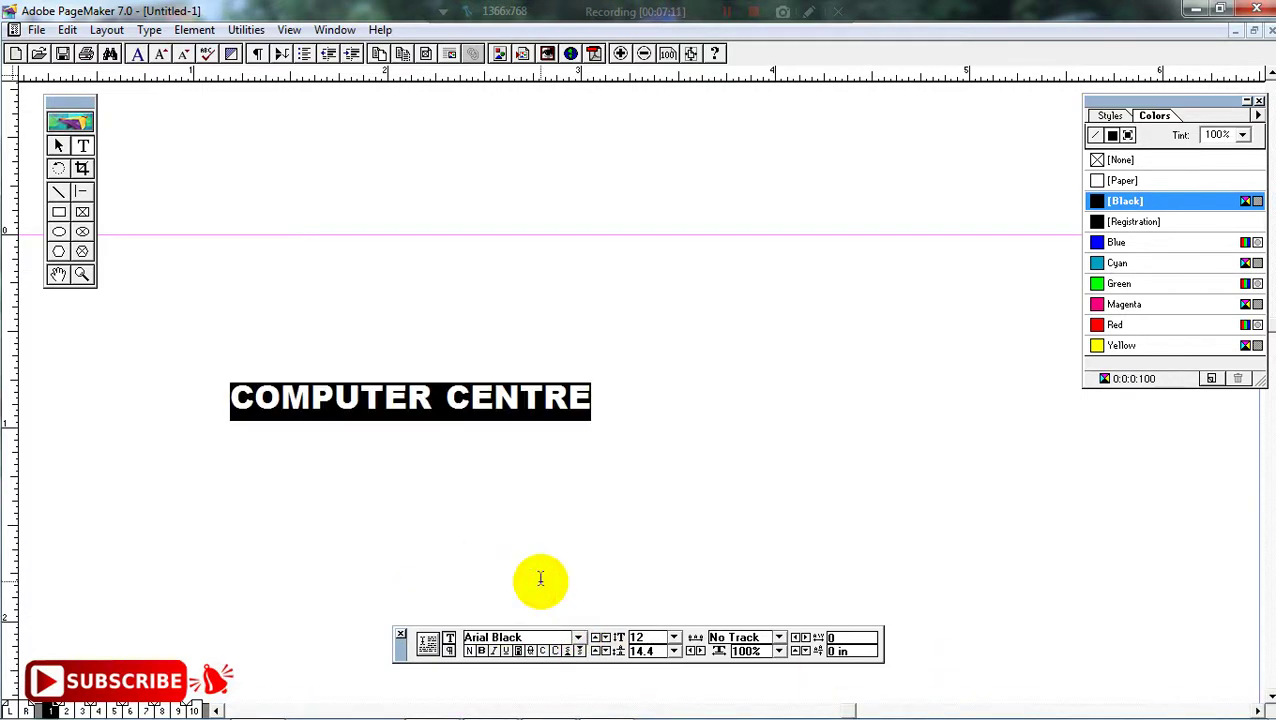
- Try a 30-point size on the COMPUTER CENTRE text, and settle on 24 points
{"action": "left_click", "coordinate": [673, 637]}
{"action": "left_click", "coordinate": [645, 604]}
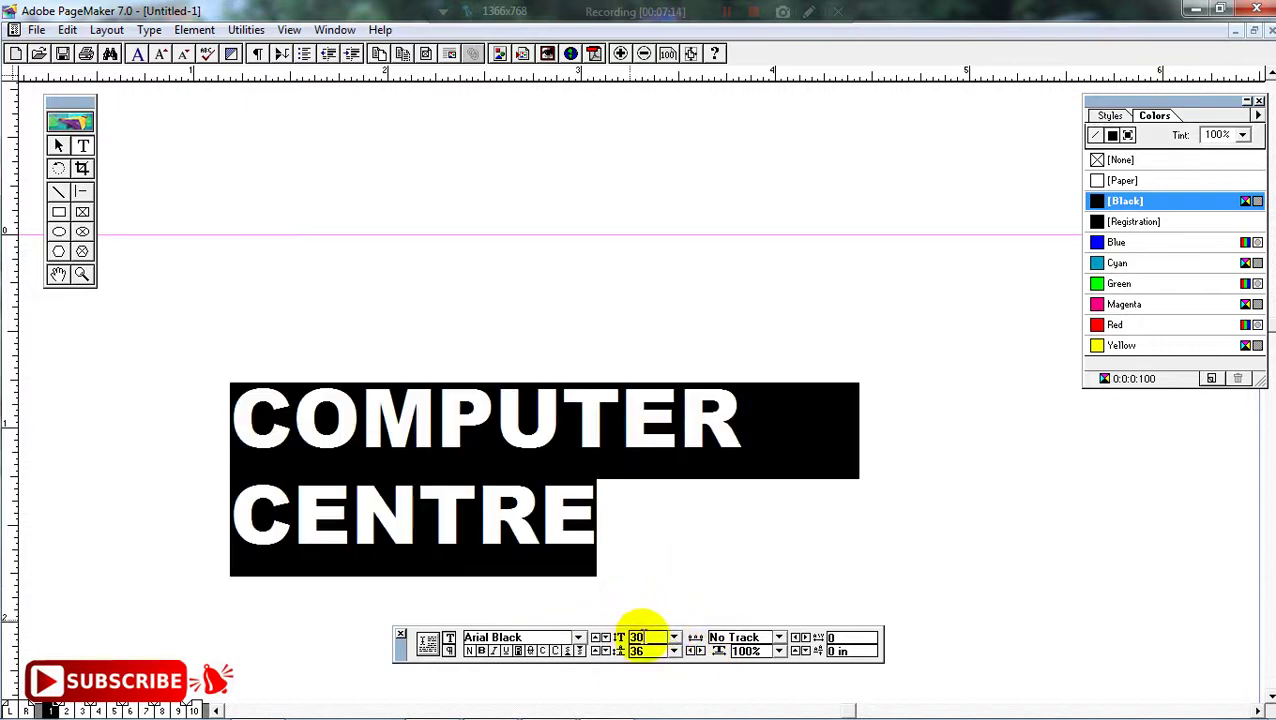
{"action": "left_click", "coordinate": [673, 637]}
{"action": "left_click", "coordinate": [641, 564]}
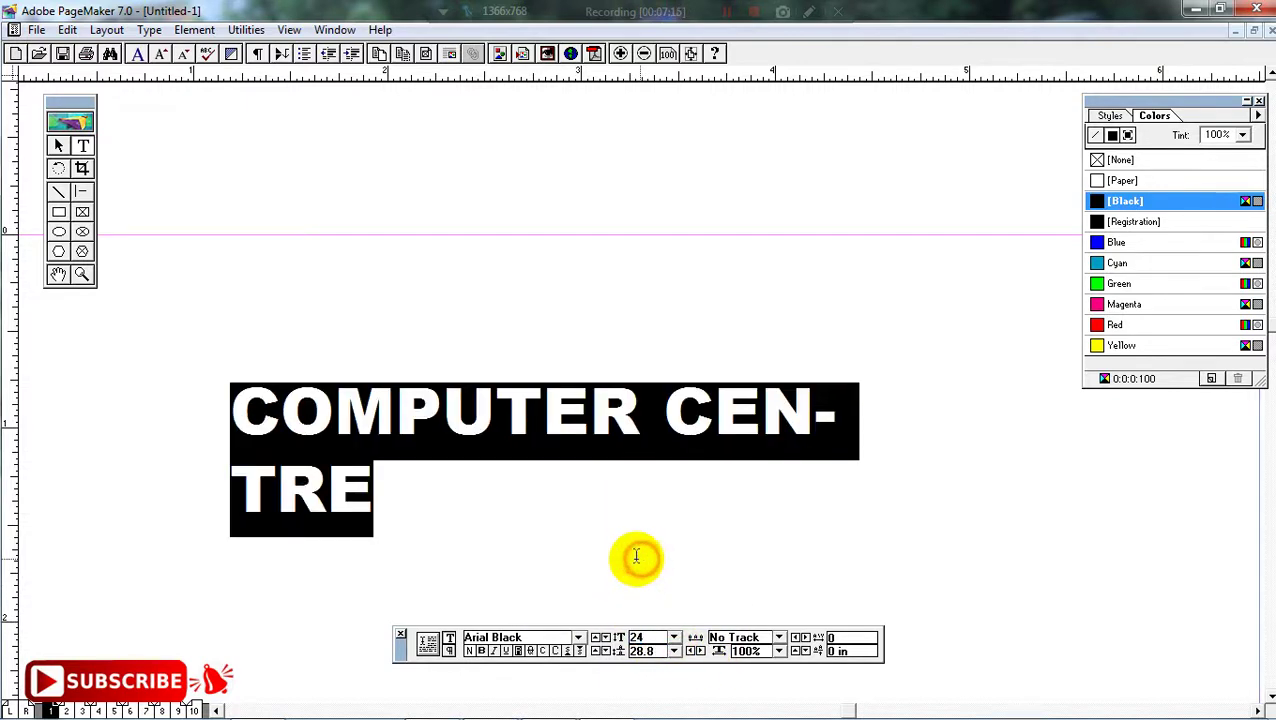
- Move the COMPUTER CENTRE block up and left near the top margin, and widen it to about 4.14 in to fit one line
{"action": "left_click", "coordinate": [58, 145]}
{"action": "left_click_drag", "start_coordinate": [437, 405], "coordinate": [350, 308]}
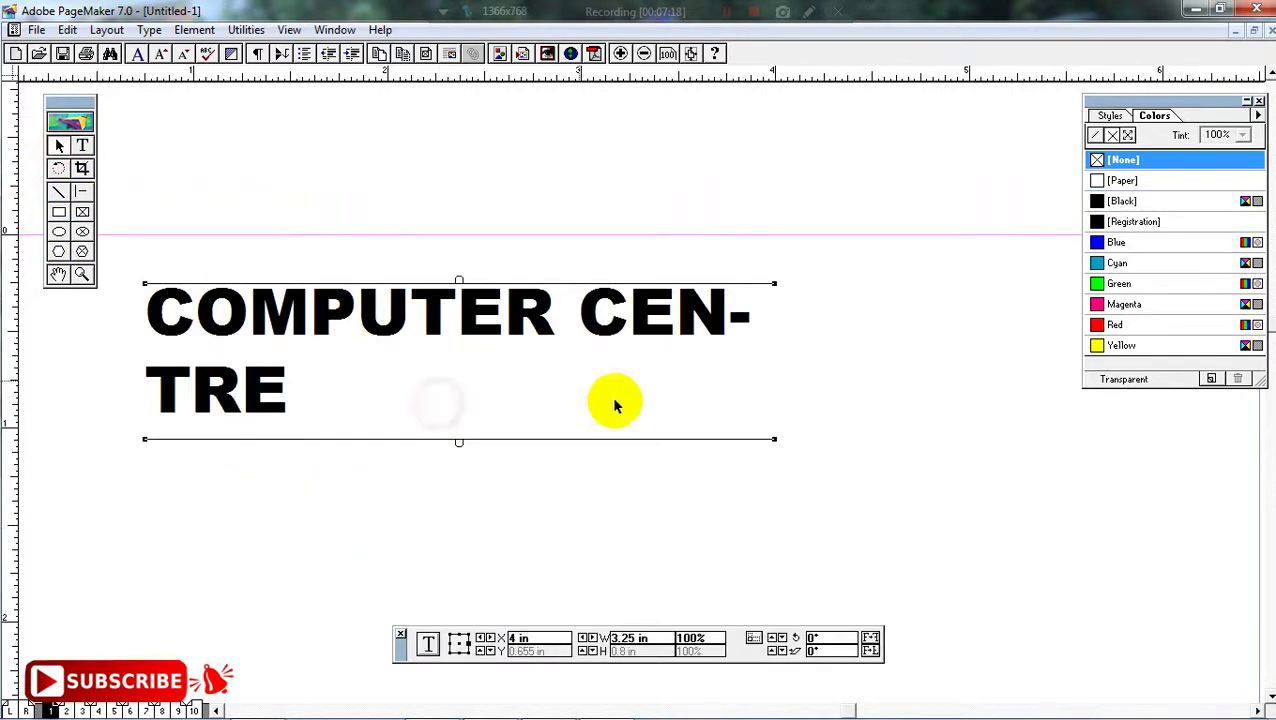
{"action": "left_click_drag", "start_coordinate": [774, 436], "coordinate": [946, 361]}
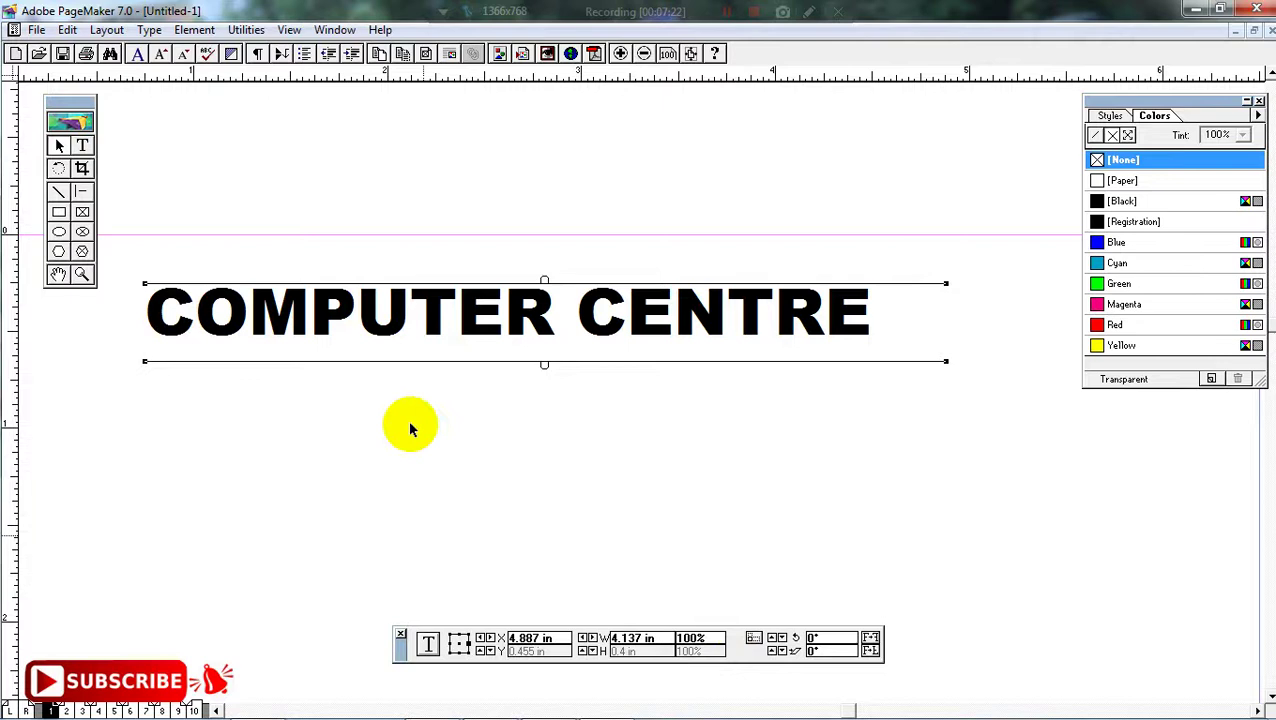
- Select the COMPUTER CENTRE text and examine its tracking choices and paragraph alignment options
{"action": "left_click", "coordinate": [82, 145]}
{"action": "triple_click", "coordinate": [565, 315]}
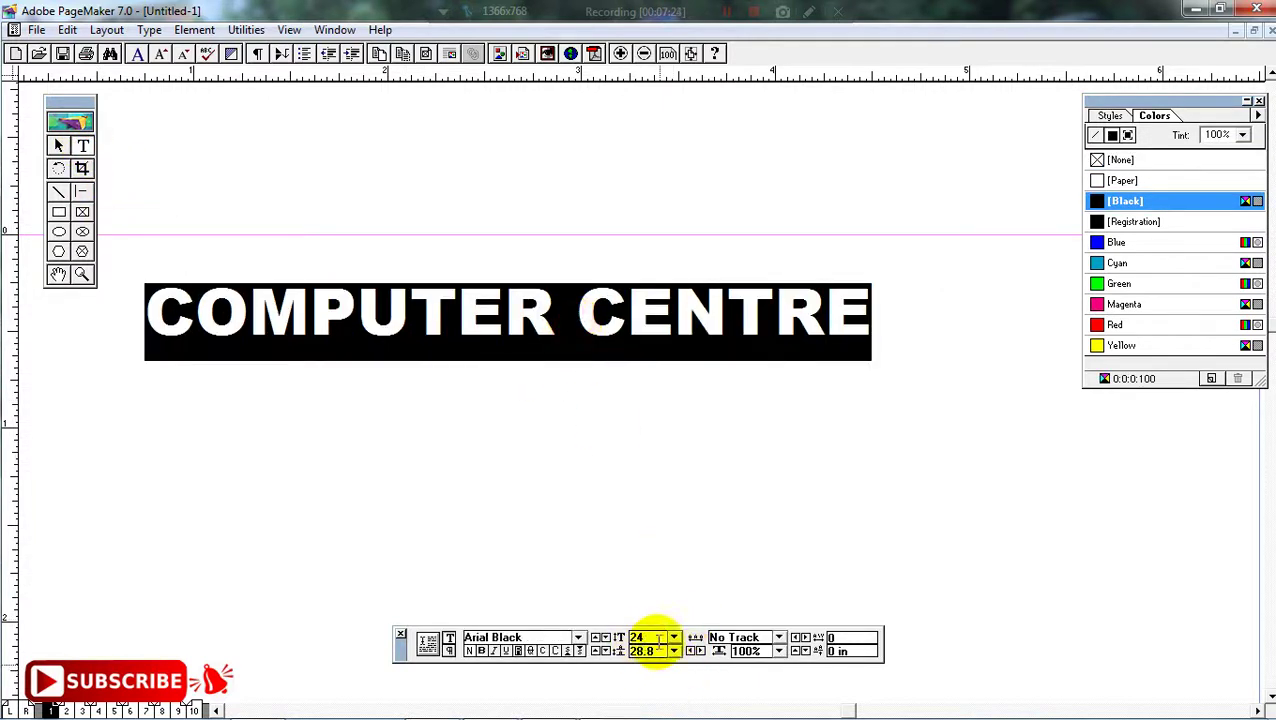
{"action": "left_click", "coordinate": [780, 638]}
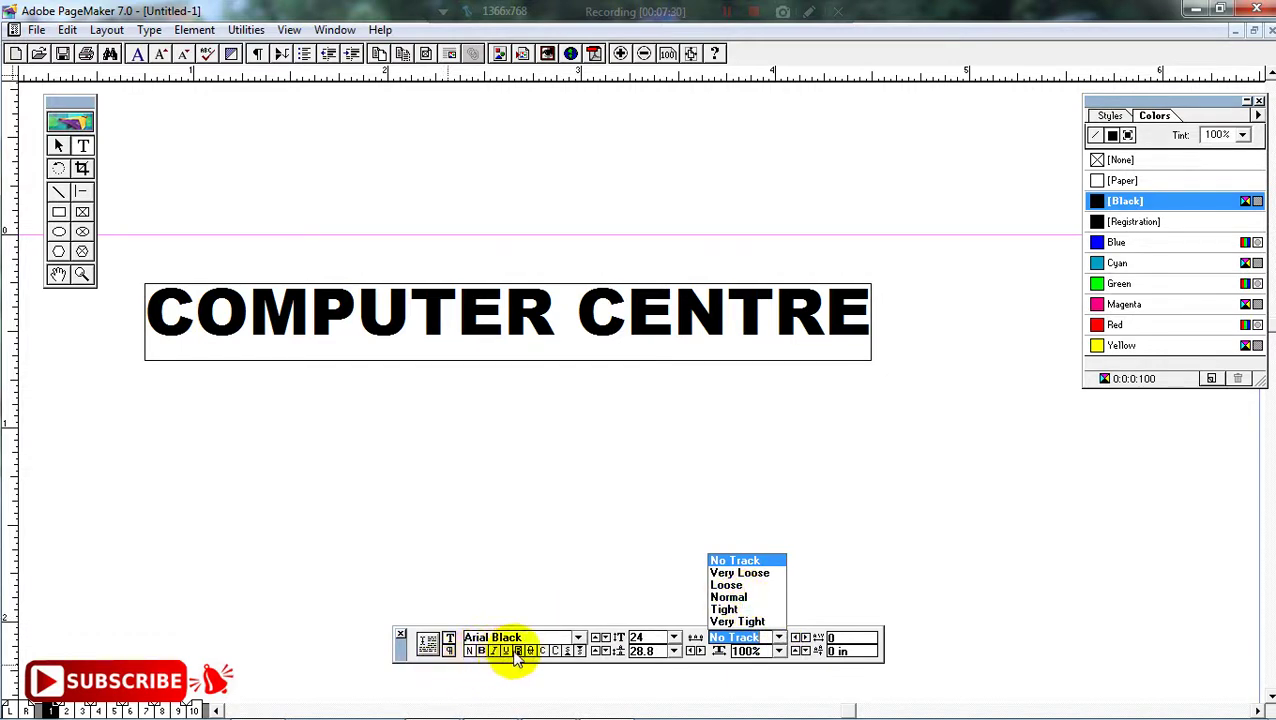
{"action": "left_click", "coordinate": [451, 651]}
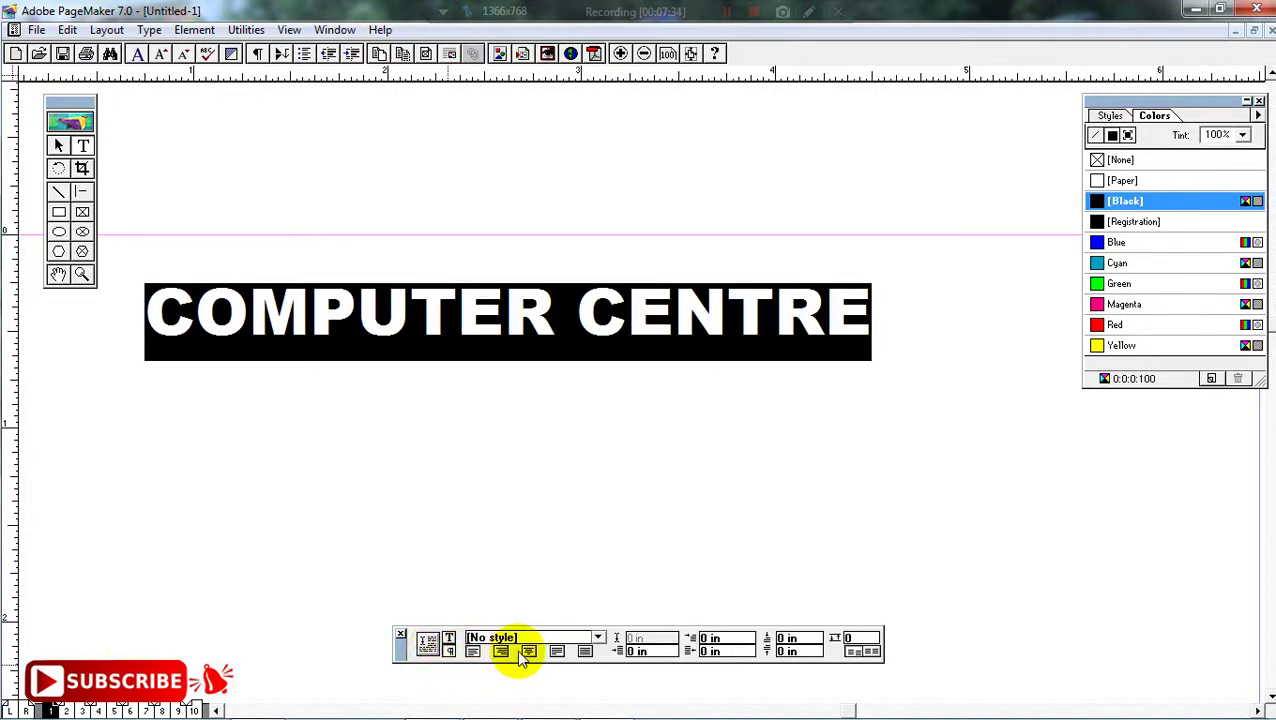
{"action": "left_click", "coordinate": [585, 651]}
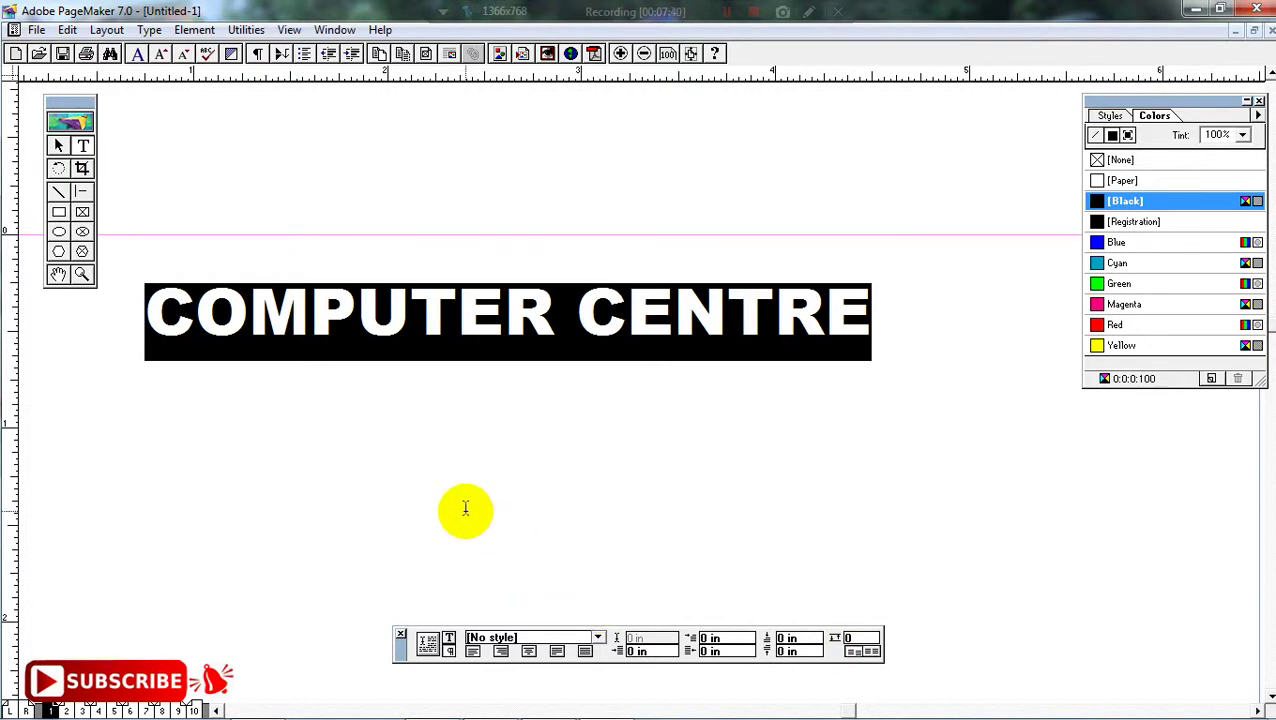
- Practise zooming the page out and in around the heading, and return to actual size
{"action": "key", "text": "ctrl+1"}
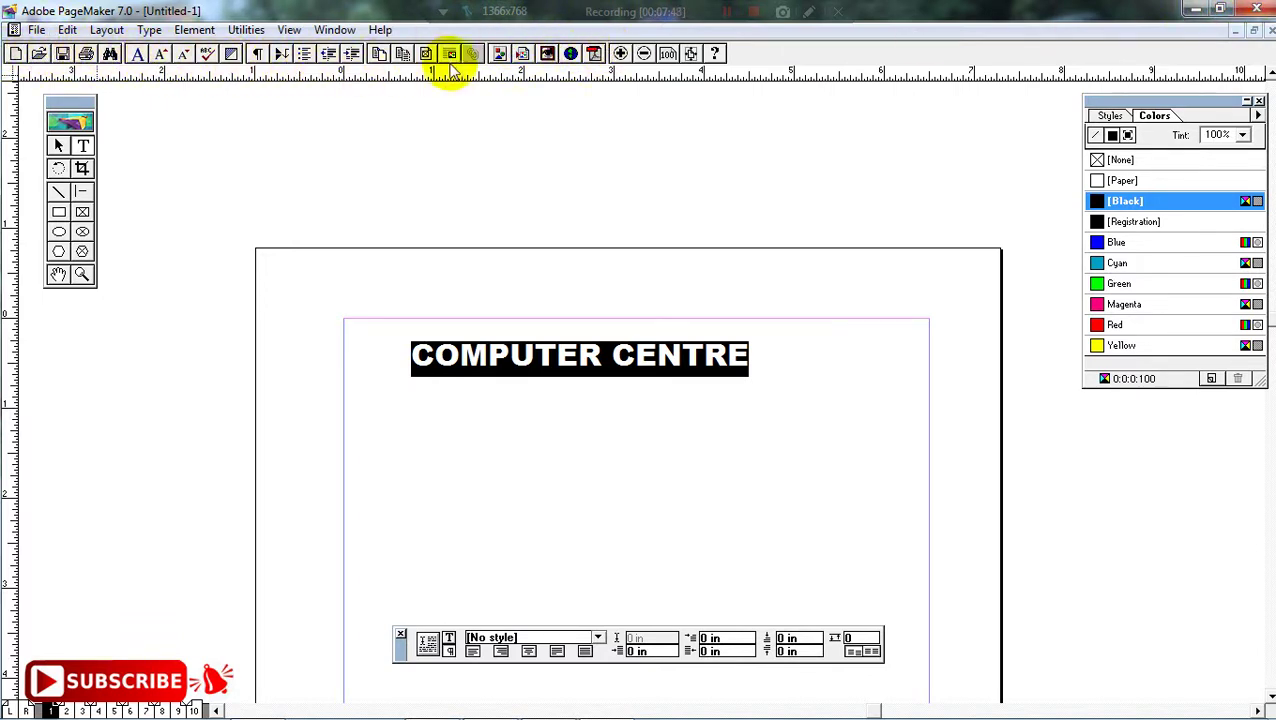
{"action": "left_click", "coordinate": [644, 55]}
{"action": "left_click", "coordinate": [645, 55]}
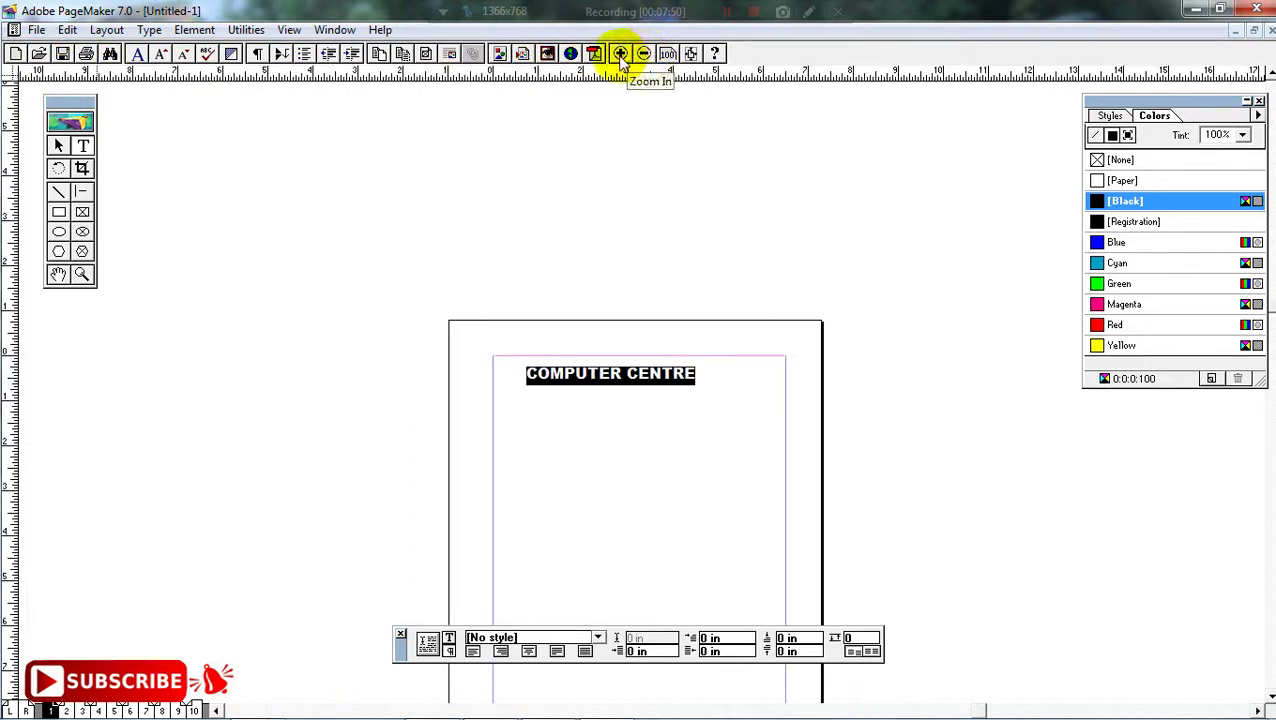
{"action": "left_click", "coordinate": [621, 55]}
{"action": "left_click", "coordinate": [621, 55]}
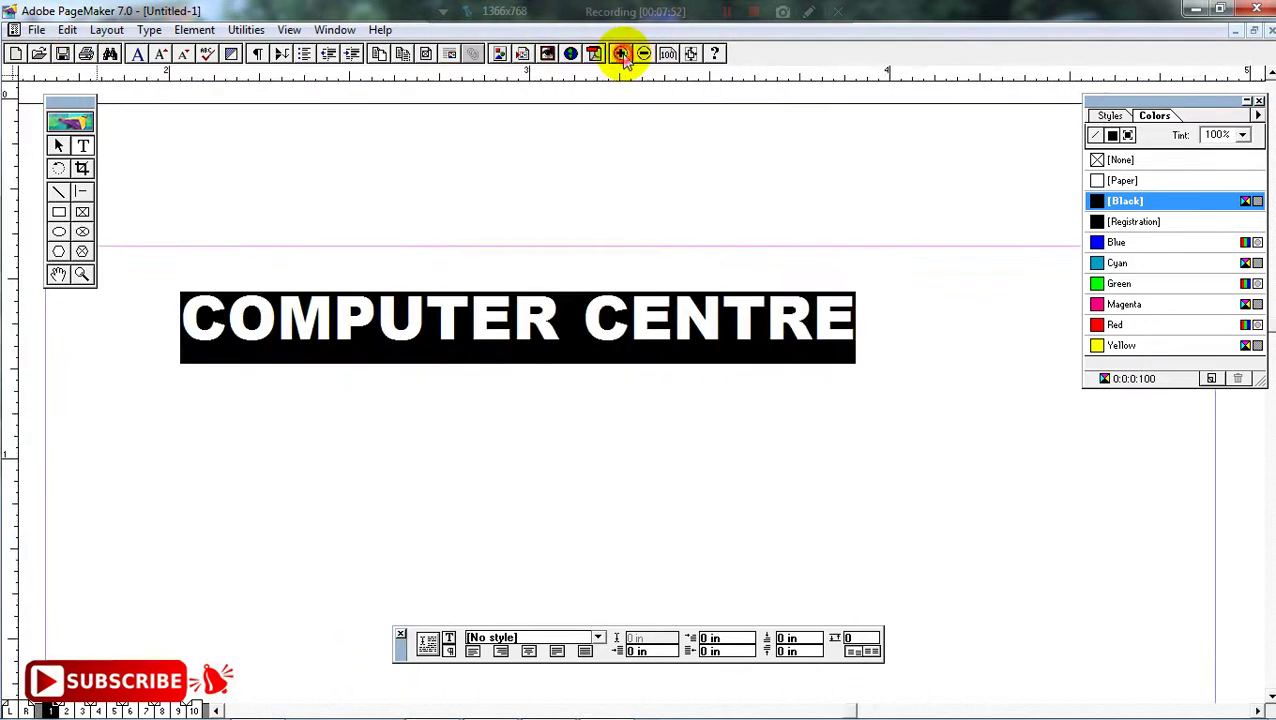
{"action": "left_click", "coordinate": [621, 55]}
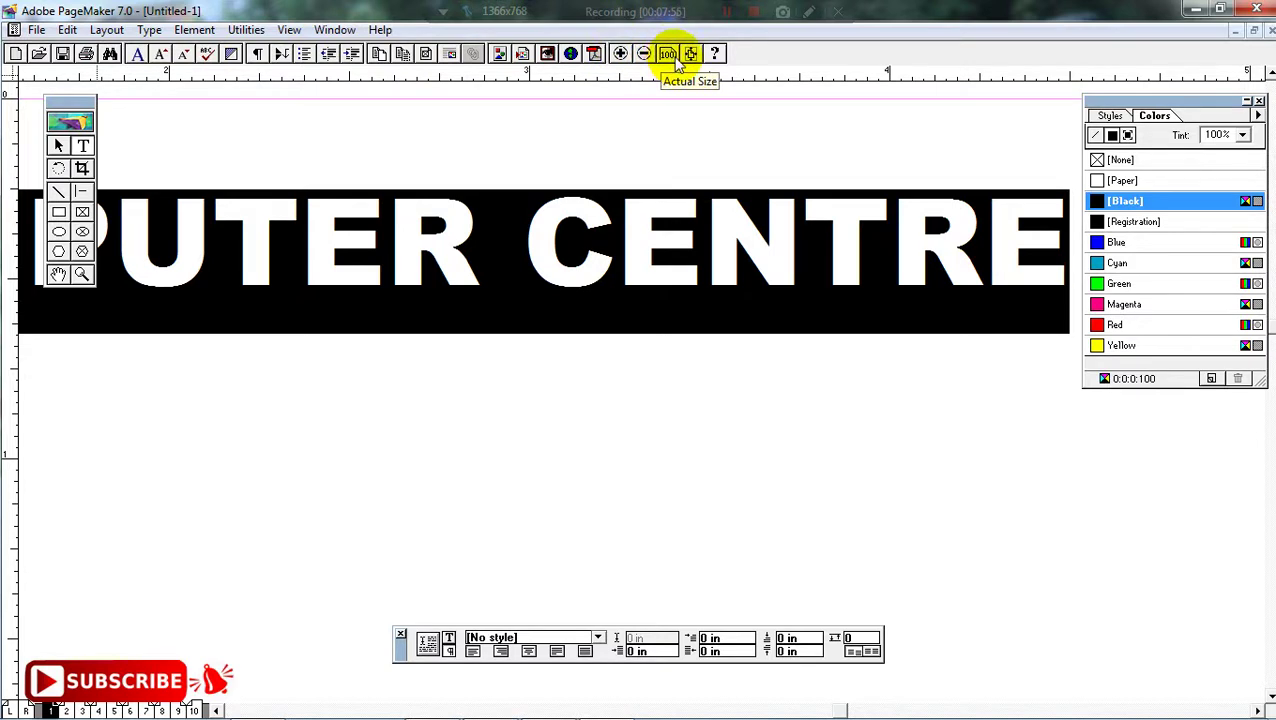
{"action": "left_click", "coordinate": [674, 58]}
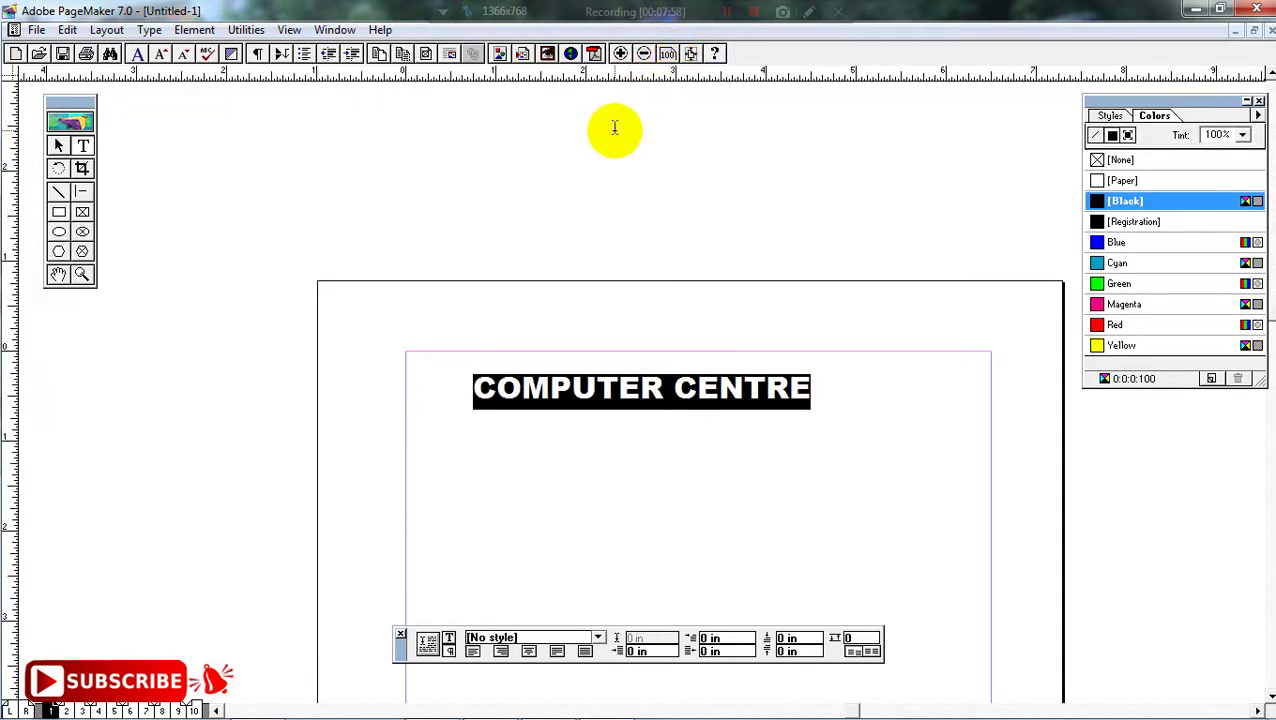
- Shift the COMPUTER CENTRE block slightly right, and rotate it to about -19.17° with the Rotating tool
{"action": "scroll", "coordinate": [600, 250], "scroll_direction": "down", "scroll_amount": 1}
{"action": "key", "text": "Escape"}
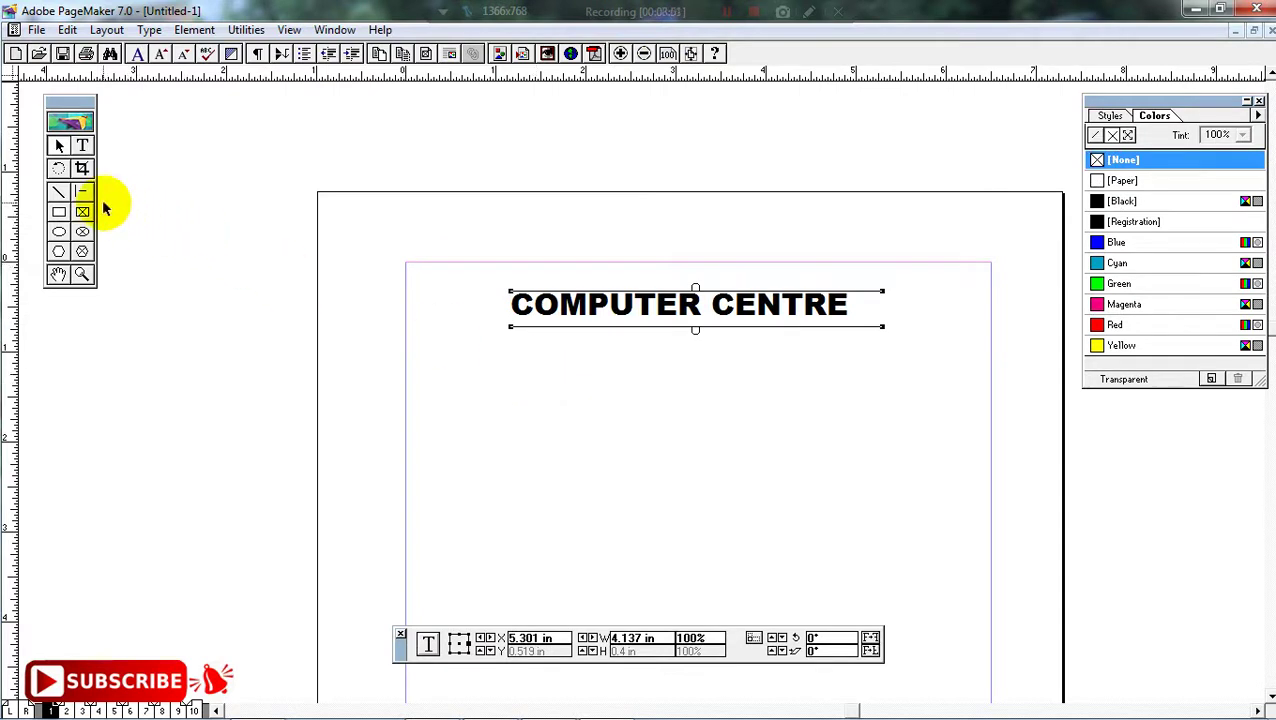
{"action": "left_click", "coordinate": [58, 168]}
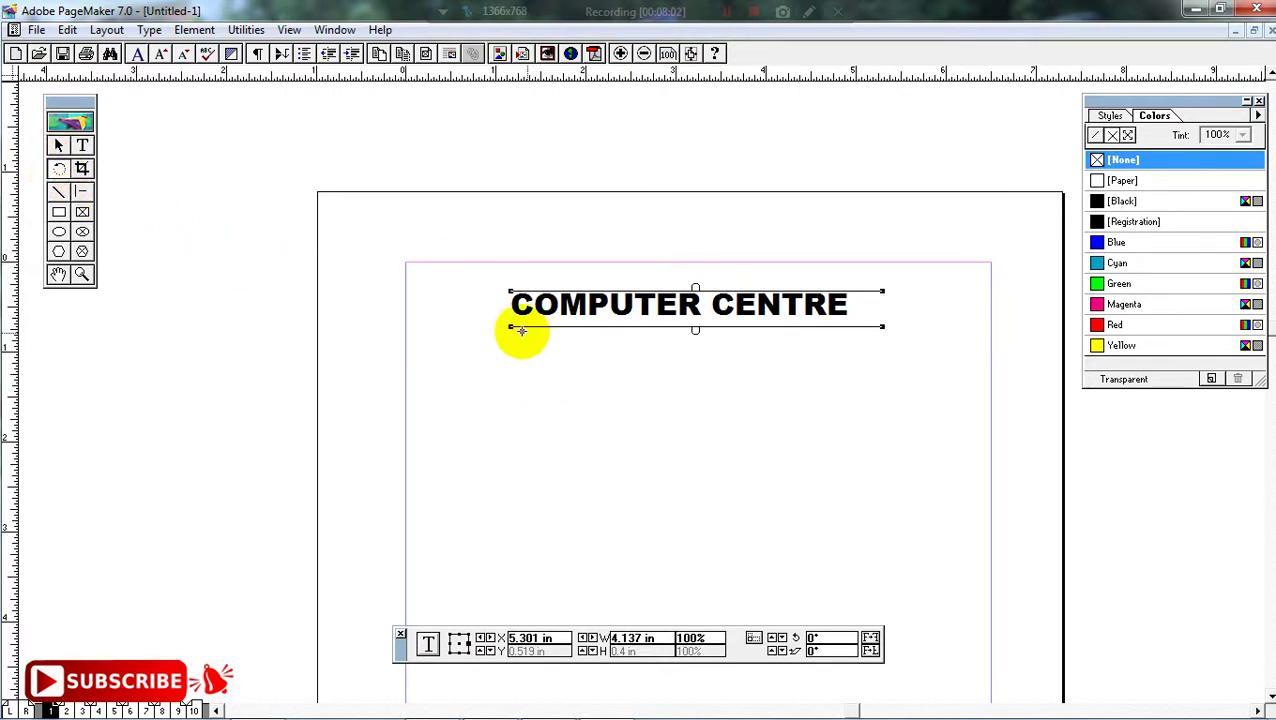
{"action": "left_click_drag", "start_coordinate": [503, 333], "coordinate": [347, 276]}
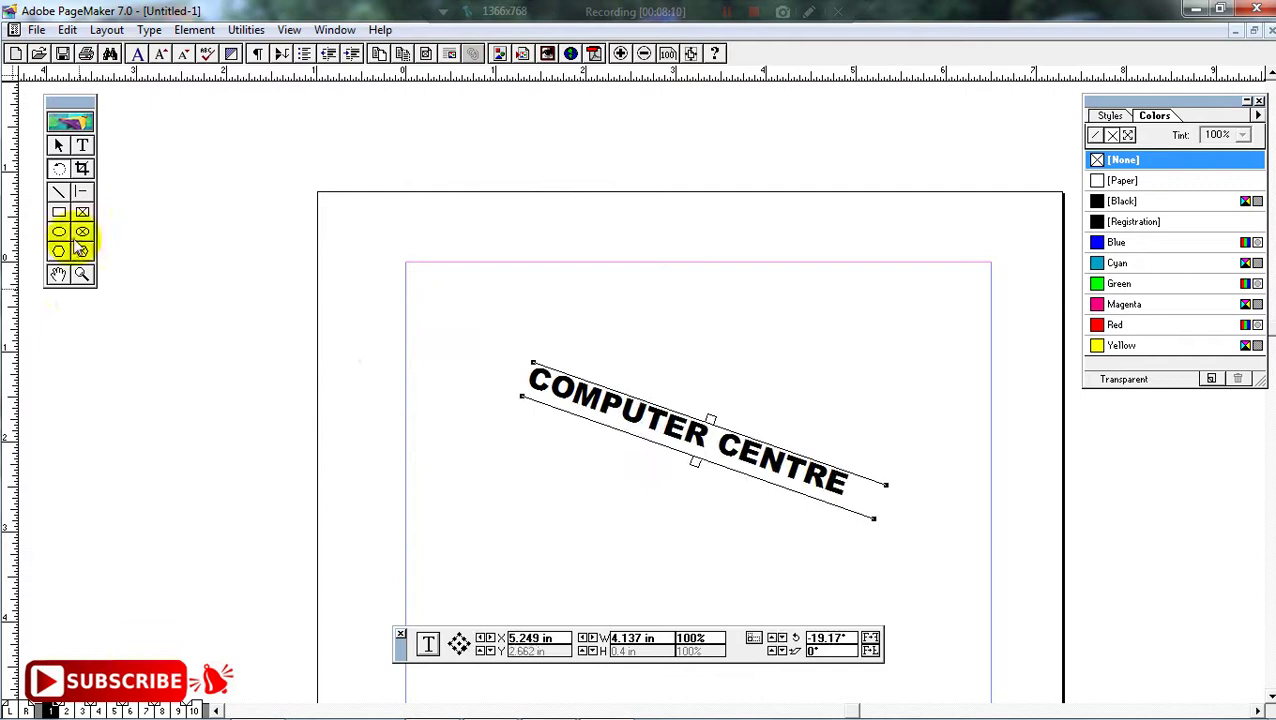
- Draw six straight lines around the rotated text, one horizontal, two vertical and three slanted, and colour the last one red
{"action": "left_click", "coordinate": [82, 168]}
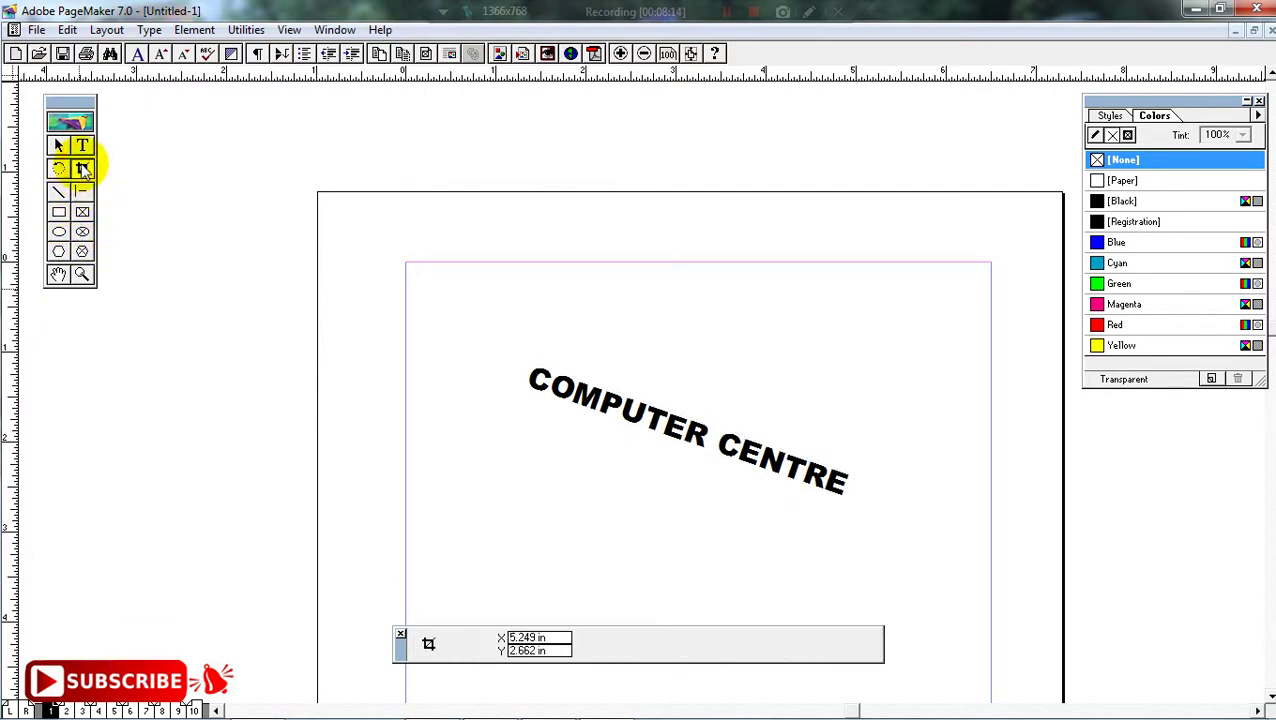
{"action": "left_click", "coordinate": [58, 191]}
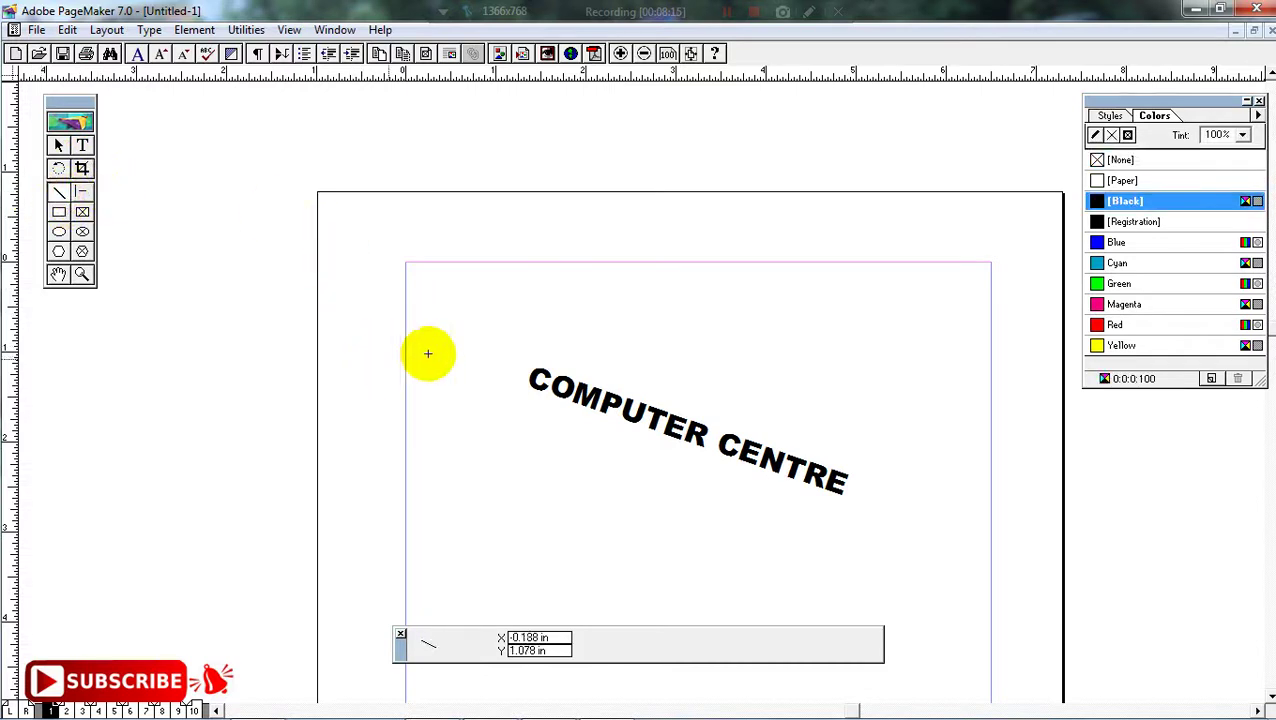
{"action": "left_click_drag", "start_coordinate": [490, 310], "coordinate": [932, 310]}
{"action": "mouse_move", "coordinate": [792, 234]}
{"action": "left_mouse_down"}
{"action": "mouse_move", "coordinate": [803, 393]}
{"action": "mouse_move", "coordinate": [792, 406]}
{"action": "left_mouse_up"}
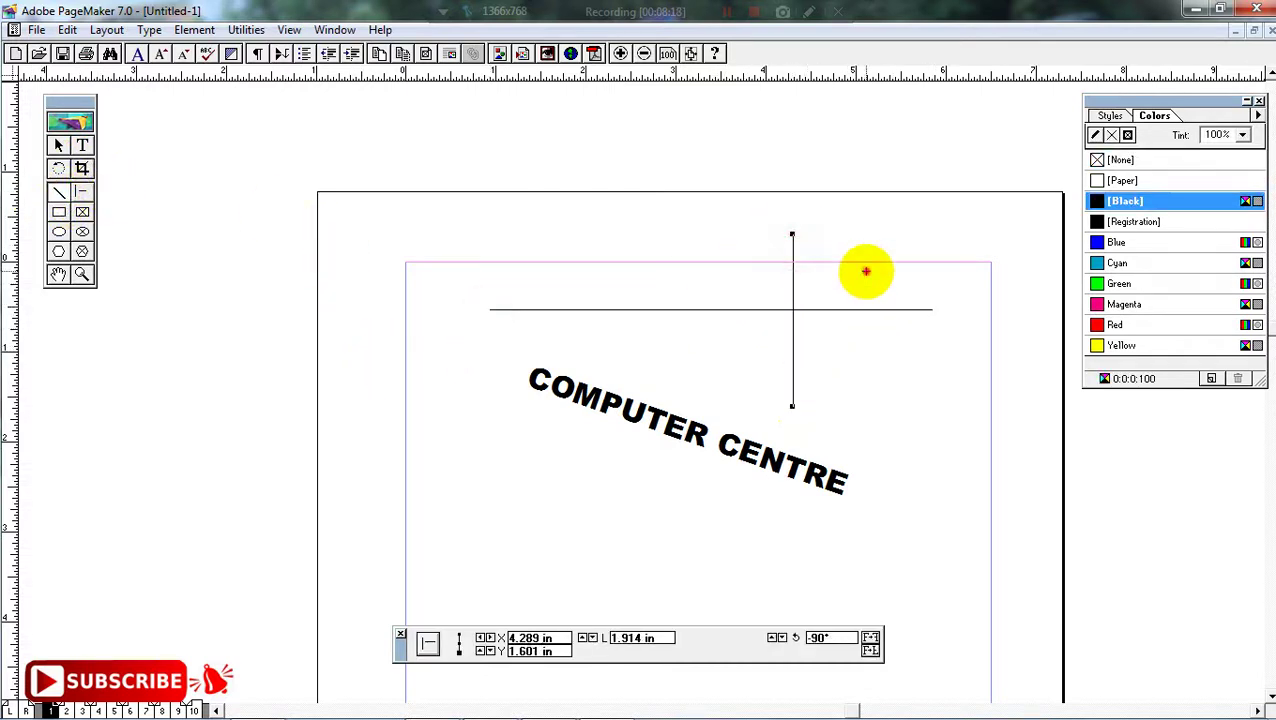
{"action": "left_click_drag", "start_coordinate": [866, 271], "coordinate": [866, 393]}
{"action": "left_click_drag", "start_coordinate": [676, 333], "coordinate": [953, 408]}
{"action": "left_click_drag", "start_coordinate": [834, 350], "coordinate": [990, 352]}
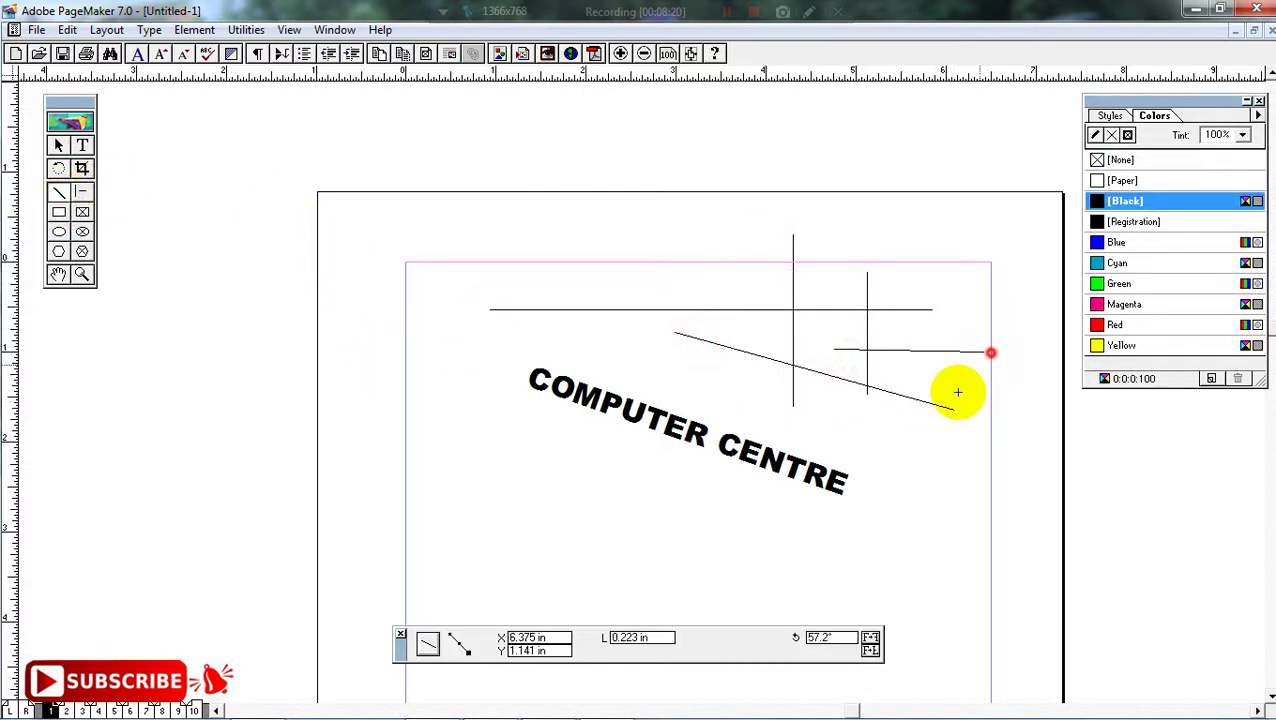
{"action": "left_click_drag", "start_coordinate": [957, 392], "coordinate": [860, 530]}
{"action": "left_click", "coordinate": [1116, 325]}
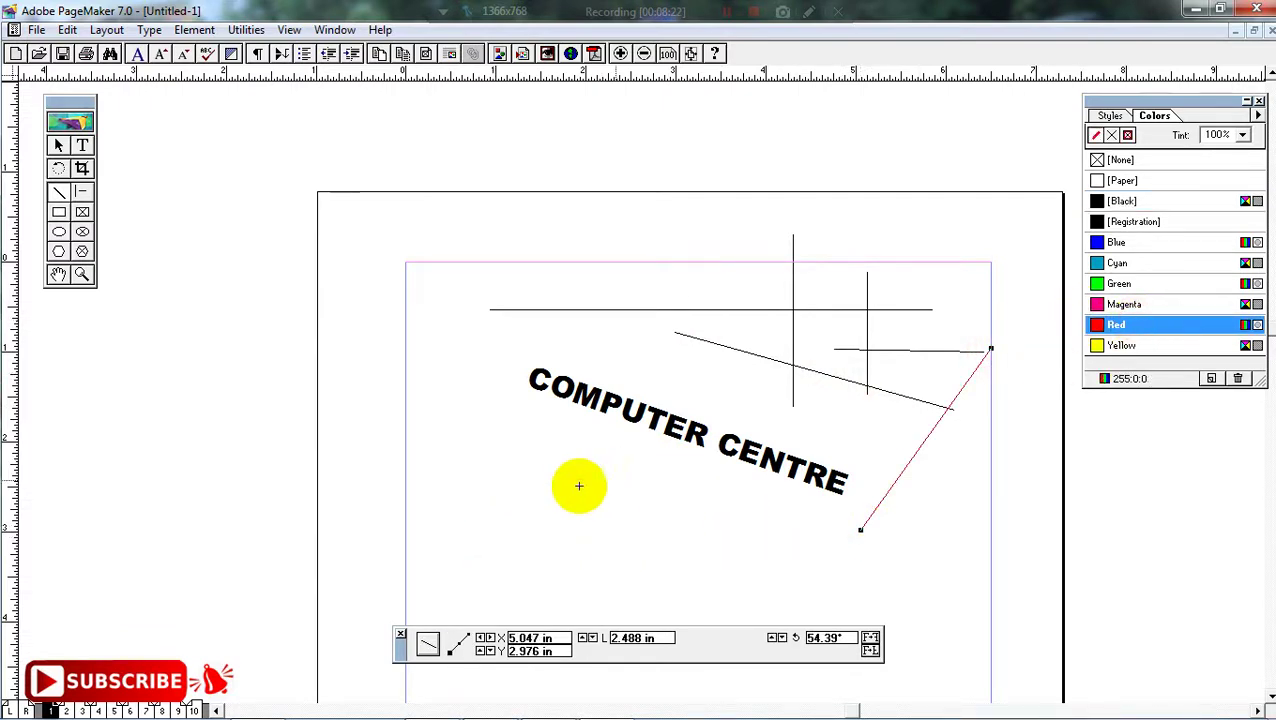
- Draw a nearly horizontal line about 2.96 in long below the rotated COMPUTER CENTRE text, and set its stroke weight to 4pt
{"action": "left_click_drag", "start_coordinate": [470, 530], "coordinate": [738, 542]}
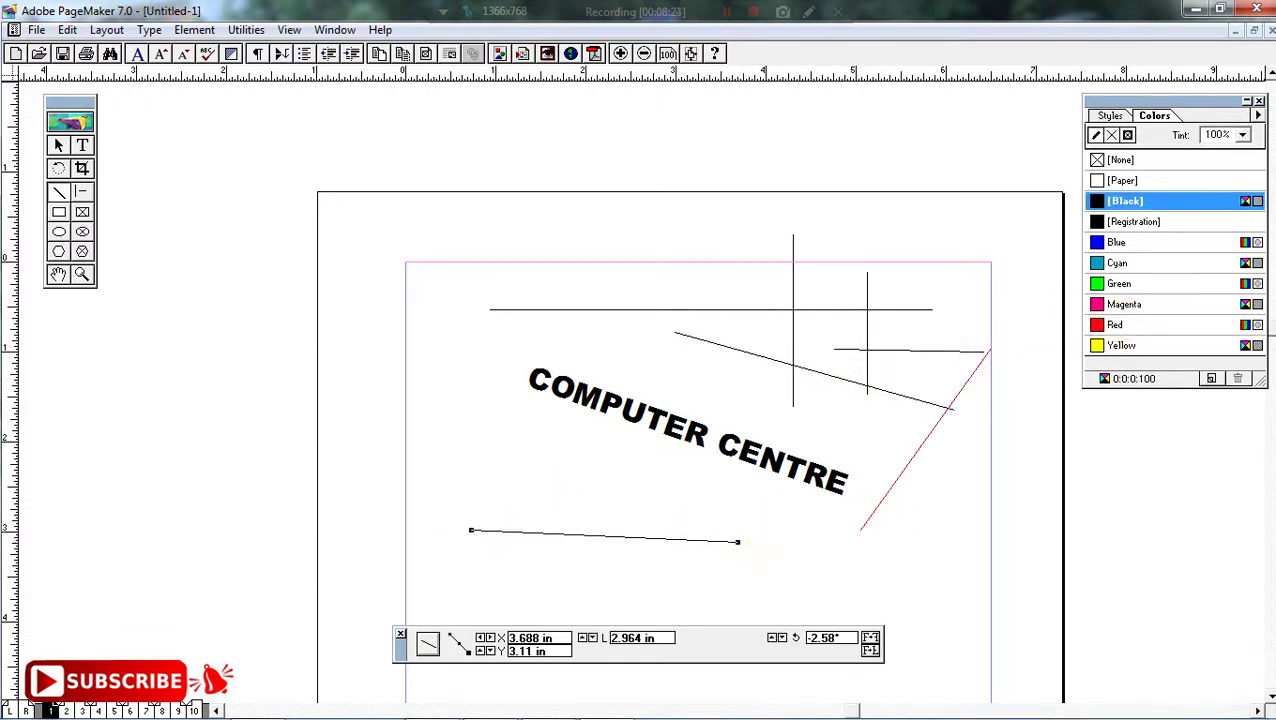
{"action": "scroll", "coordinate": [1259, 683], "scroll_direction": "down", "scroll_amount": 3}
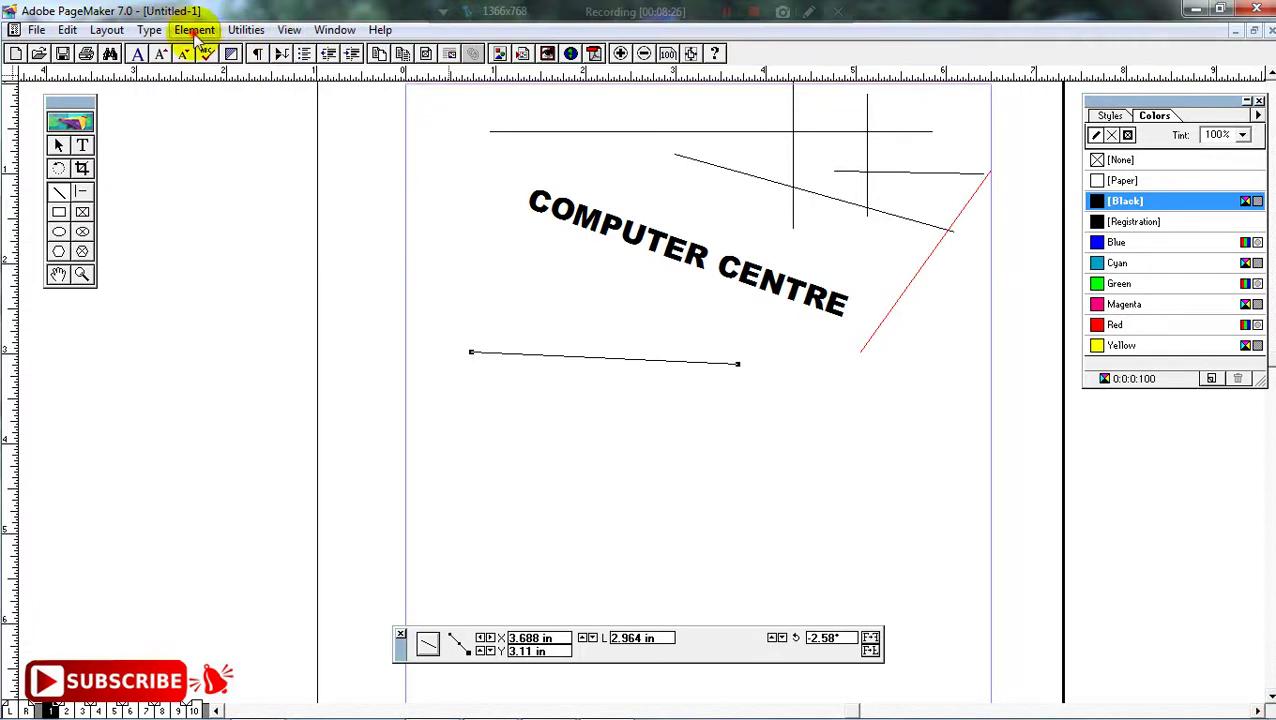
{"action": "left_click", "coordinate": [196, 32]}
{"action": "mouse_move", "coordinate": [242, 71]}
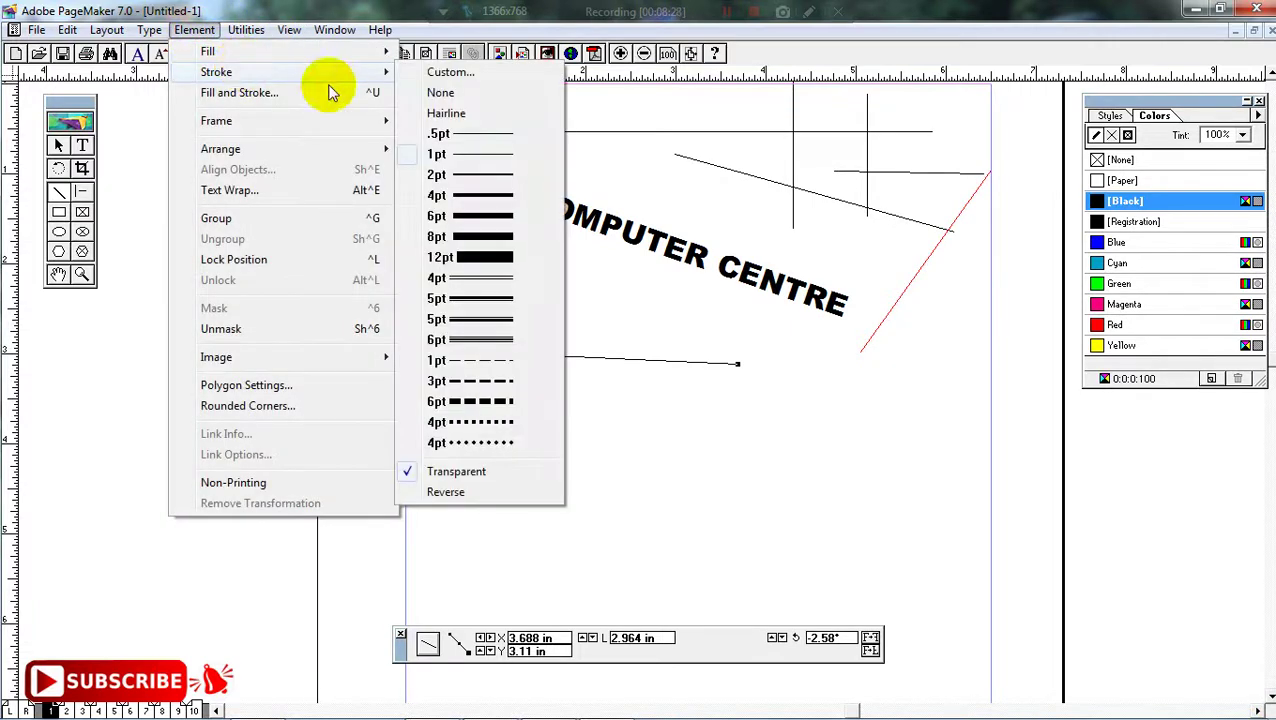
{"action": "left_click", "coordinate": [472, 176]}
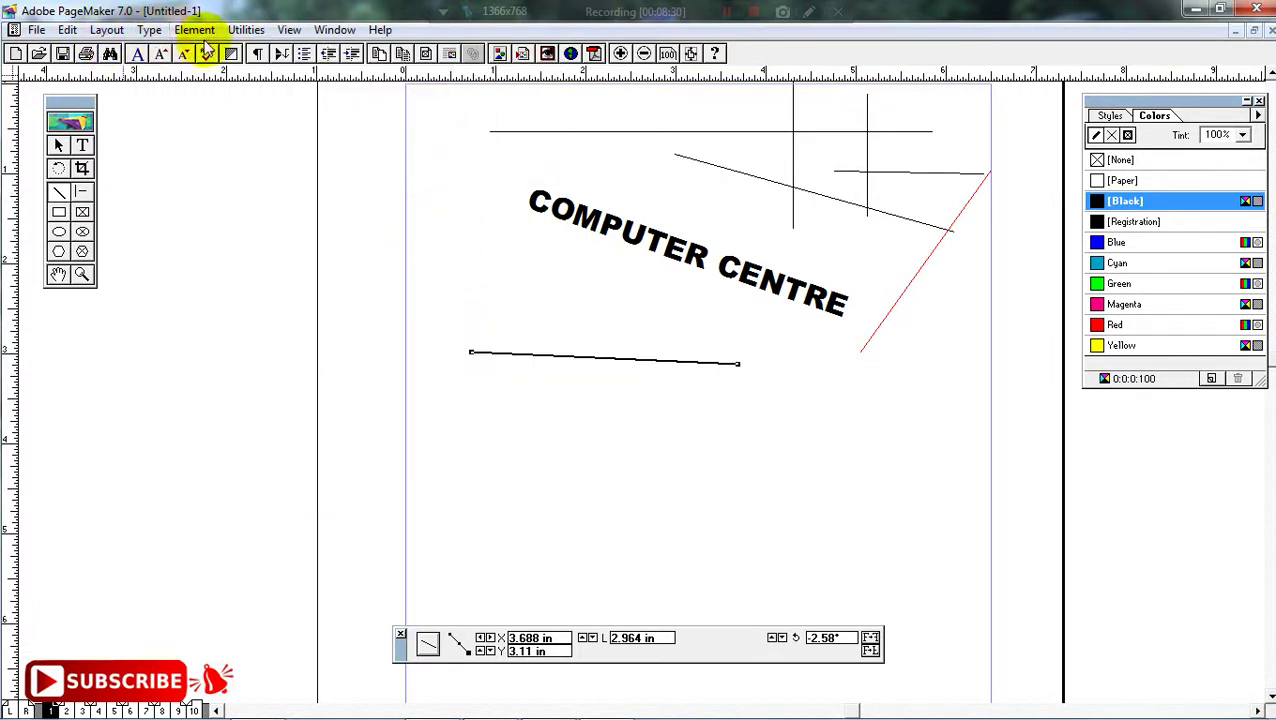
{"action": "left_click", "coordinate": [197, 30]}
{"action": "mouse_move", "coordinate": [240, 71]}
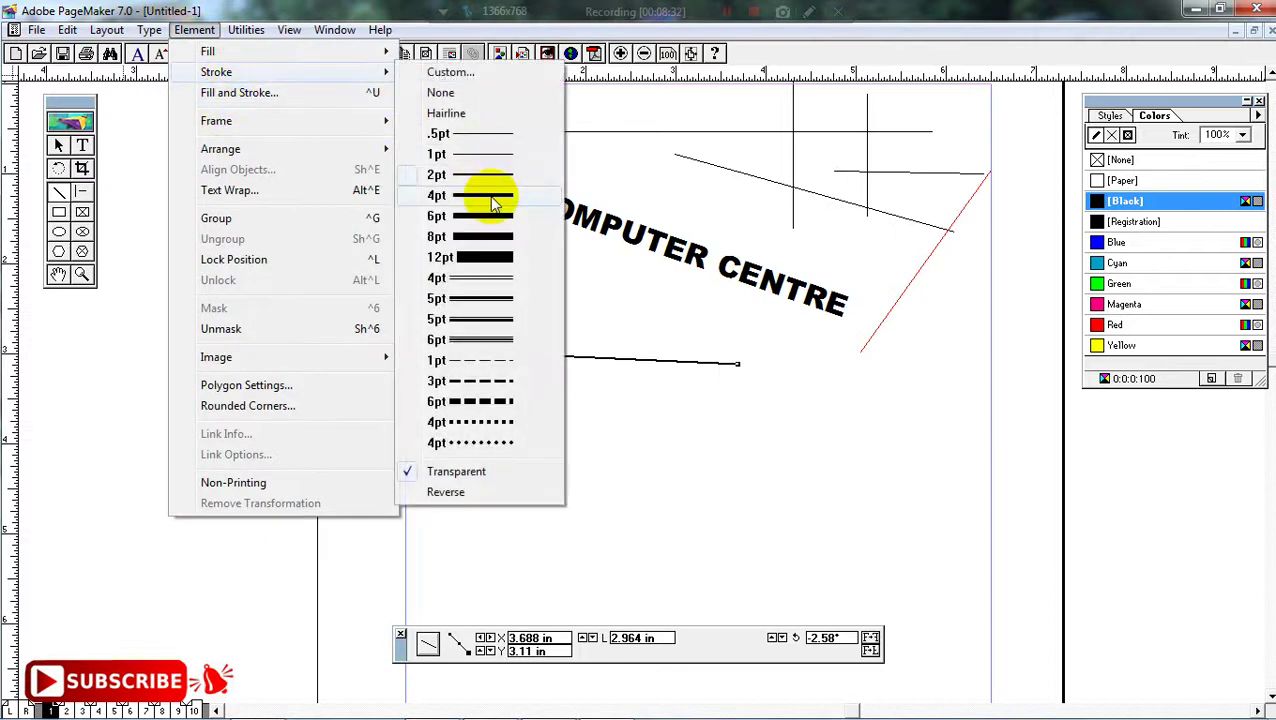
{"action": "left_click", "coordinate": [489, 200]}
- Draw a slanted line about 5.43 in long below the thick one, and add four horizontal and three vertical lines with the Constrained-line tool
{"action": "left_click_drag", "start_coordinate": [455, 418], "coordinate": [940, 489]}
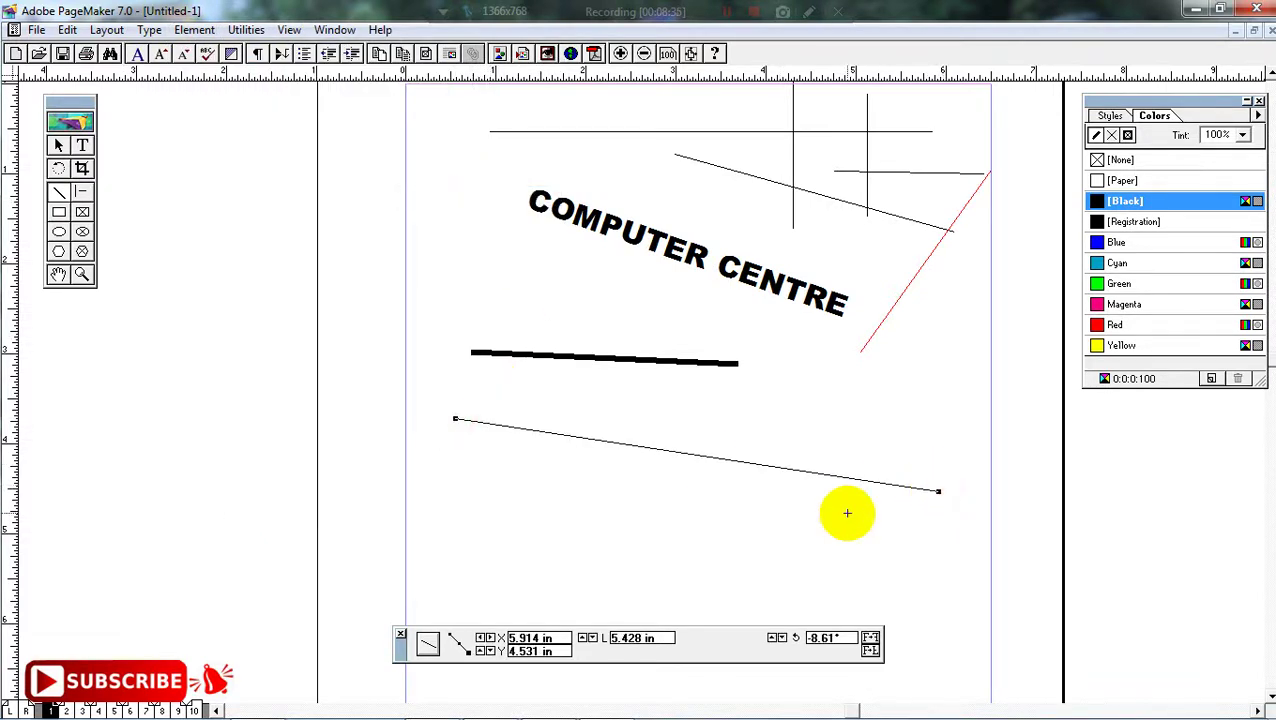
{"action": "left_click", "coordinate": [83, 191]}
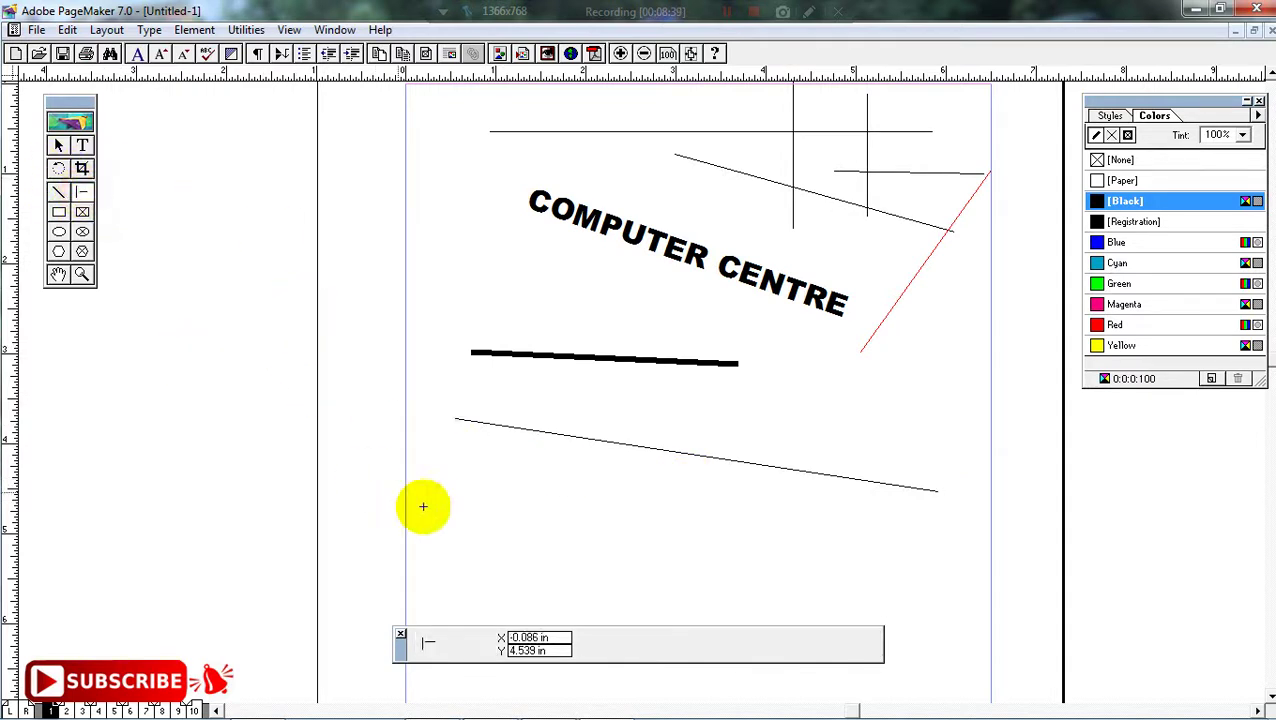
{"action": "left_click_drag", "start_coordinate": [341, 505], "coordinate": [995, 505]}
{"action": "left_click_drag", "start_coordinate": [187, 195], "coordinate": [216, 429]}
{"action": "left_click_drag", "start_coordinate": [294, 225], "coordinate": [296, 490]}
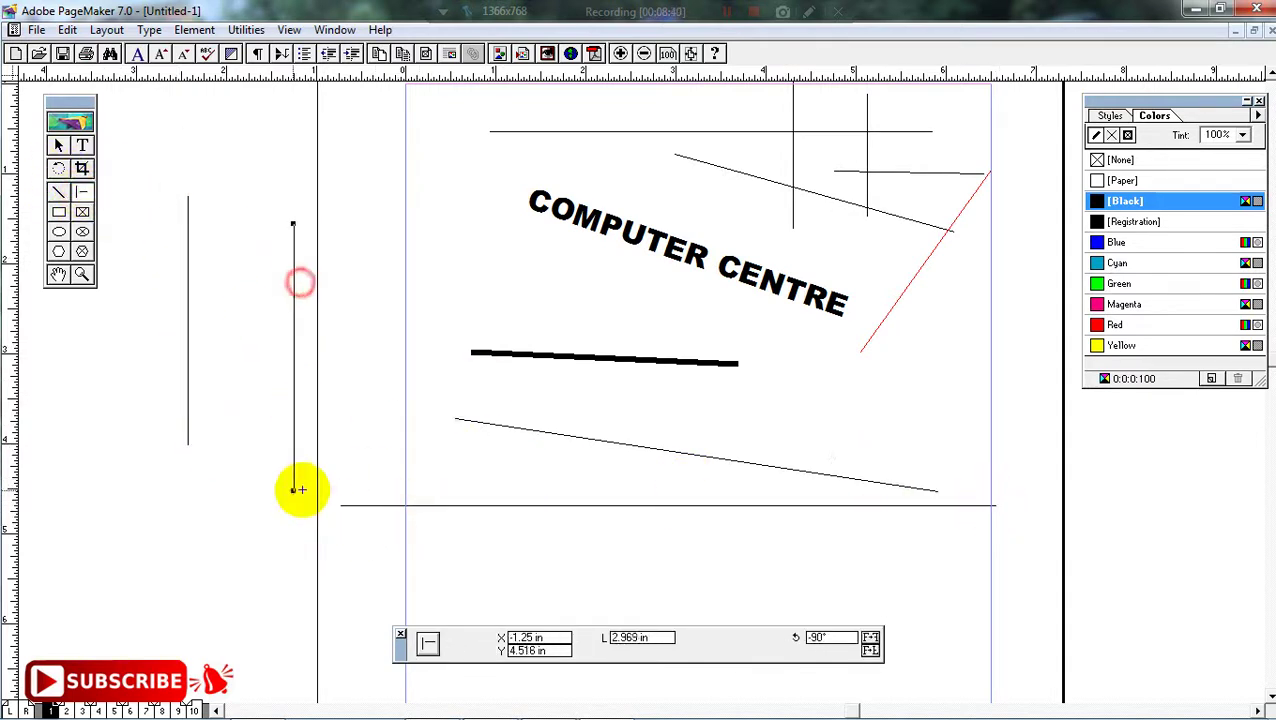
{"action": "left_click_drag", "start_coordinate": [151, 283], "coordinate": [507, 399]}
{"action": "left_click_drag", "start_coordinate": [390, 183], "coordinate": [262, 436]}
{"action": "left_click_drag", "start_coordinate": [196, 368], "coordinate": [975, 421]}
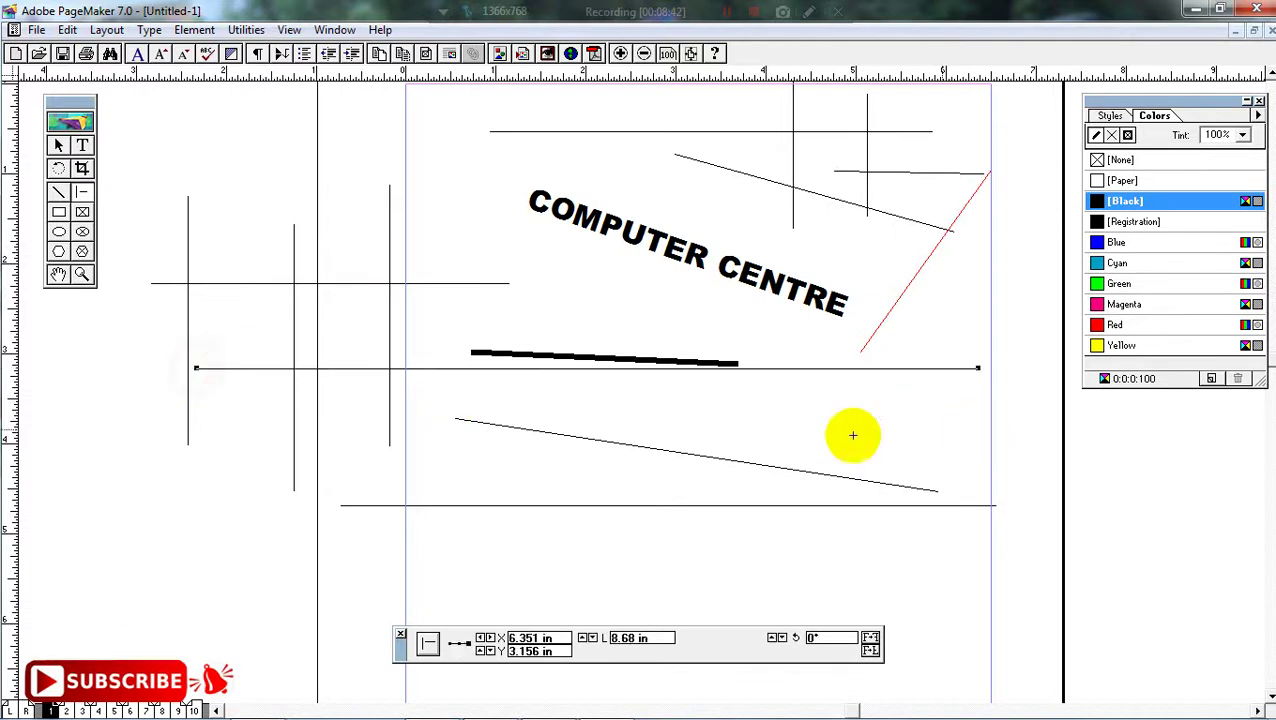
{"action": "left_click_drag", "start_coordinate": [431, 435], "coordinate": [1093, 437]}
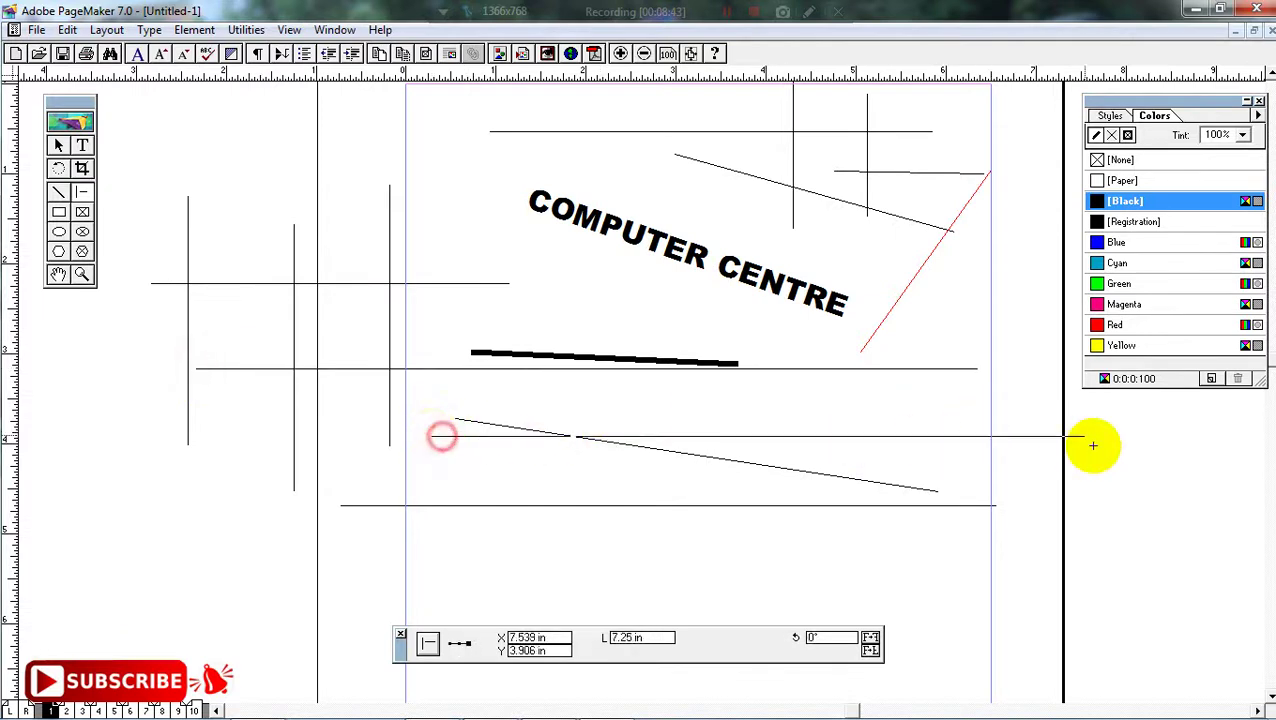
- On the page 4-5 spread, draw two rectangles on the left page and two squares of about 3.2 in and 1.8 in towards the right
{"action": "left_click", "coordinate": [59, 213]}
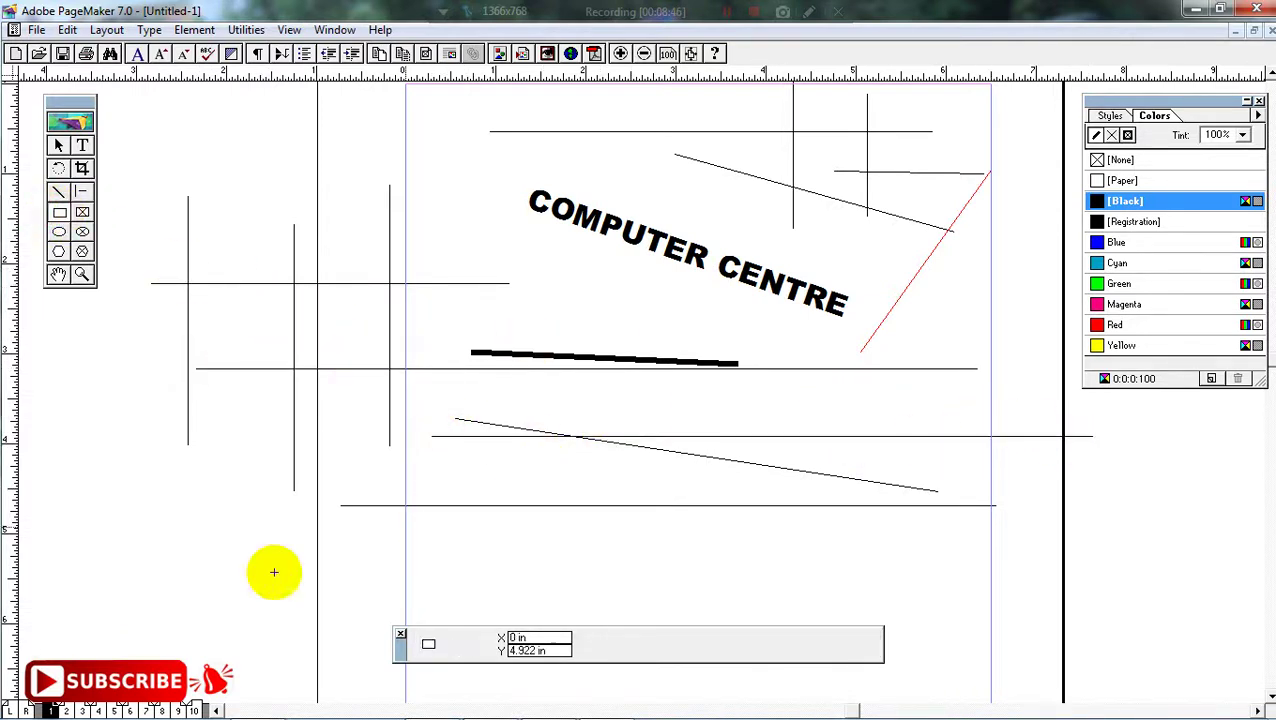
{"action": "left_click", "coordinate": [100, 711]}
{"action": "left_click_drag", "start_coordinate": [284, 206], "coordinate": [520, 300]}
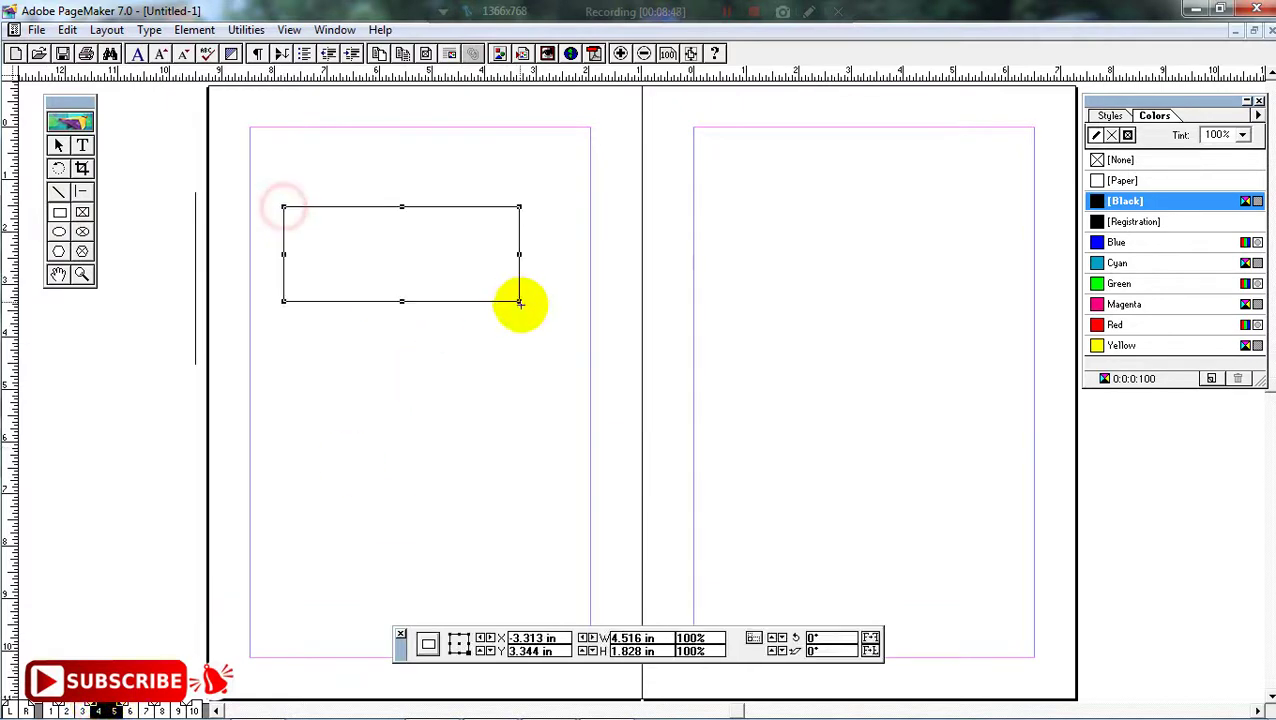
{"action": "left_click_drag", "start_coordinate": [324, 343], "coordinate": [531, 482]}
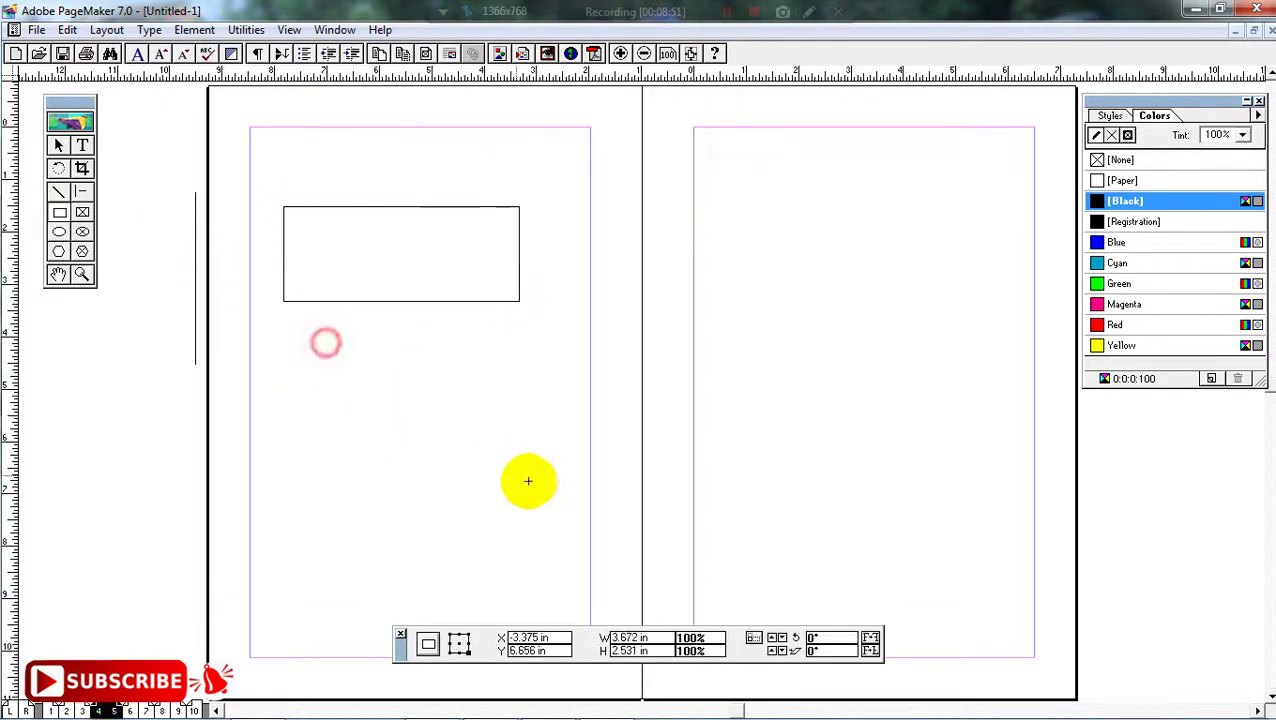
{"action": "left_click_drag", "start_coordinate": [653, 226], "coordinate": [822, 394]}
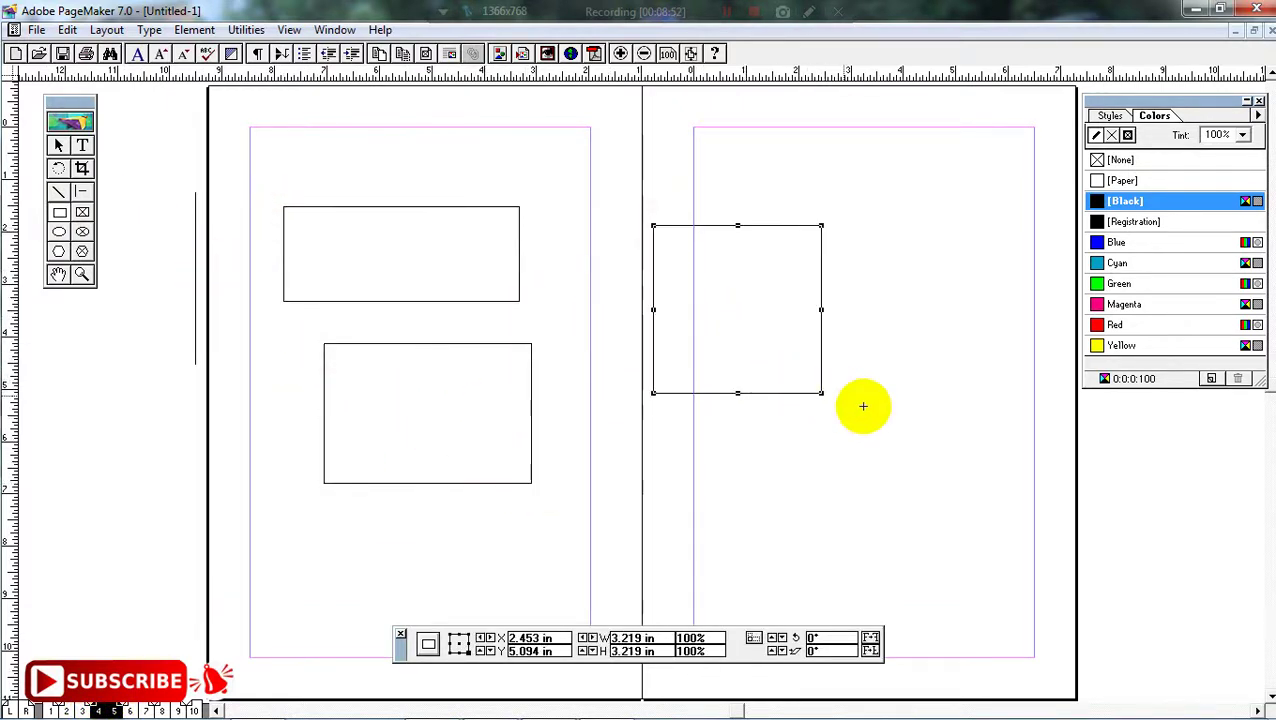
{"action": "left_click_drag", "start_coordinate": [877, 202], "coordinate": [973, 360]}
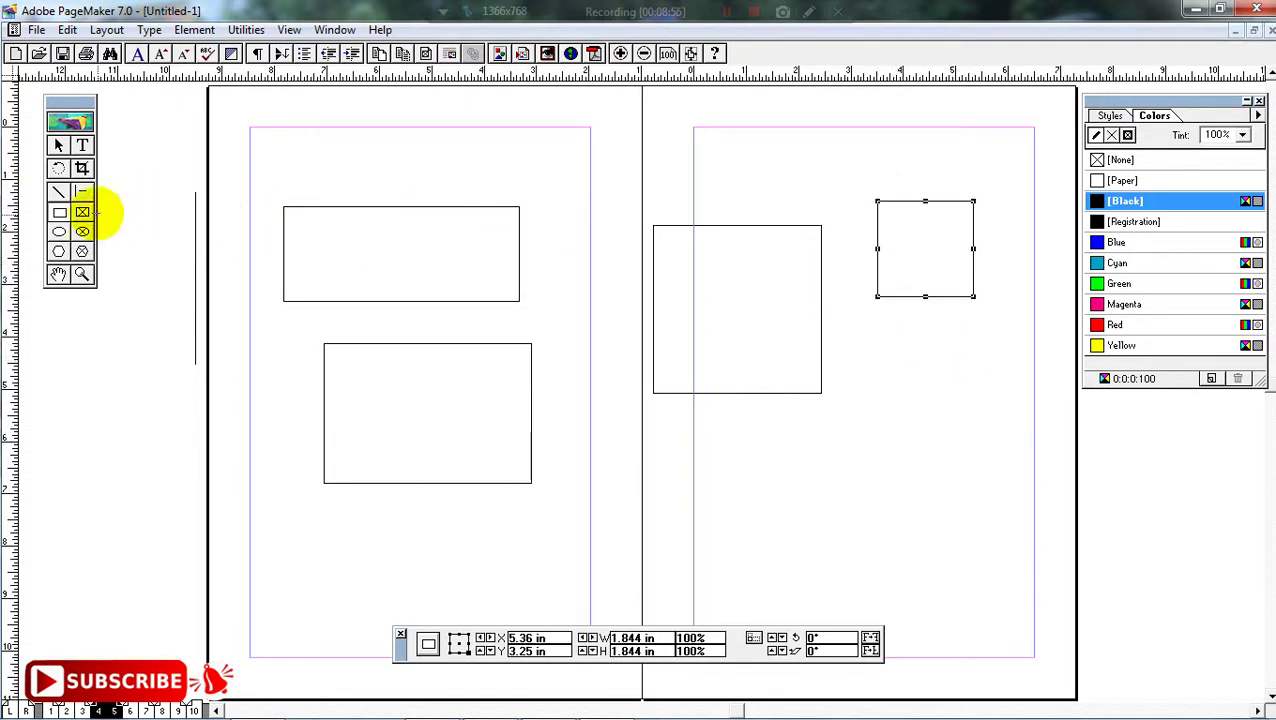
- Draw a circle and an oval on the right page below the squares, and a hexagon about 2.5 by 2.3 in overlapping the upper-left rectangle
{"action": "left_click", "coordinate": [59, 231]}
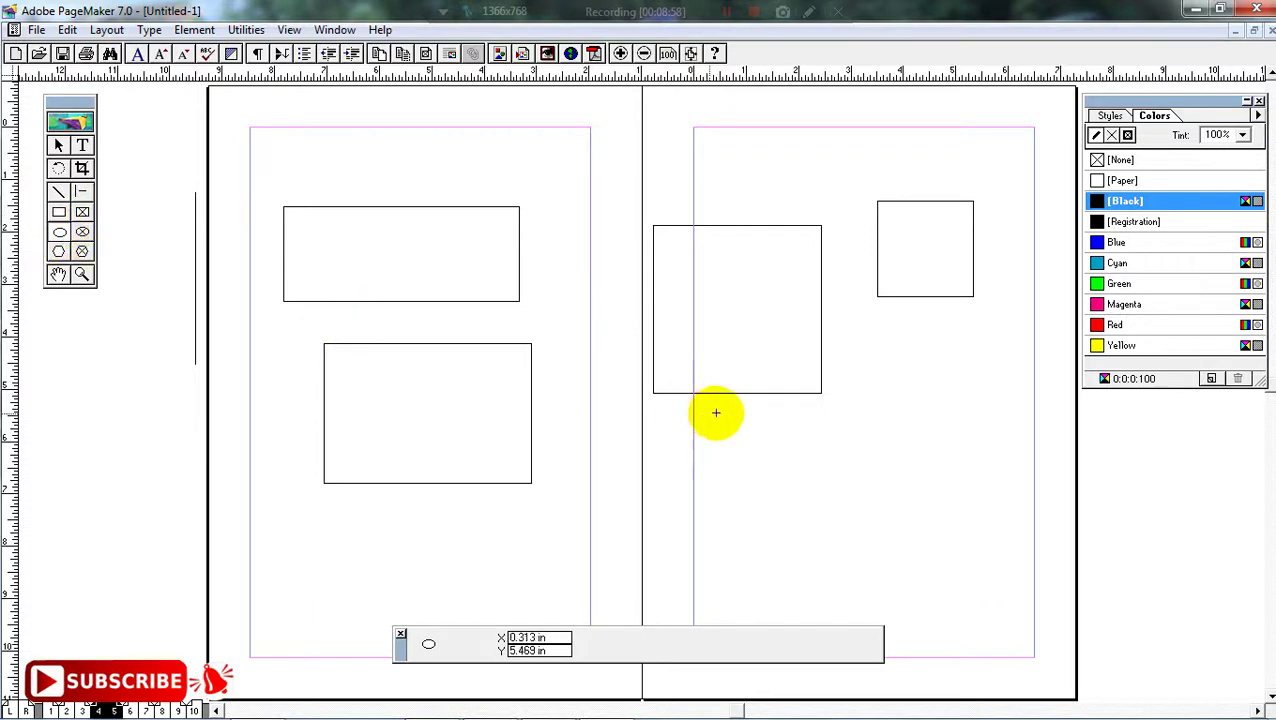
{"action": "mouse_move", "coordinate": [852, 363]}
{"action": "left_mouse_down"}
{"action": "mouse_move", "coordinate": [968, 504]}
{"action": "mouse_move", "coordinate": [987, 496]}
{"action": "left_mouse_up"}
{"action": "left_click_drag", "start_coordinate": [726, 421], "coordinate": [862, 533]}
{"action": "left_click", "coordinate": [59, 251]}
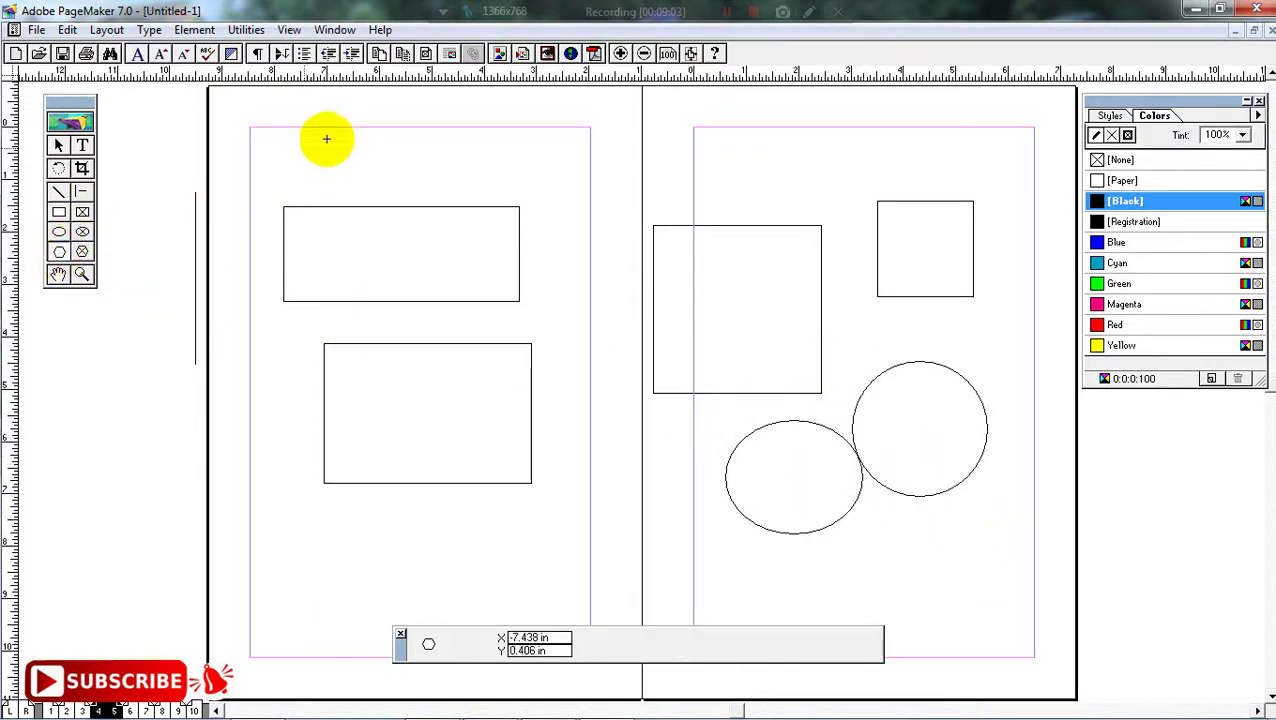
{"action": "mouse_move", "coordinate": [464, 212]}
{"action": "left_mouse_down"}
{"action": "mouse_move", "coordinate": [456, 242]}
{"action": "mouse_move", "coordinate": [472, 252]}
{"action": "left_mouse_up"}
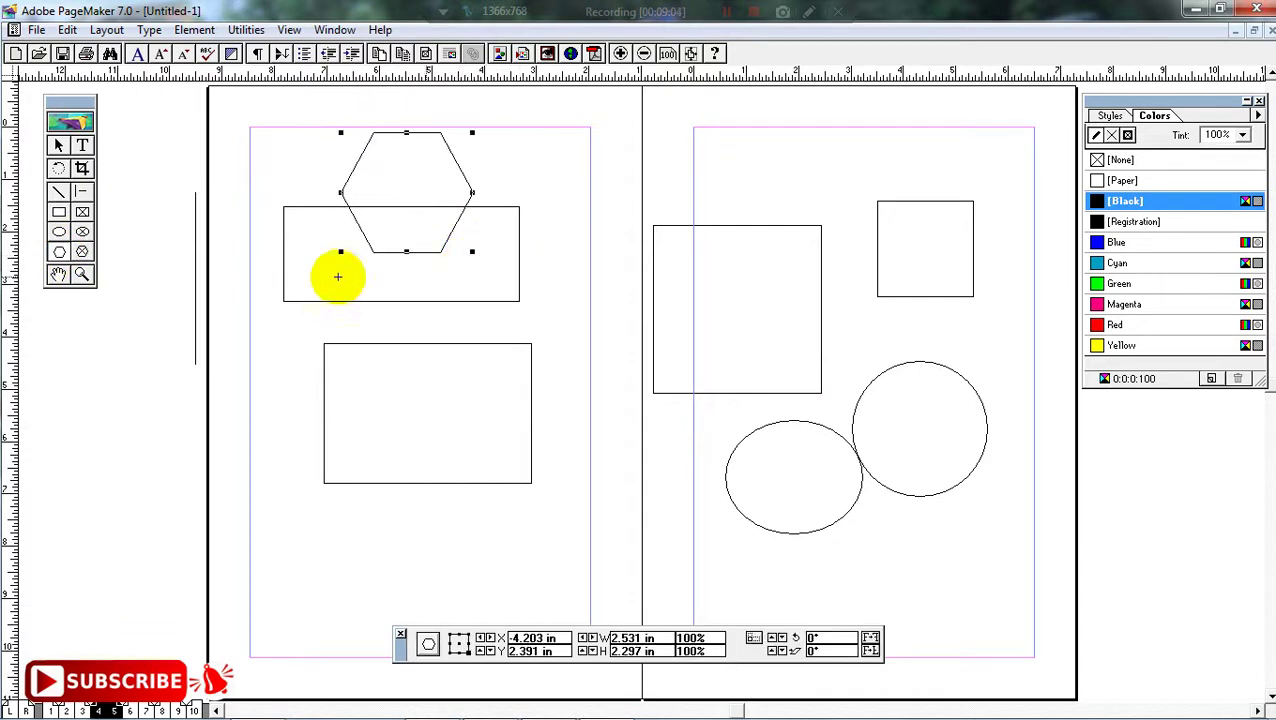
- Set the polygon to 13 sides with a 52% star inset, and draw a star about 1.8 by 1.9 in above the large square
{"action": "double_click", "coordinate": [59, 251]}
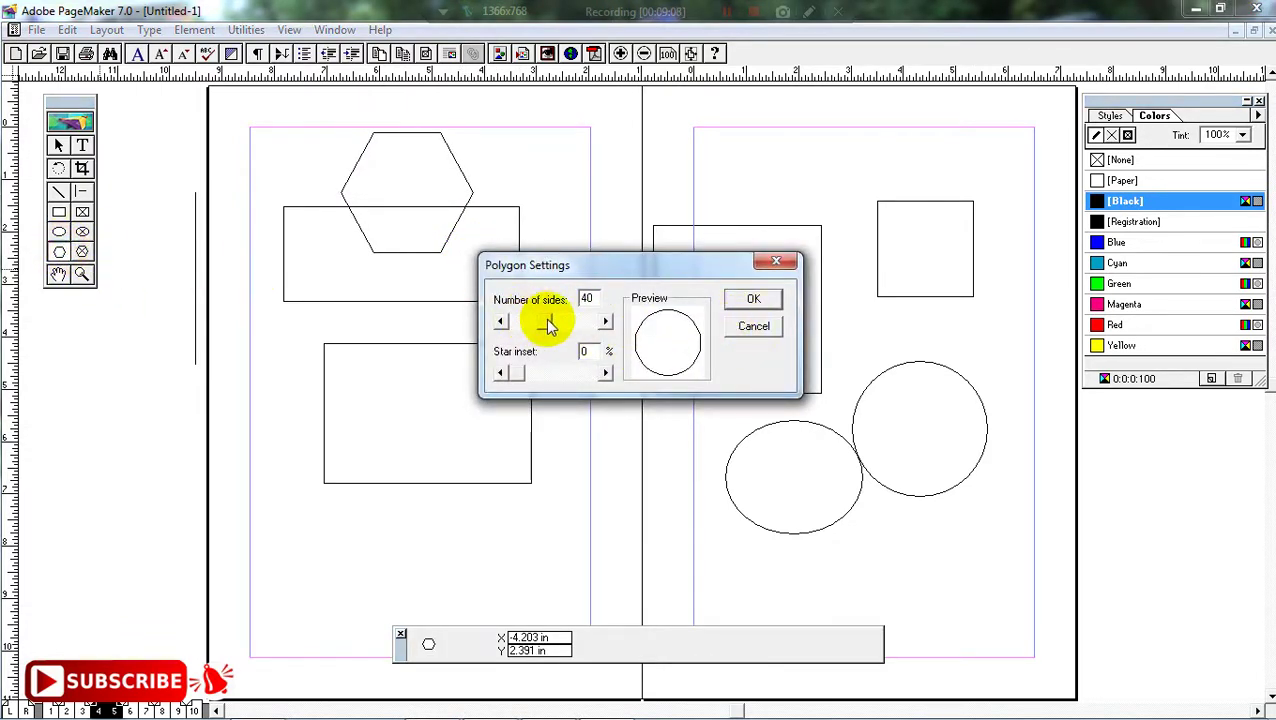
{"action": "left_click_drag", "start_coordinate": [548, 322], "coordinate": [551, 322]}
{"action": "left_click_drag", "start_coordinate": [513, 372], "coordinate": [560, 380]}
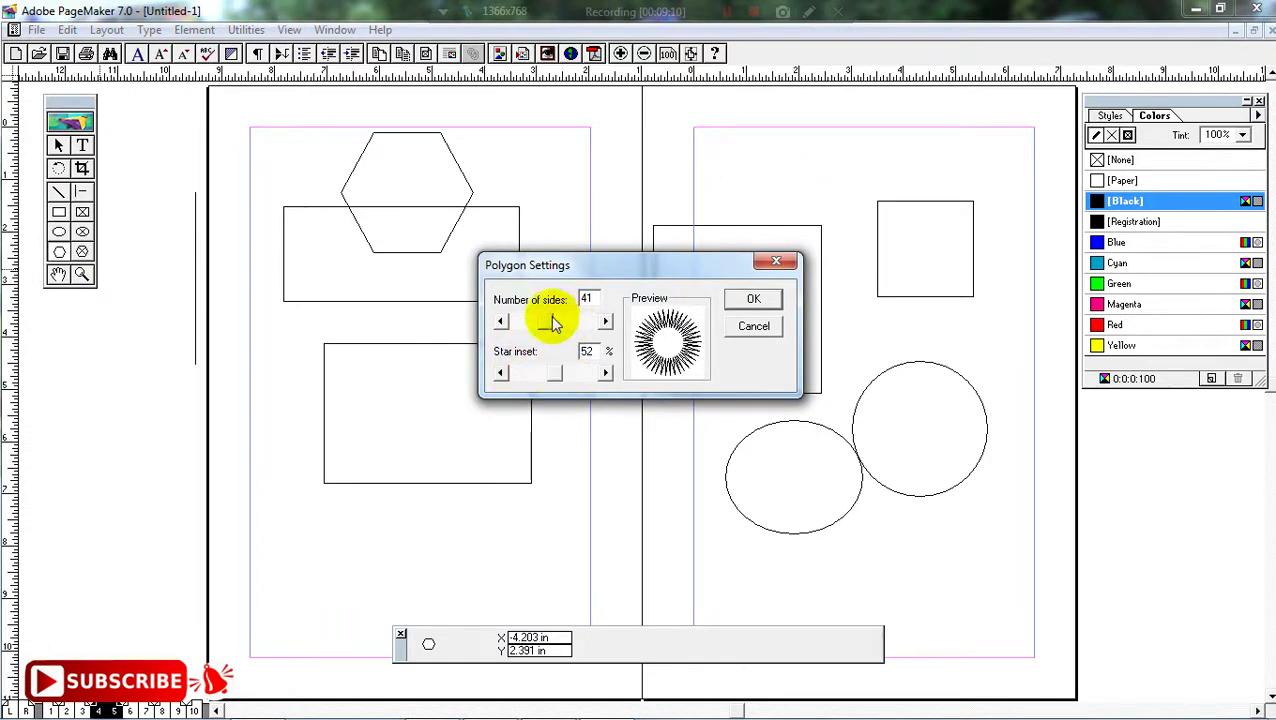
{"action": "left_click_drag", "start_coordinate": [547, 322], "coordinate": [522, 330]}
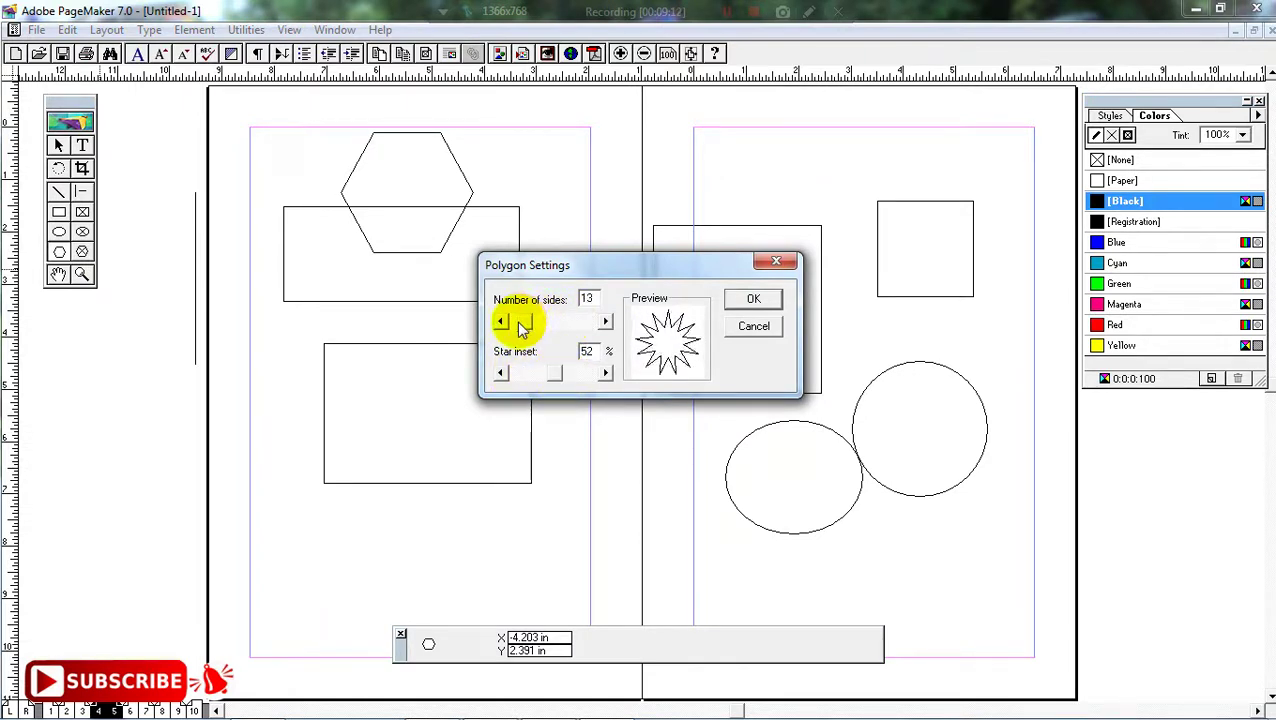
{"action": "left_click", "coordinate": [756, 298]}
{"action": "mouse_move", "coordinate": [745, 132]}
{"action": "left_mouse_down"}
{"action": "mouse_move", "coordinate": [763, 176]}
{"action": "mouse_move", "coordinate": [838, 231]}
{"action": "left_mouse_up"}
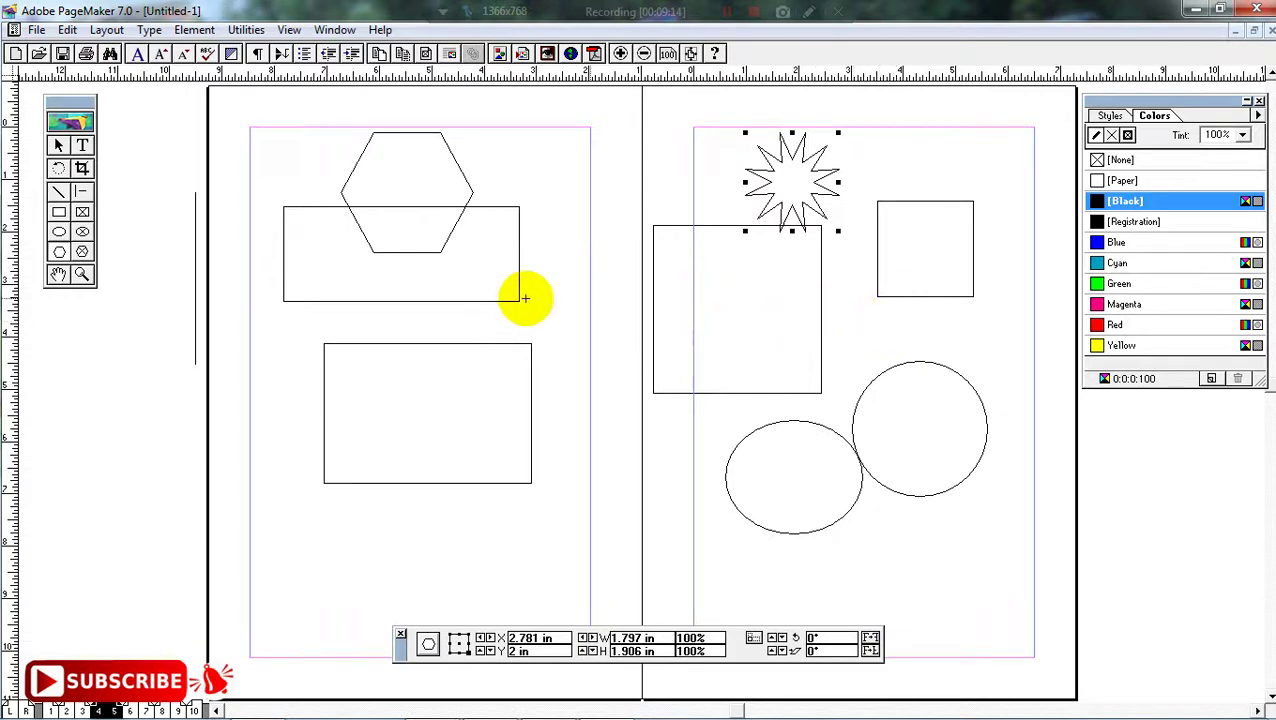
- Practise panning the spread with the Hand tool and magnifying the area around the shapes with the Zoom tool
{"action": "left_click", "coordinate": [58, 274]}
{"action": "left_click_drag", "start_coordinate": [660, 380], "coordinate": [669, 416]}
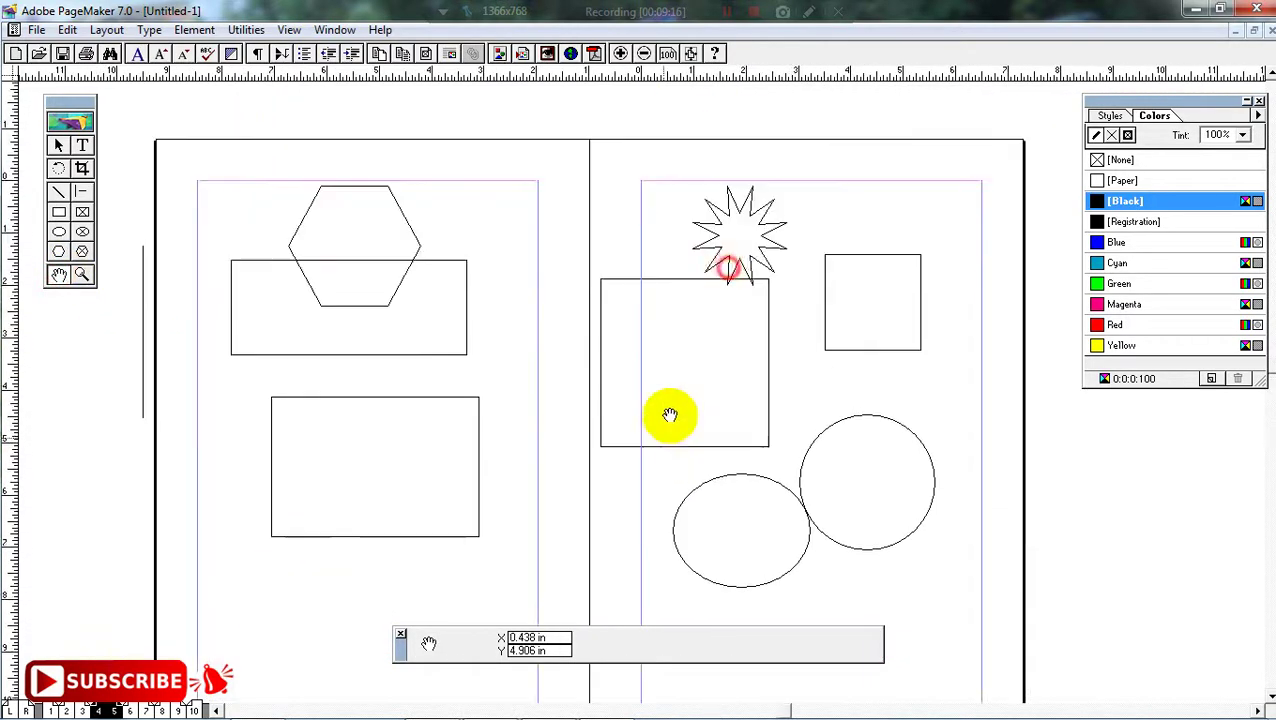
{"action": "left_click_drag", "start_coordinate": [649, 350], "coordinate": [705, 358]}
{"action": "left_click", "coordinate": [82, 274]}
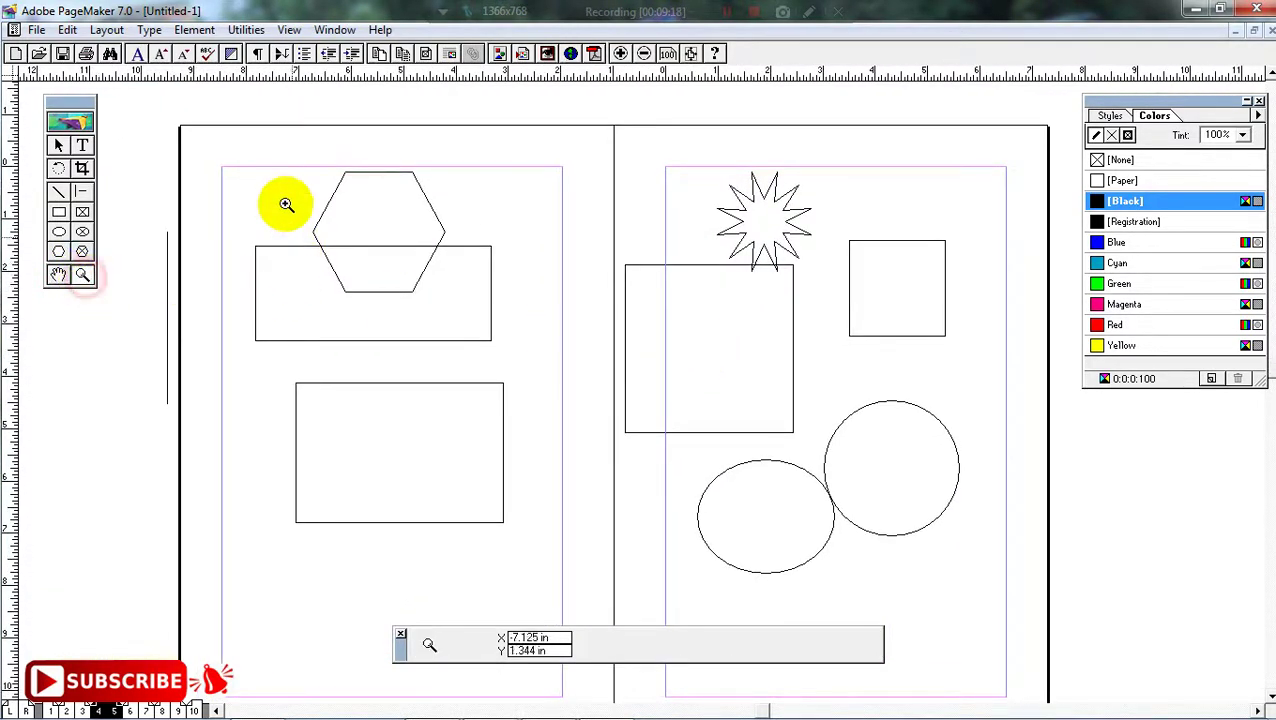
{"action": "left_click_drag", "start_coordinate": [201, 121], "coordinate": [1031, 604]}
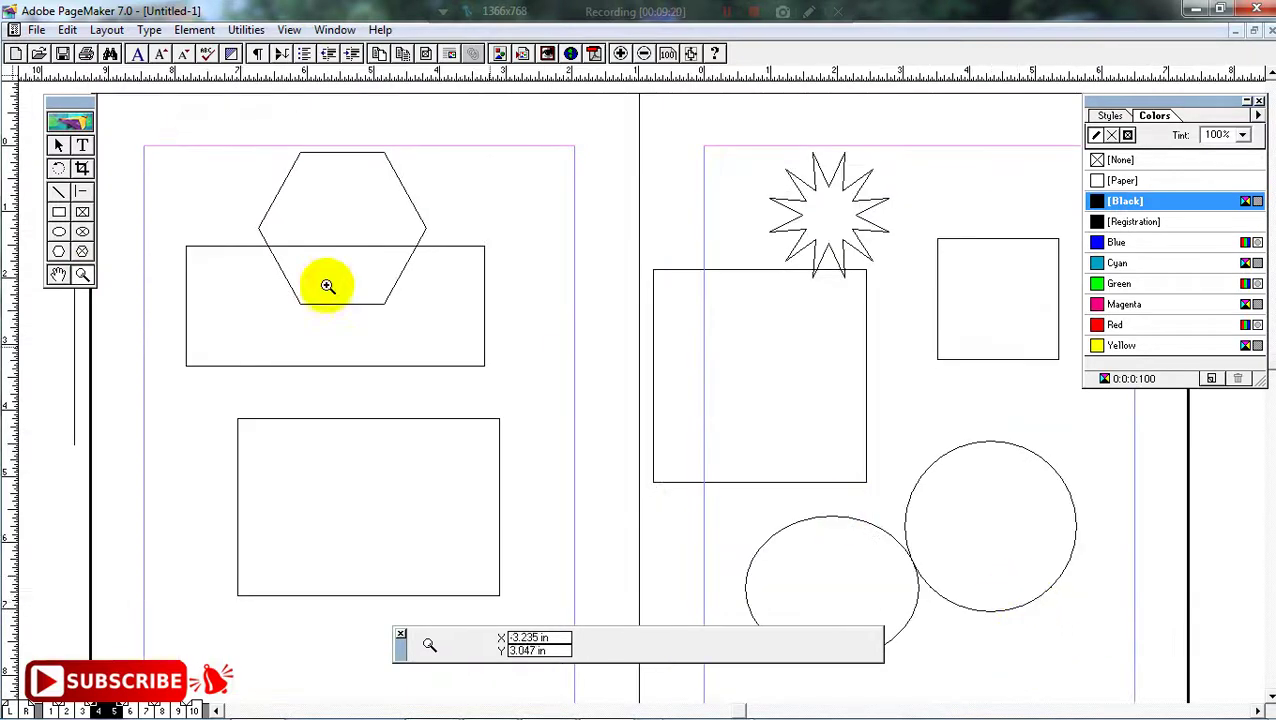
- Give the star a magenta outline and a green fill
{"action": "left_click", "coordinate": [58, 145]}
{"action": "left_click", "coordinate": [798, 203]}
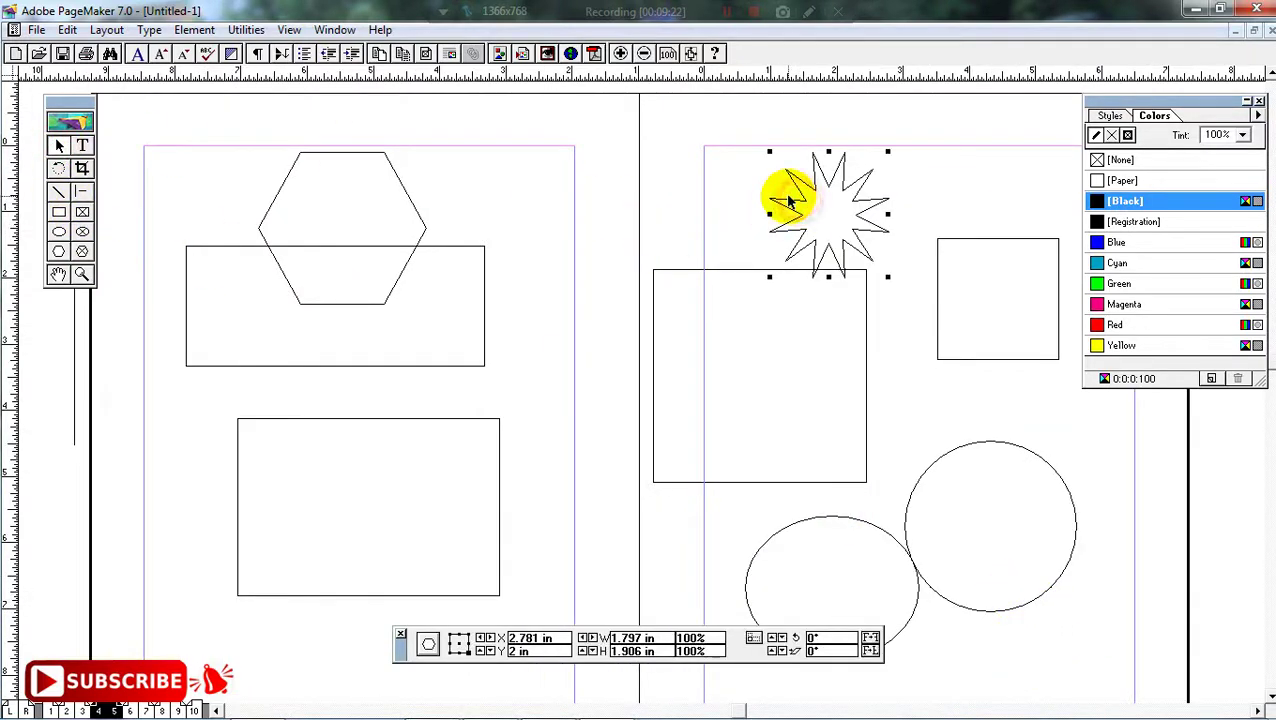
{"action": "left_click", "coordinate": [1120, 305]}
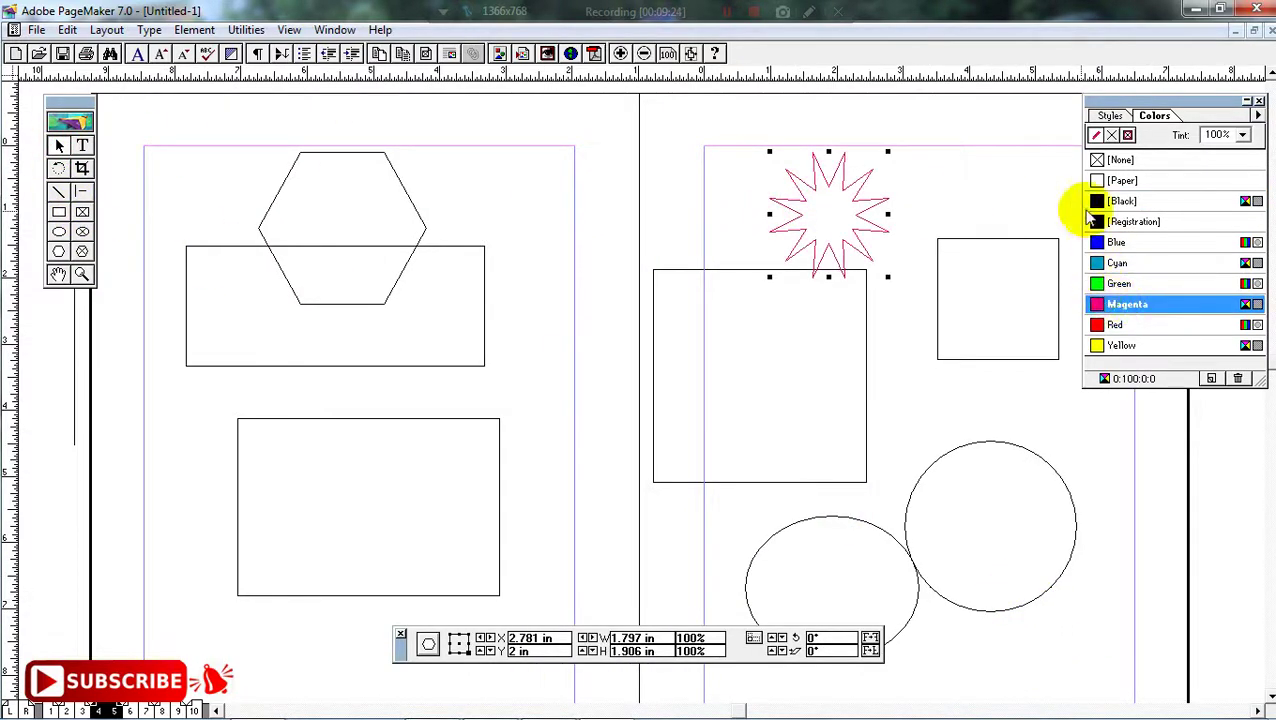
{"action": "left_click", "coordinate": [1114, 138]}
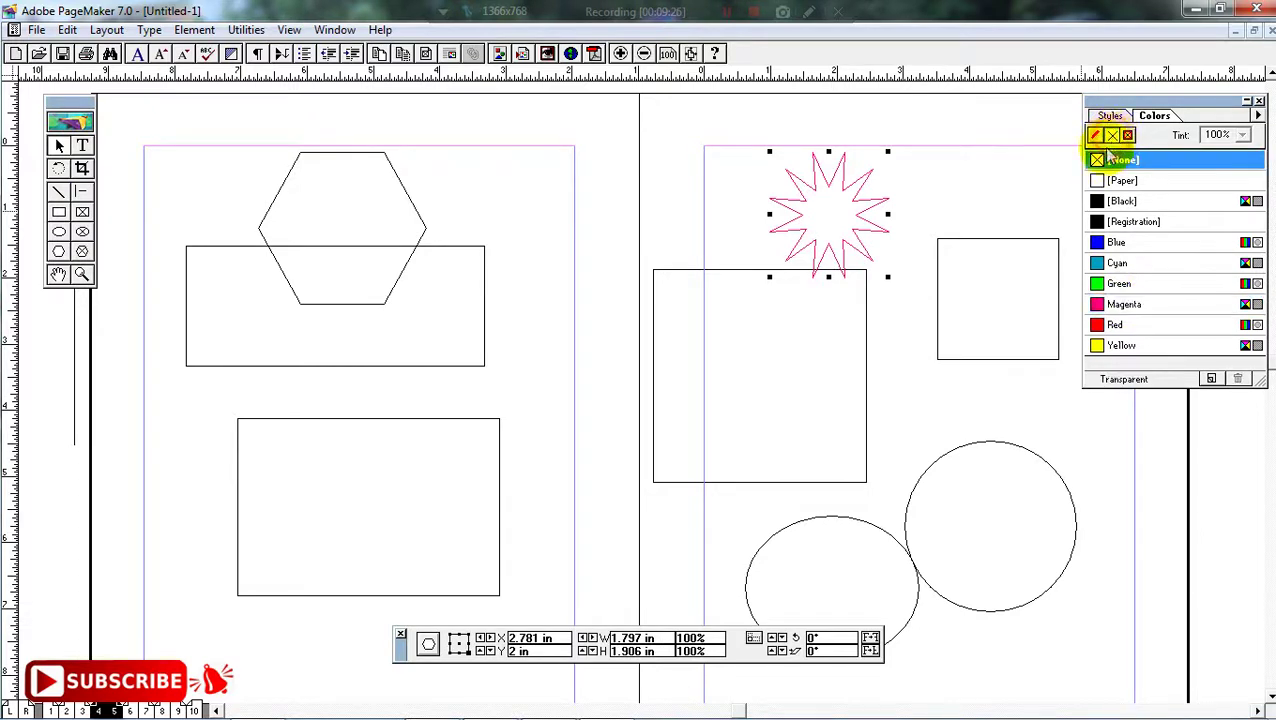
{"action": "left_click", "coordinate": [1119, 284]}
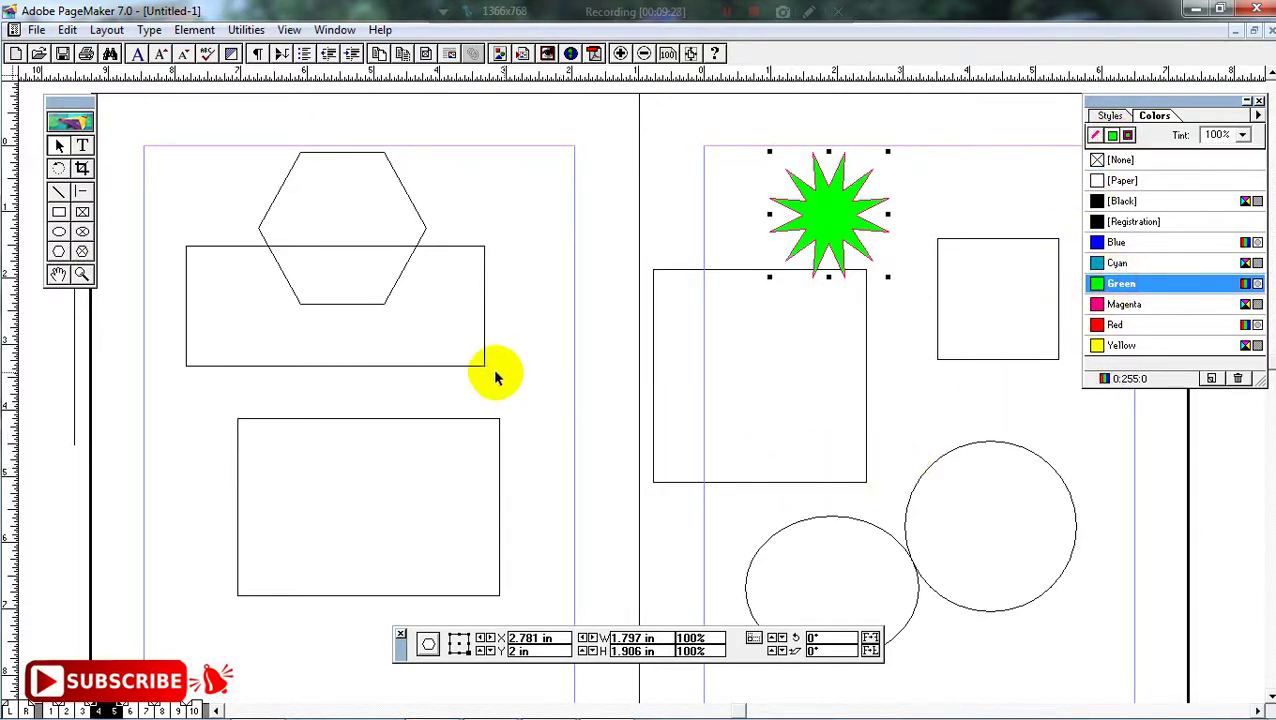
- Fill the hexagon on the left page with blue, and set its fill back to [None]
{"action": "left_click", "coordinate": [353, 295]}
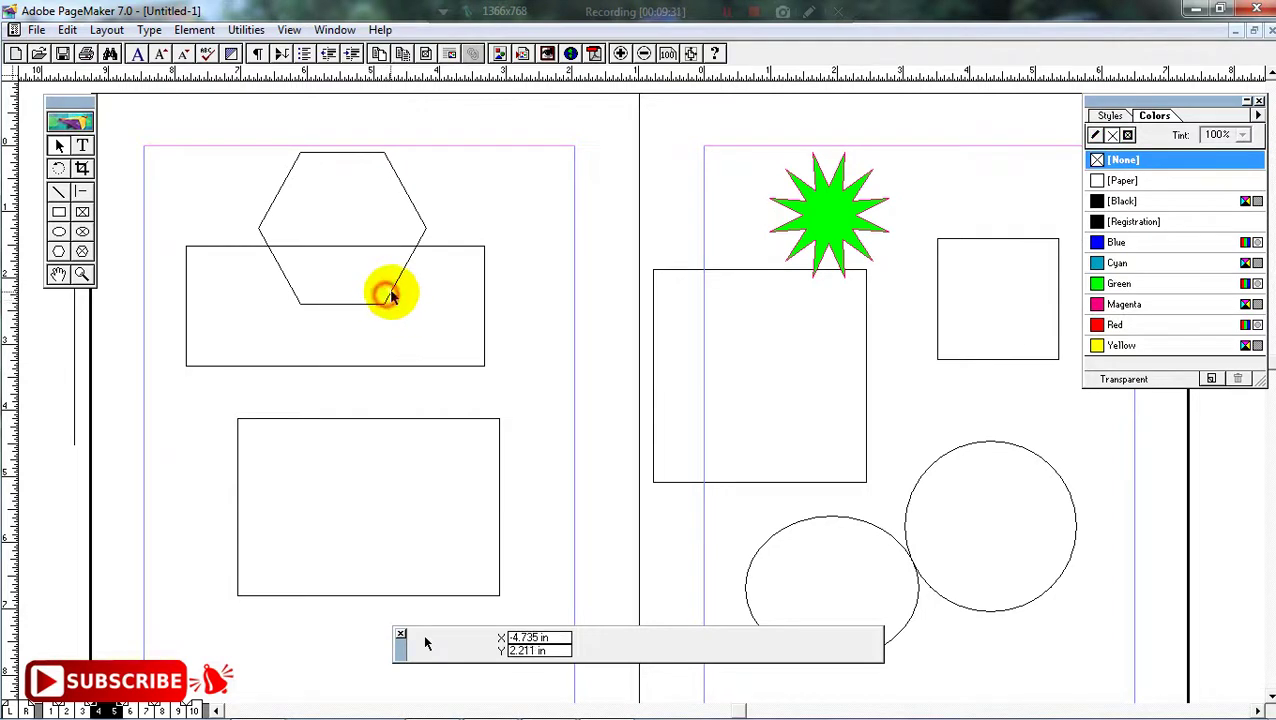
{"action": "left_click", "coordinate": [390, 295]}
{"action": "left_click", "coordinate": [1119, 246]}
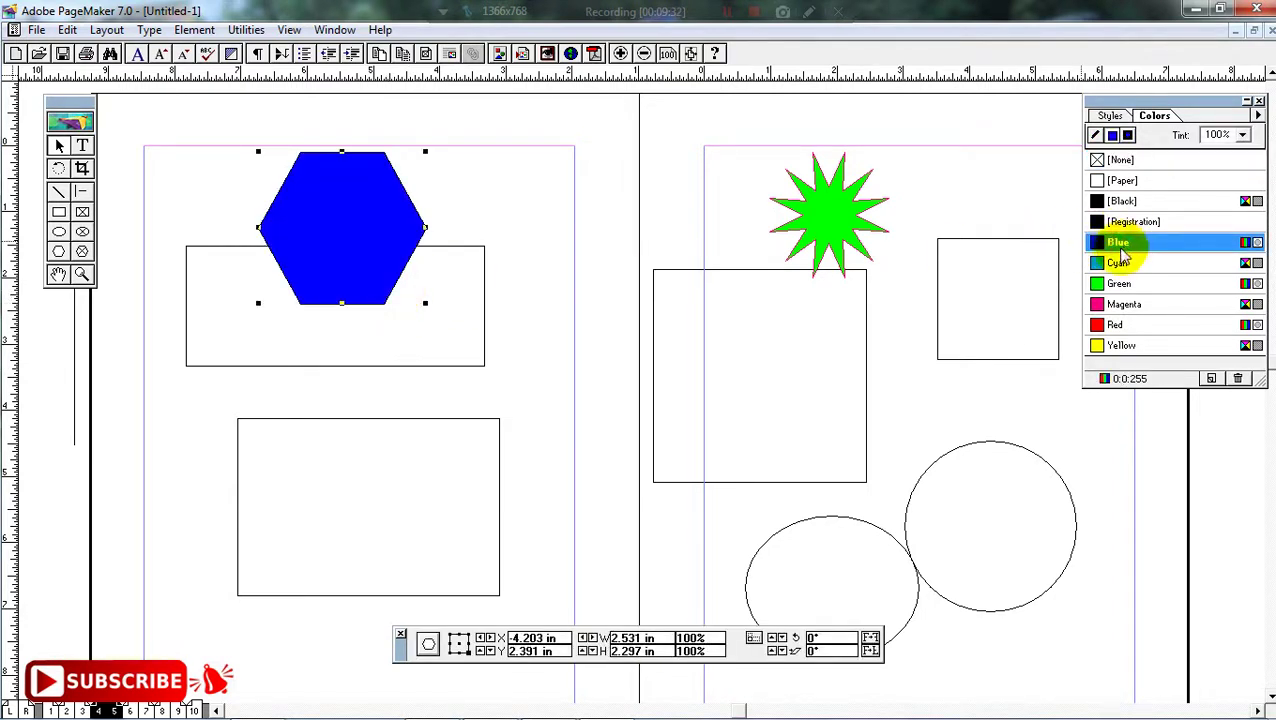
{"action": "left_click", "coordinate": [1118, 162]}
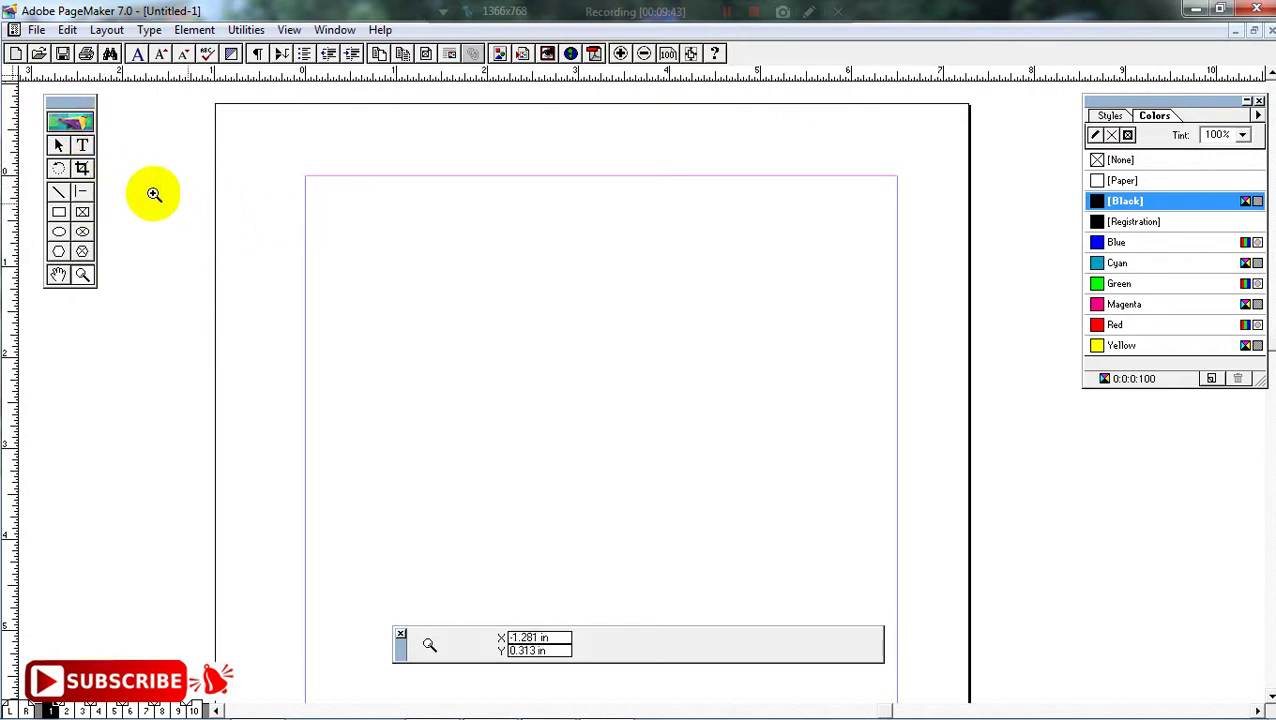
- Create a text block near the top of the empty page 1 and enter COMPUTER CENTRE in it
{"action": "left_click", "coordinate": [83, 146]}
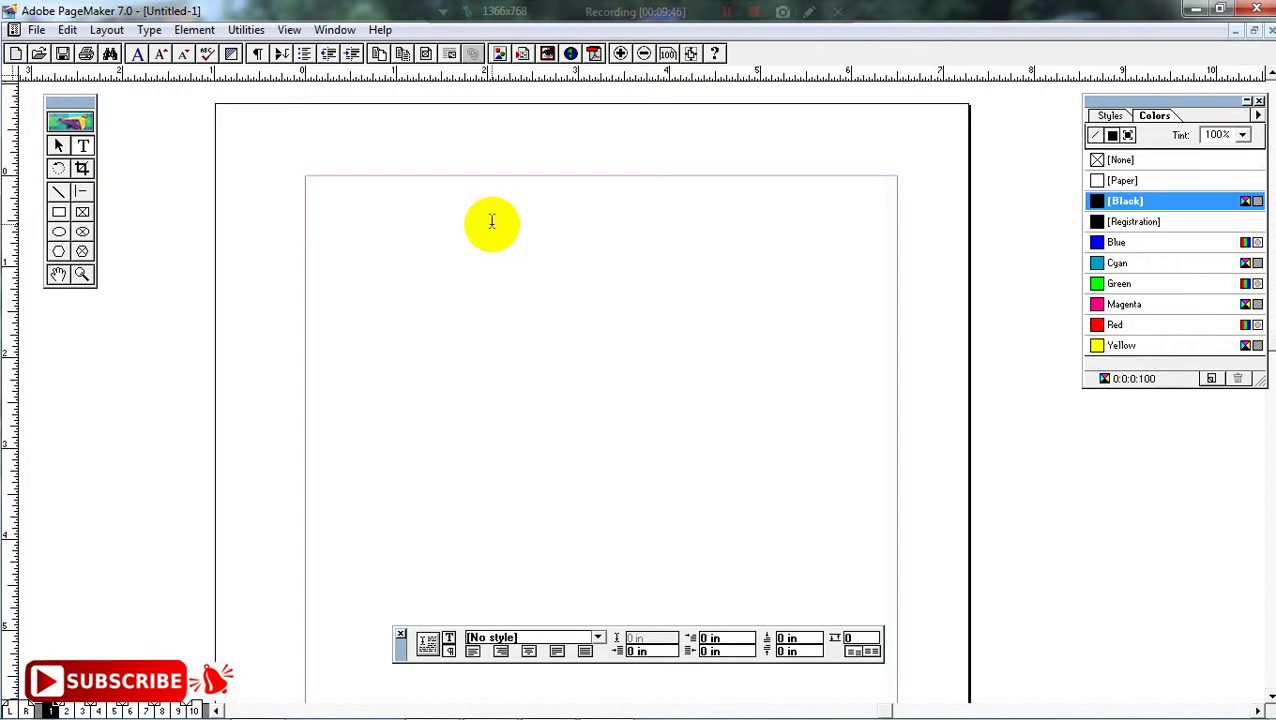
{"action": "left_click_drag", "start_coordinate": [490, 212], "coordinate": [760, 275]}
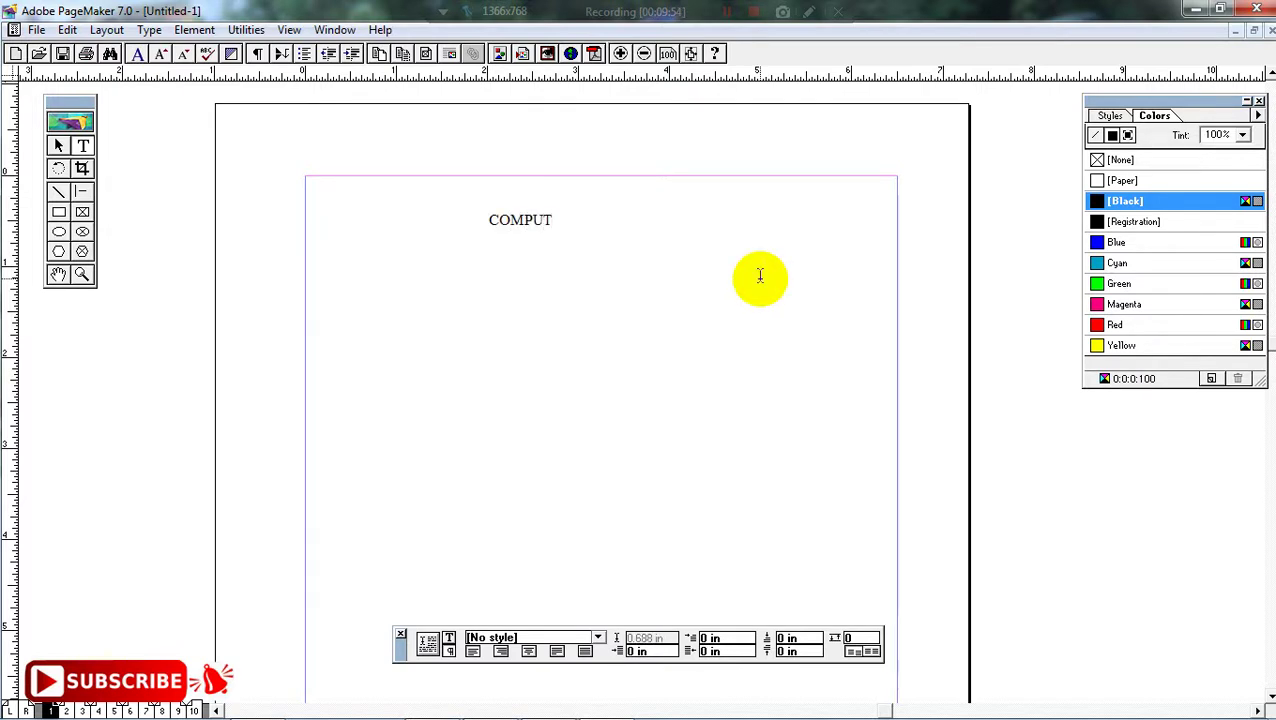
{"action": "type", "text": "COMPUTER CENTRE"}
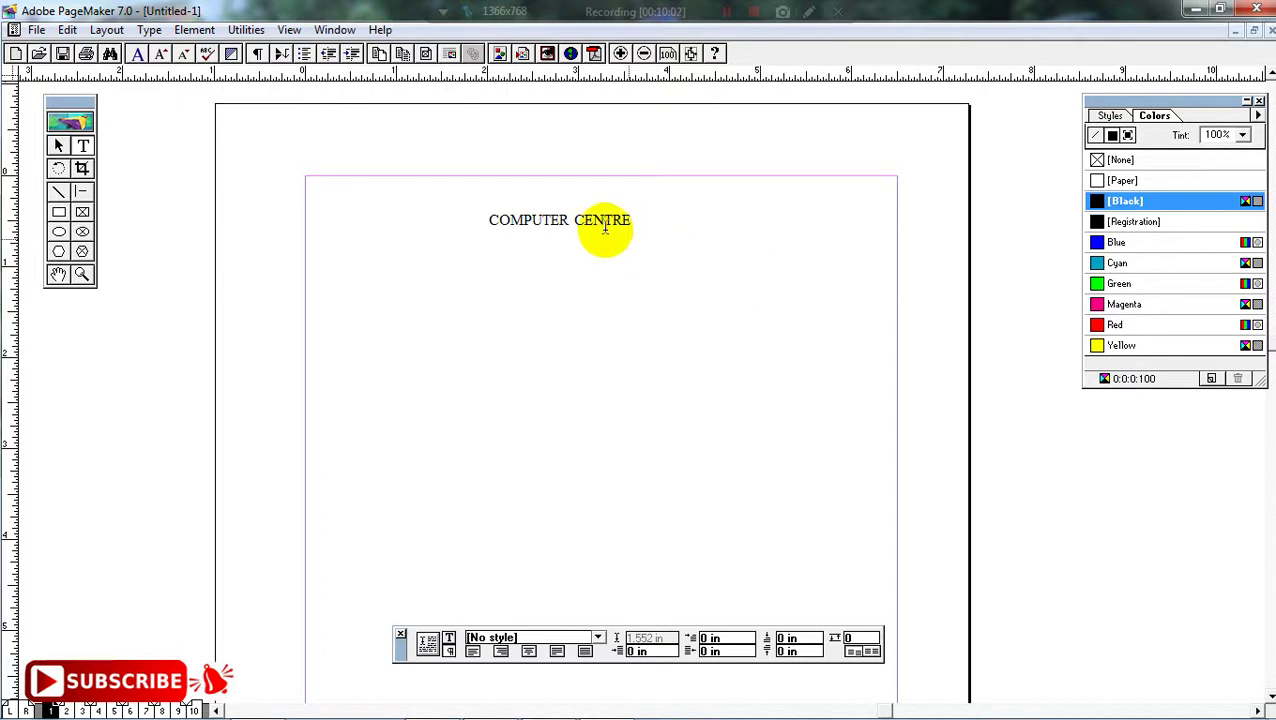
- Format the COMPUTER CENTRE heading in Arial Black at 36 pt
{"action": "left_click", "coordinate": [449, 640]}
{"action": "left_click", "coordinate": [577, 638]}
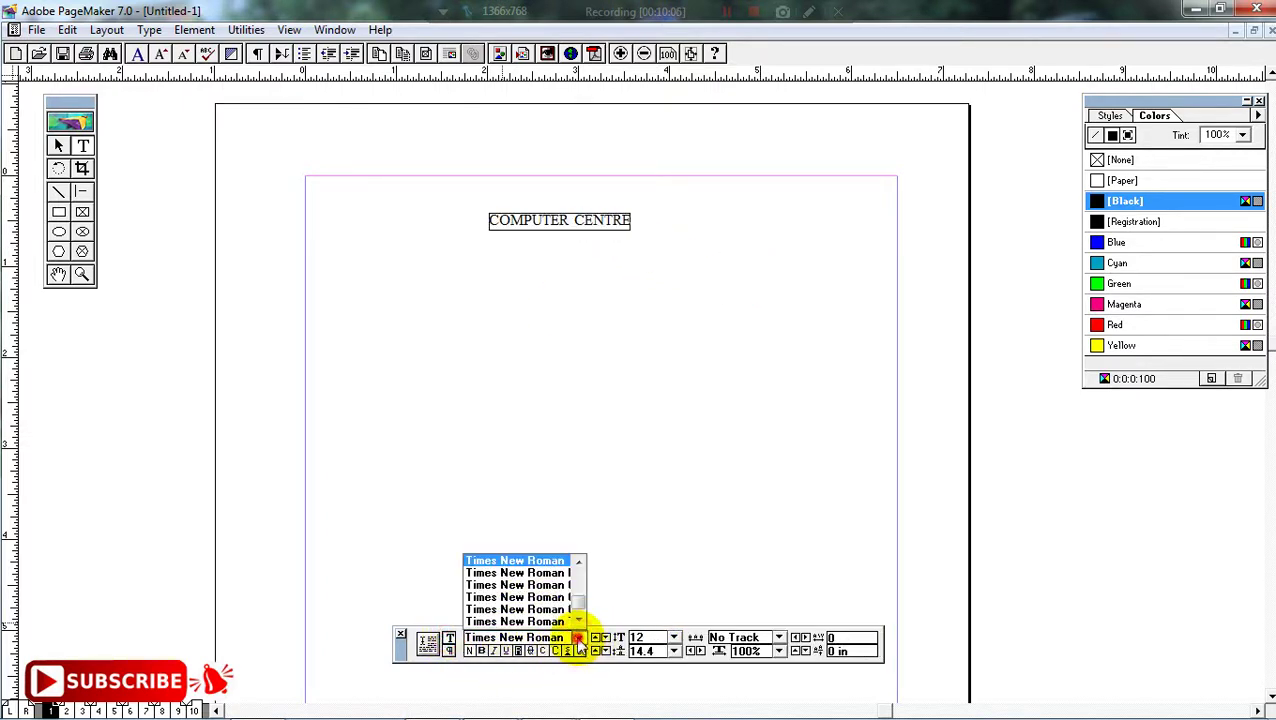
{"action": "type", "text": "Arial"}
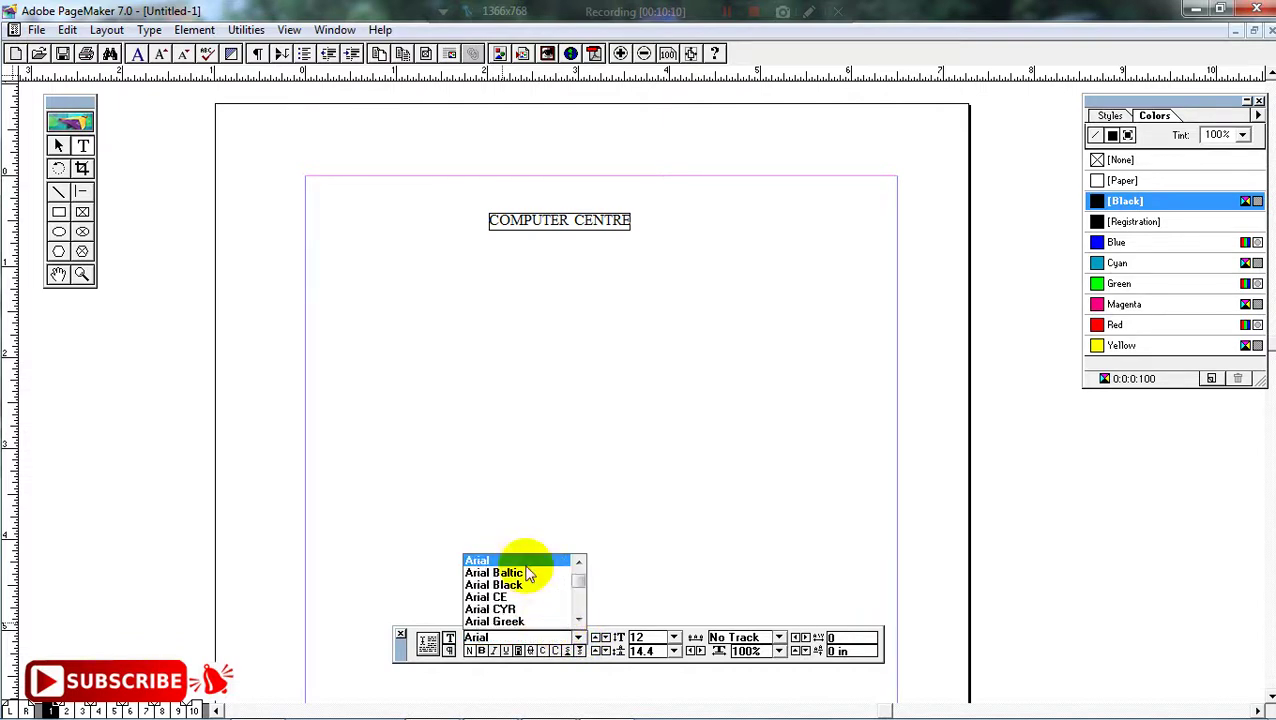
{"action": "left_click", "coordinate": [520, 585]}
{"action": "left_click", "coordinate": [674, 637]}
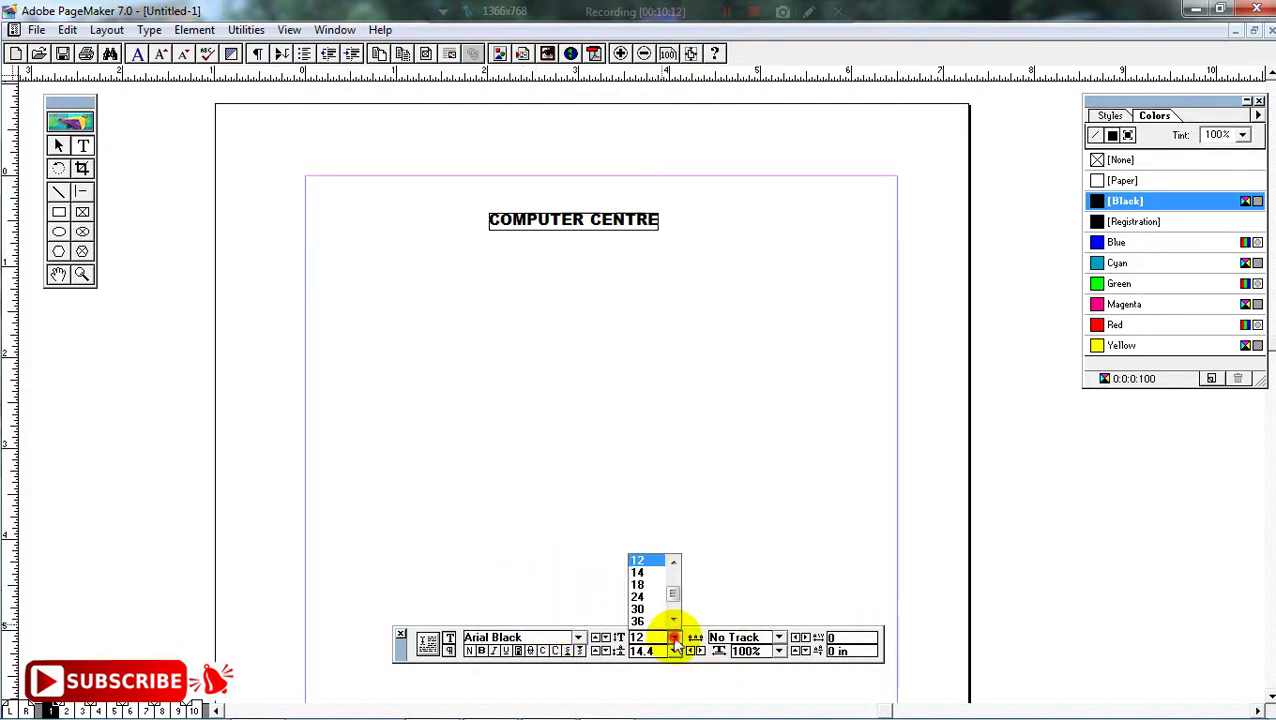
{"action": "left_click", "coordinate": [656, 622]}
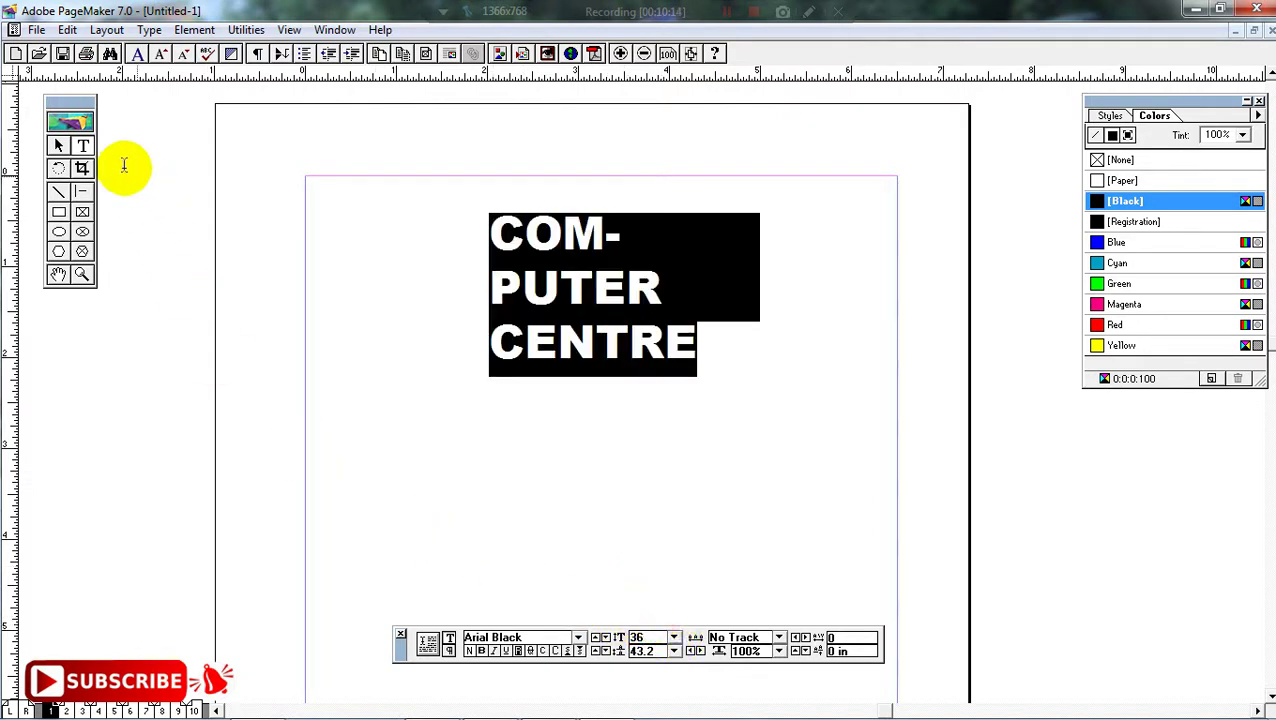
- Move the heading block toward the left margin and resize it to a one-line block about 5.26 in wide
{"action": "left_click", "coordinate": [58, 145]}
{"action": "left_click_drag", "start_coordinate": [560, 287], "coordinate": [507, 333]}
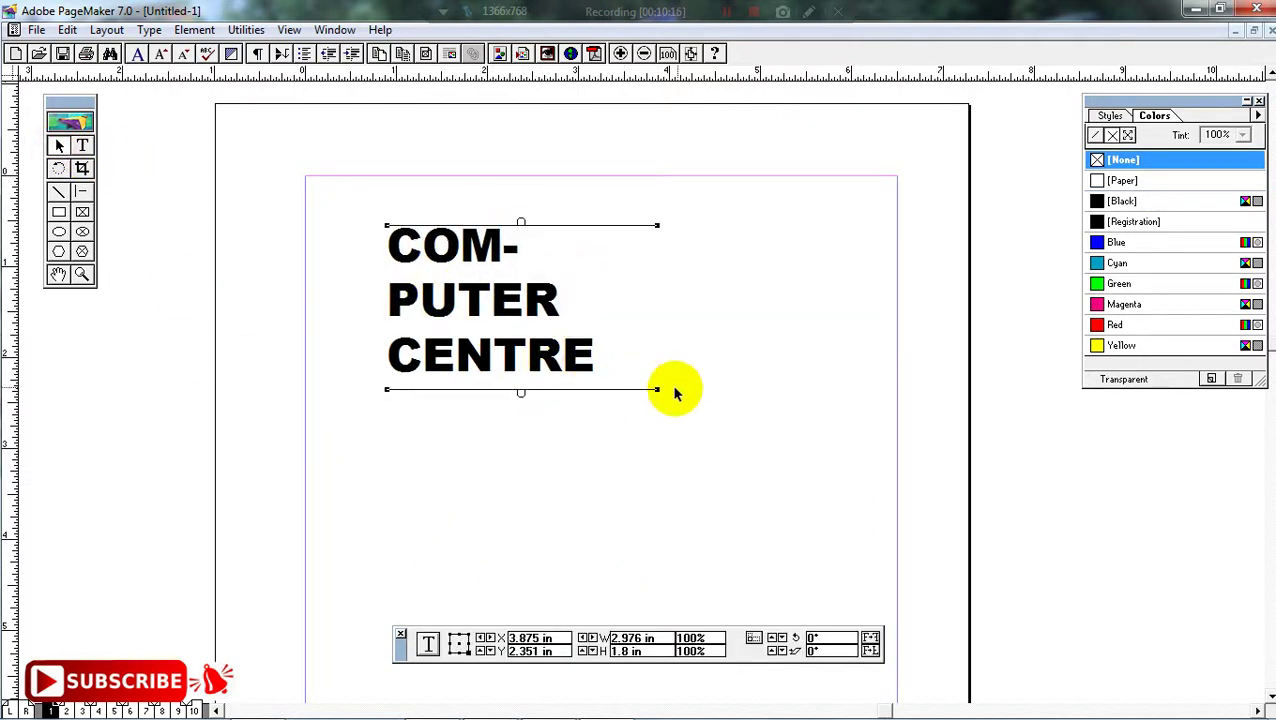
{"action": "left_click_drag", "start_coordinate": [663, 388], "coordinate": [866, 280]}
{"action": "left_click", "coordinate": [598, 287]}
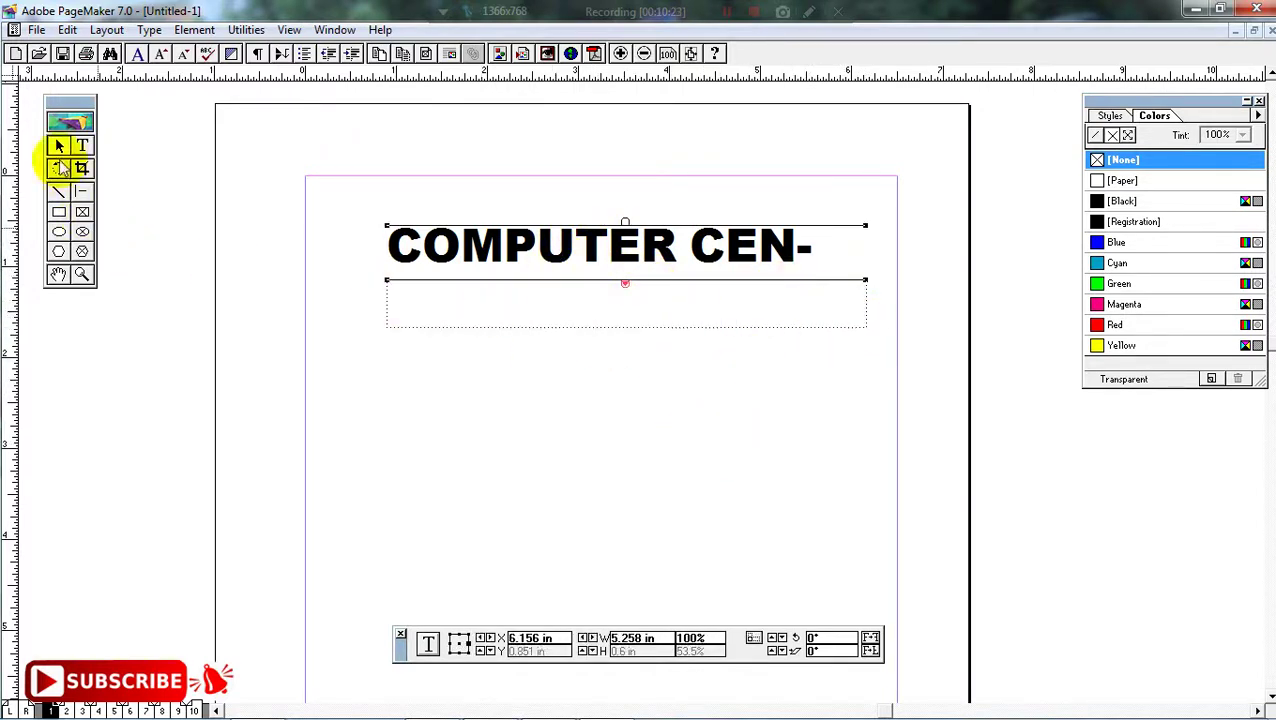
- Reduce the font size of all the heading text to 30 pt
{"action": "left_click", "coordinate": [82, 145]}
{"action": "double_click", "coordinate": [531, 263]}
{"action": "left_click", "coordinate": [531, 263]}
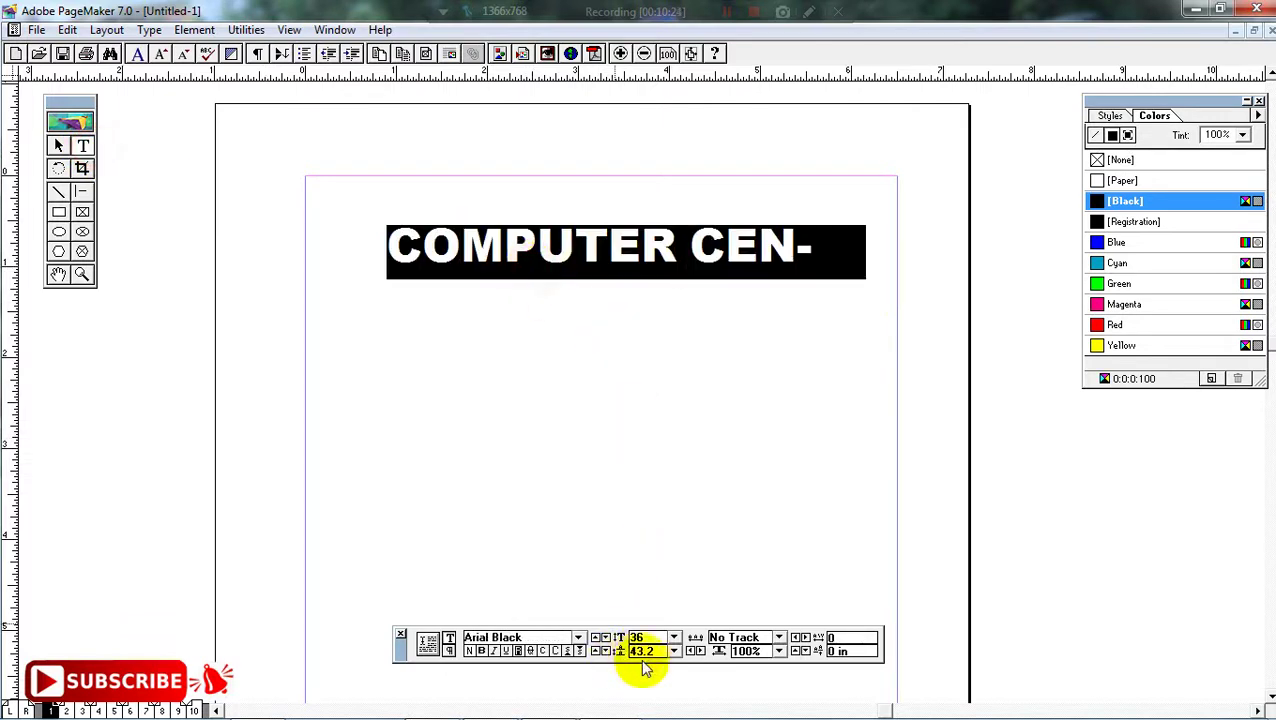
{"action": "double_click", "coordinate": [650, 636]}
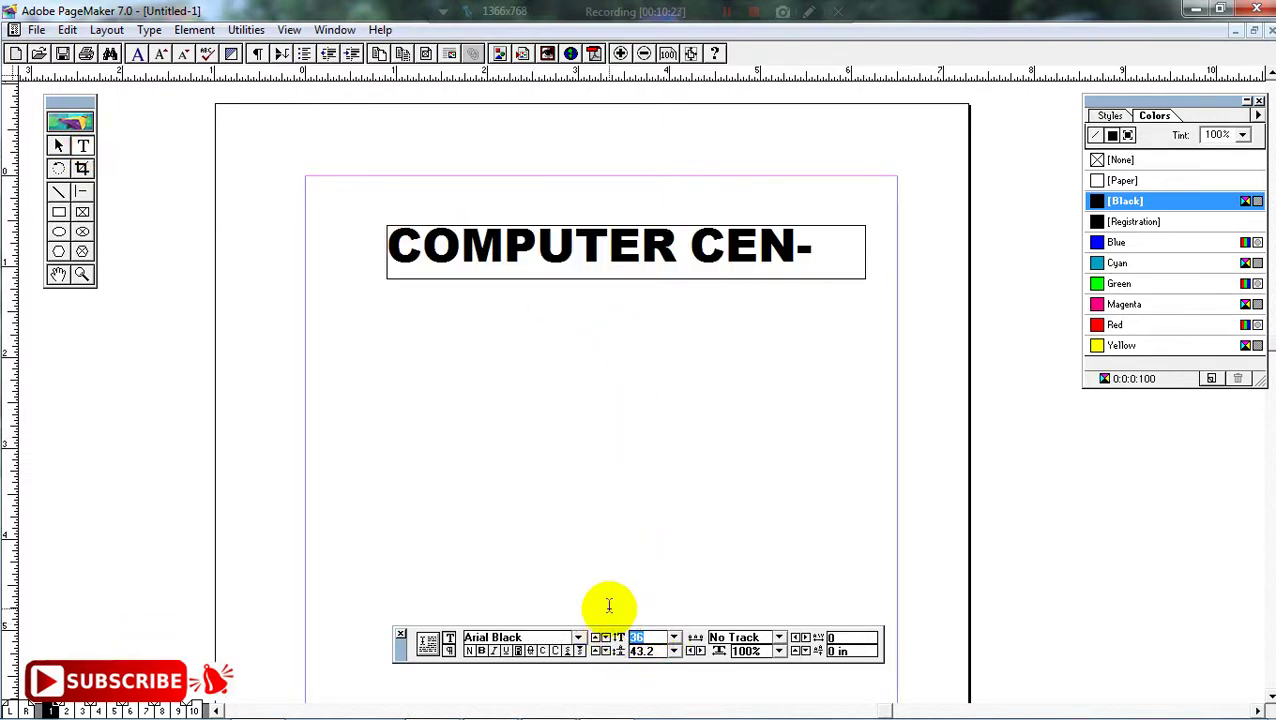
{"action": "key", "text": "Return"}
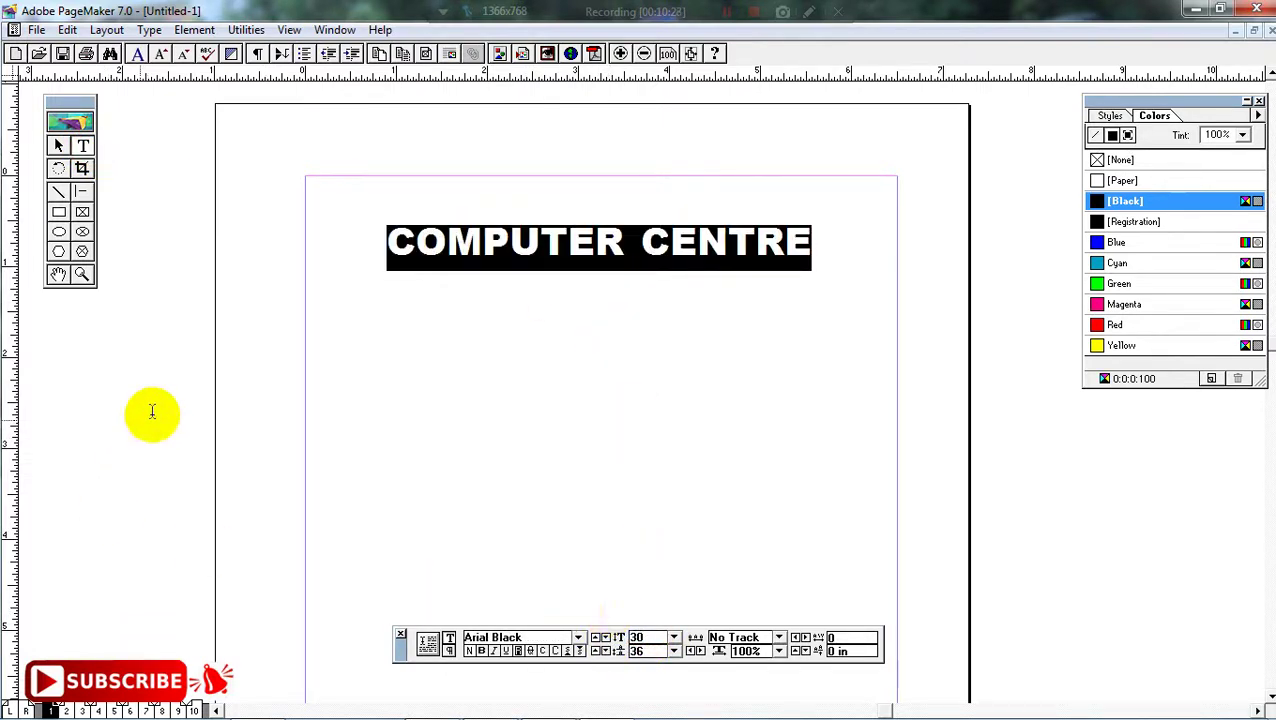
{"action": "left_click", "coordinate": [58, 145]}
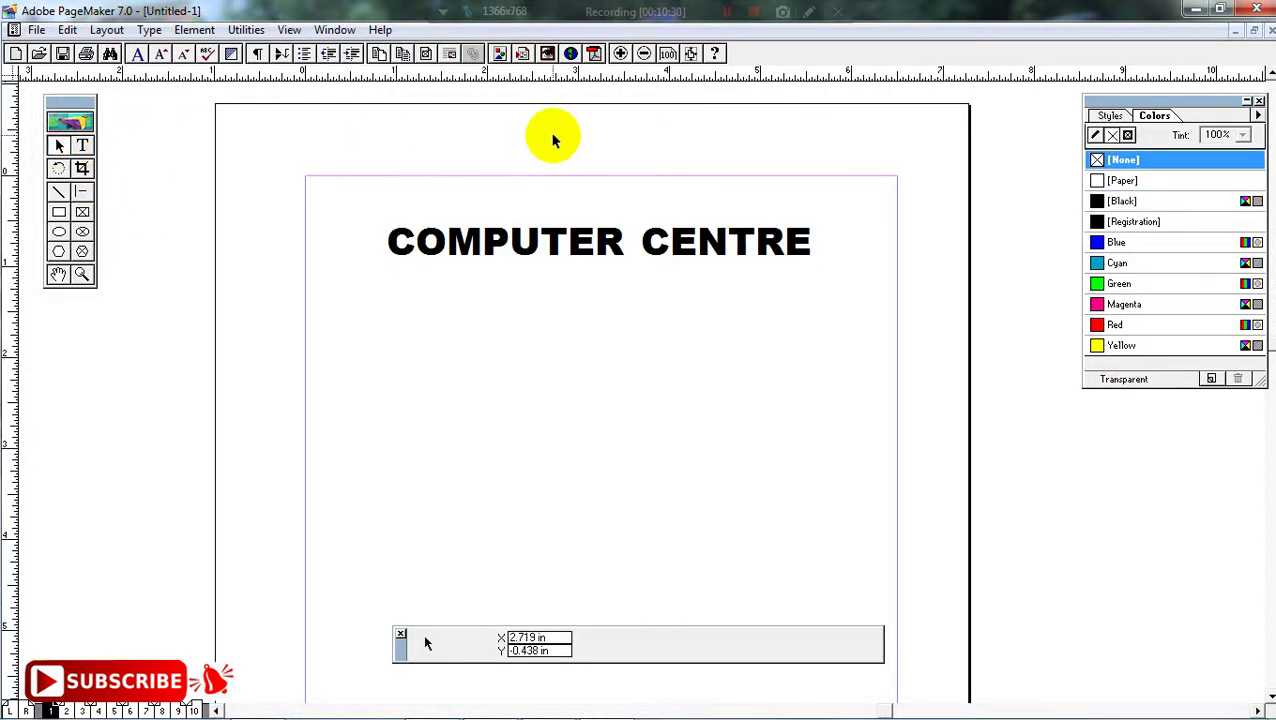
- Create a text block about 5.8 in wide below the heading and paste the copied paragraphs into it three times
{"action": "key", "text": "ctrl+0"}
{"action": "left_click", "coordinate": [1267, 698]}
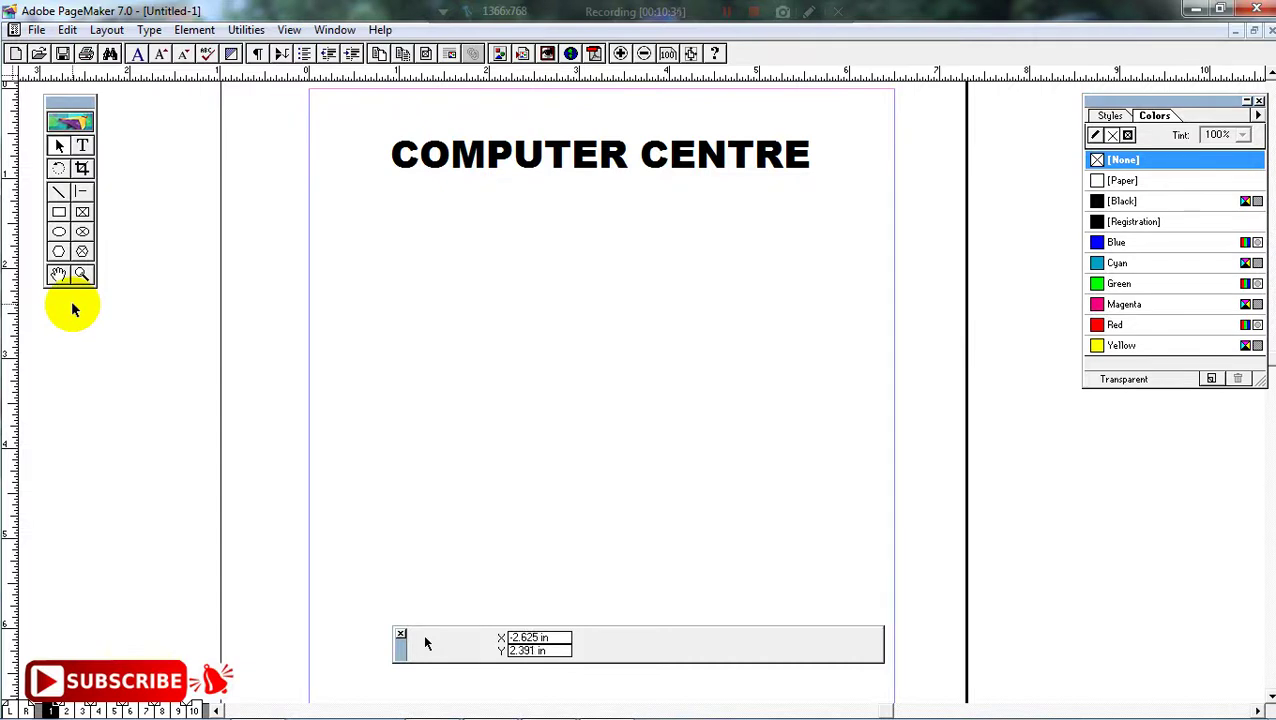
{"action": "left_click", "coordinate": [82, 145]}
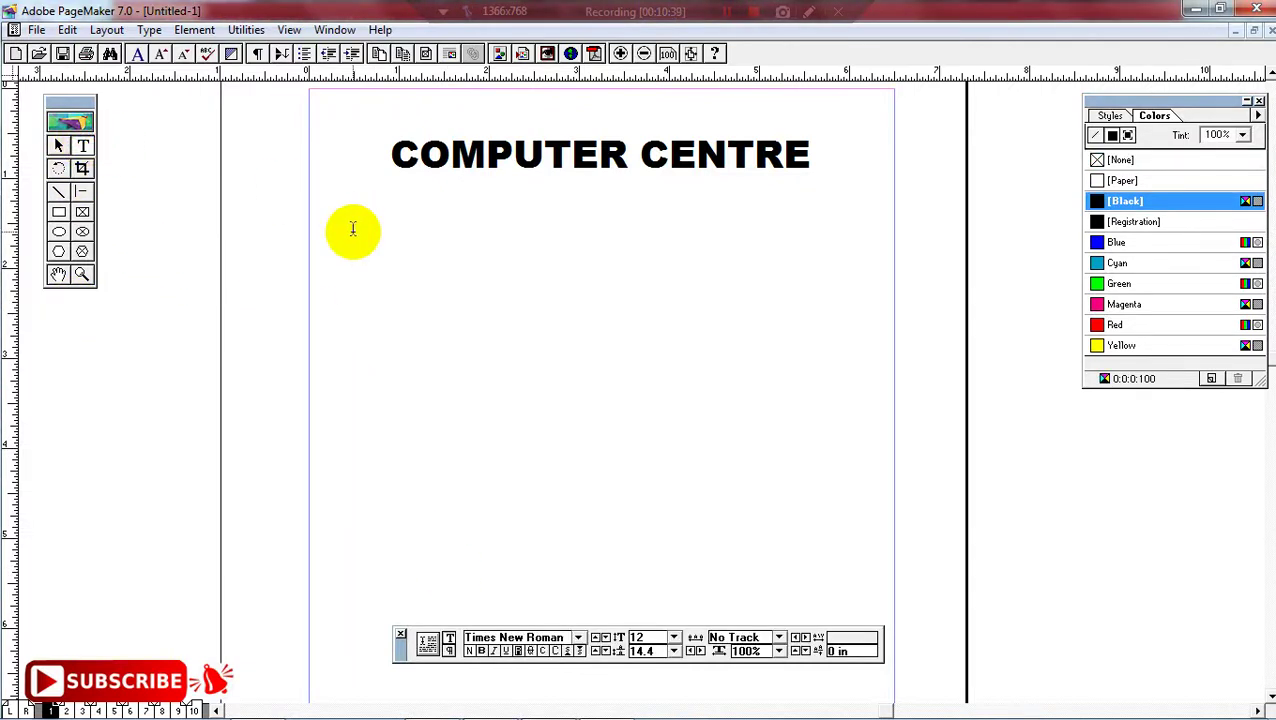
{"action": "key", "text": "ctrl+0"}
{"action": "key", "text": "ctrl+minus"}
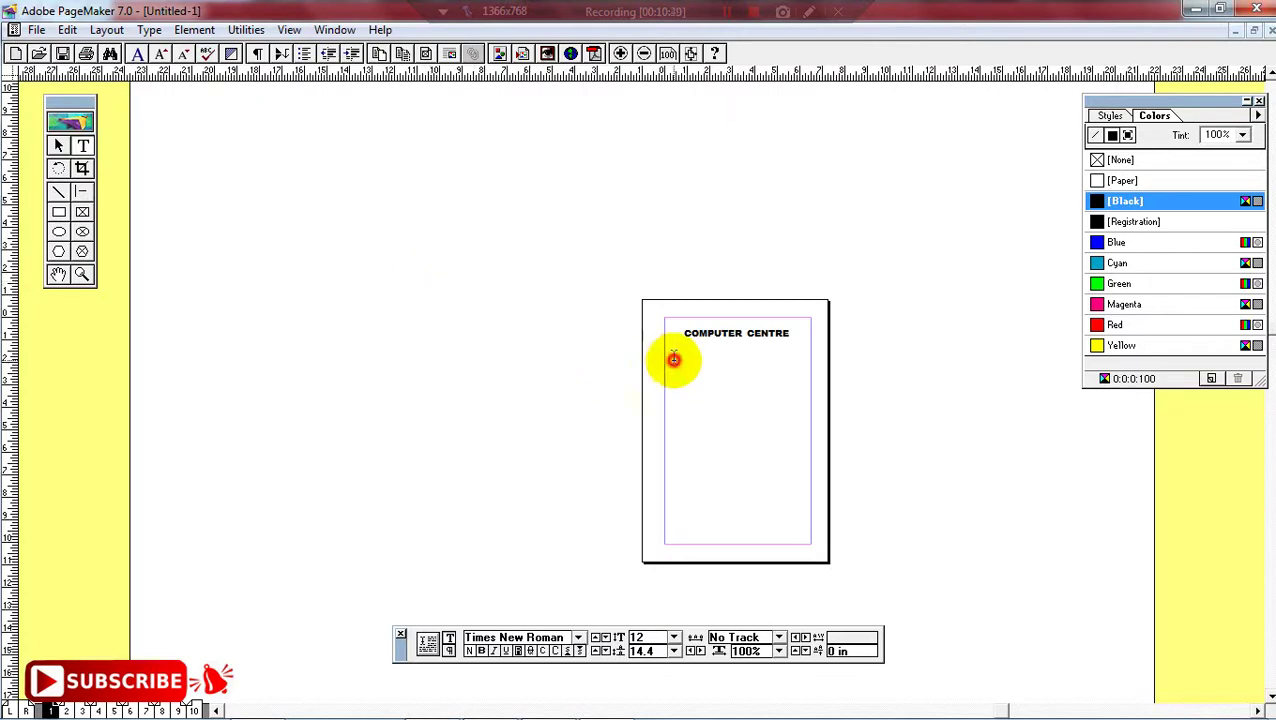
{"action": "left_click_drag", "start_coordinate": [674, 360], "coordinate": [799, 537]}
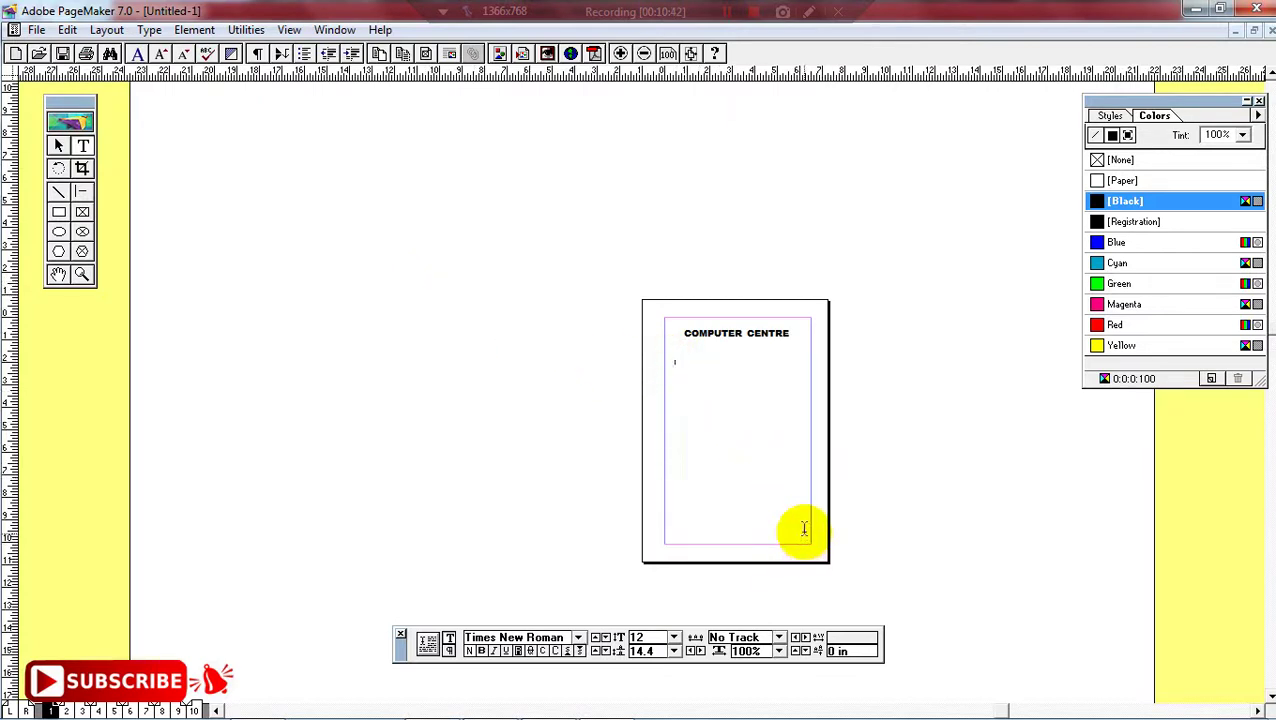
{"action": "key", "text": "ctrl+v"}
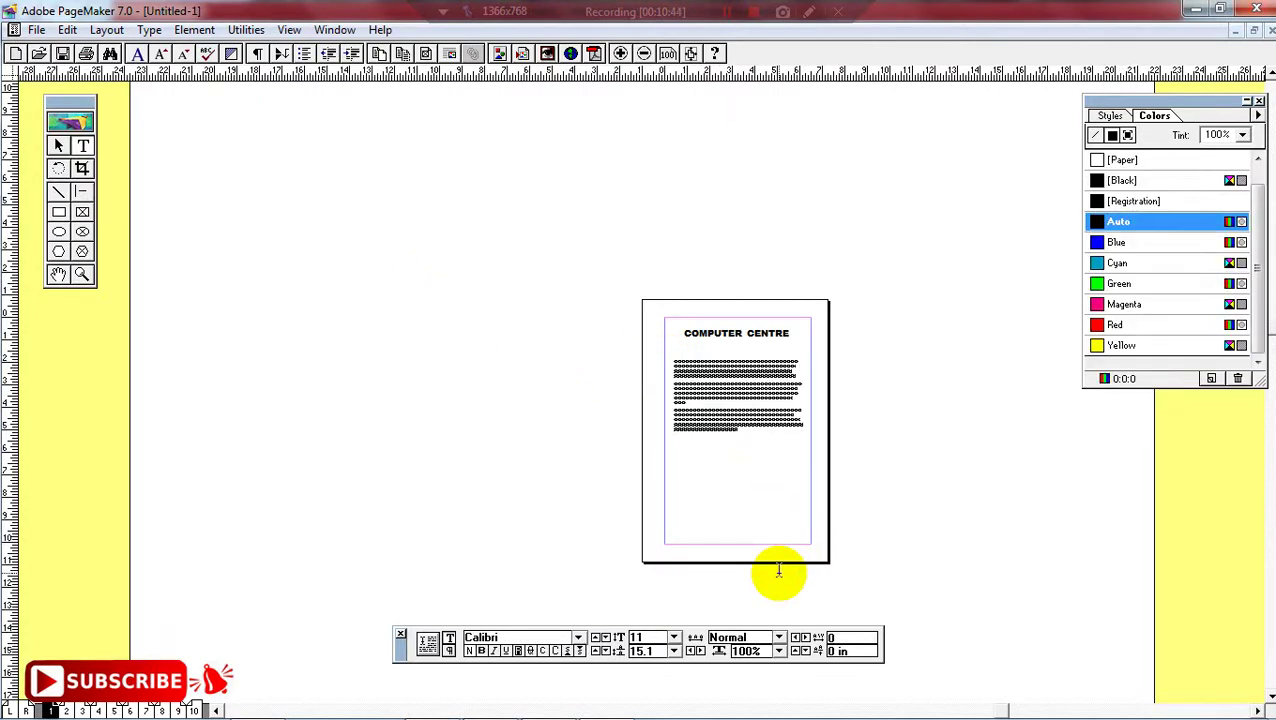
{"action": "key", "text": "ctrl+v"}
{"action": "key", "text": "ctrl+v"}
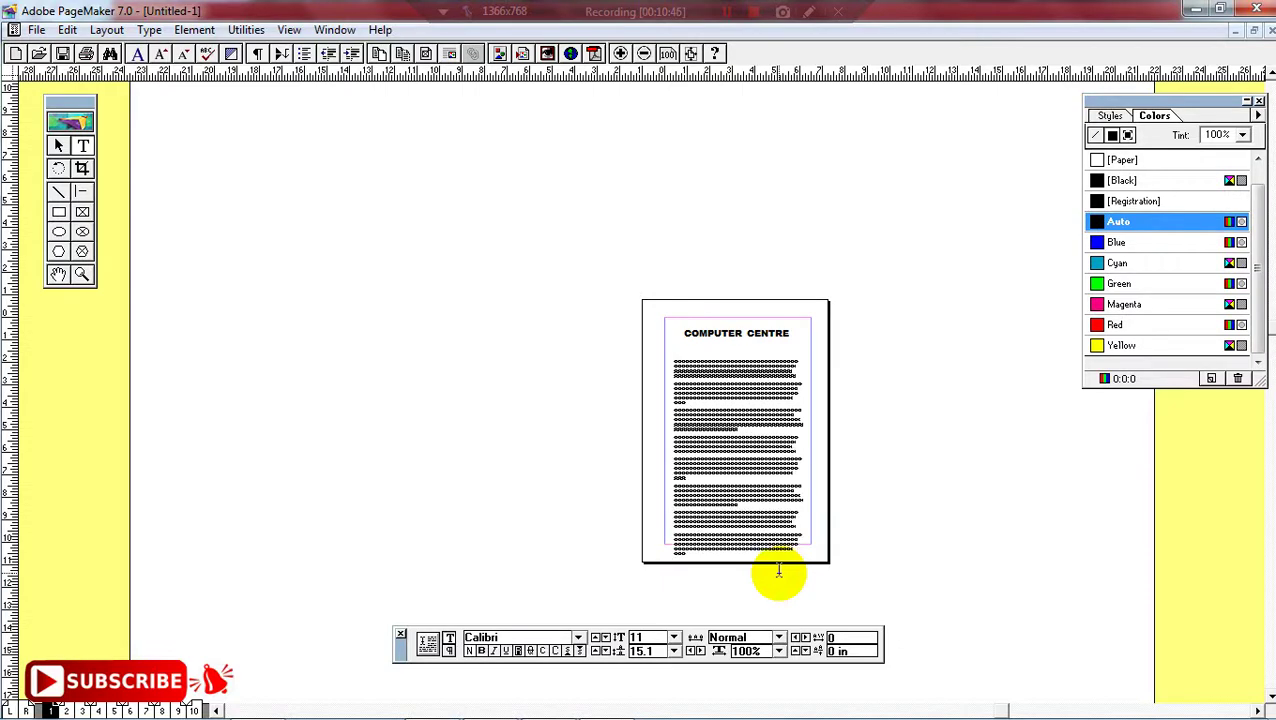
- Move the body text block up so it starts just beneath the COMPUTER CENTRE heading
{"action": "key", "text": "ctrl+1"}
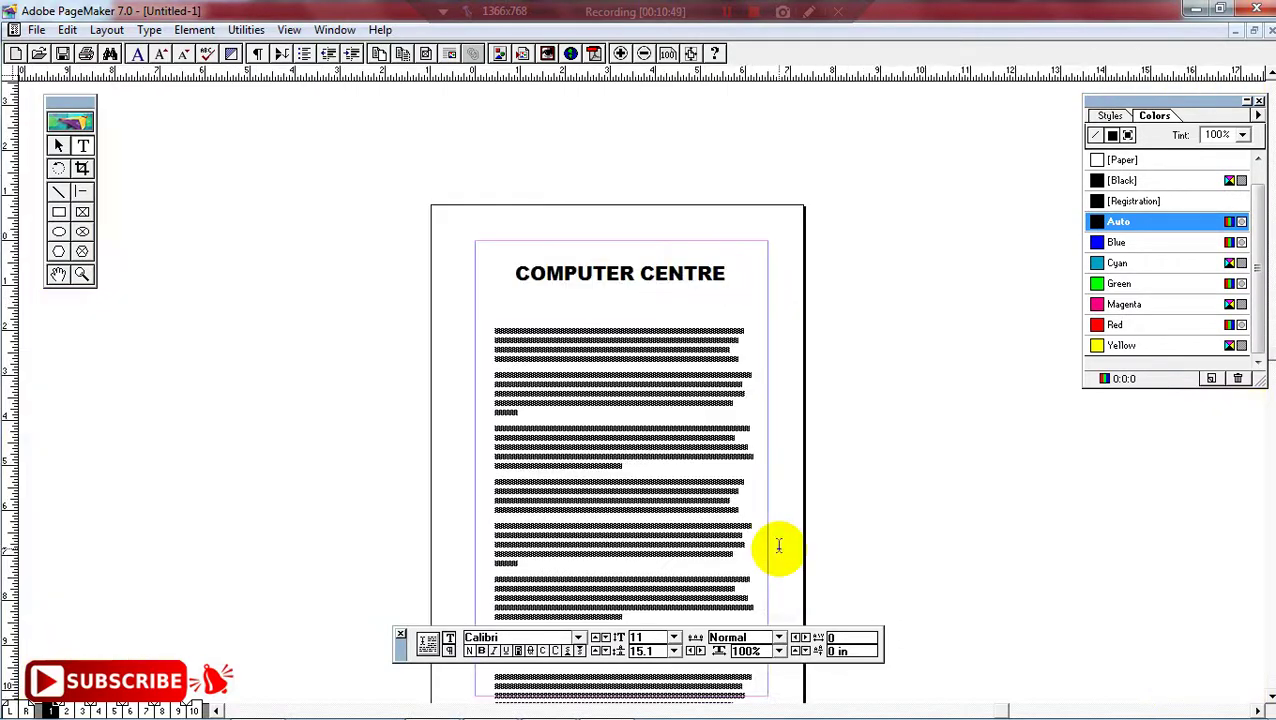
{"action": "left_click", "coordinate": [60, 147]}
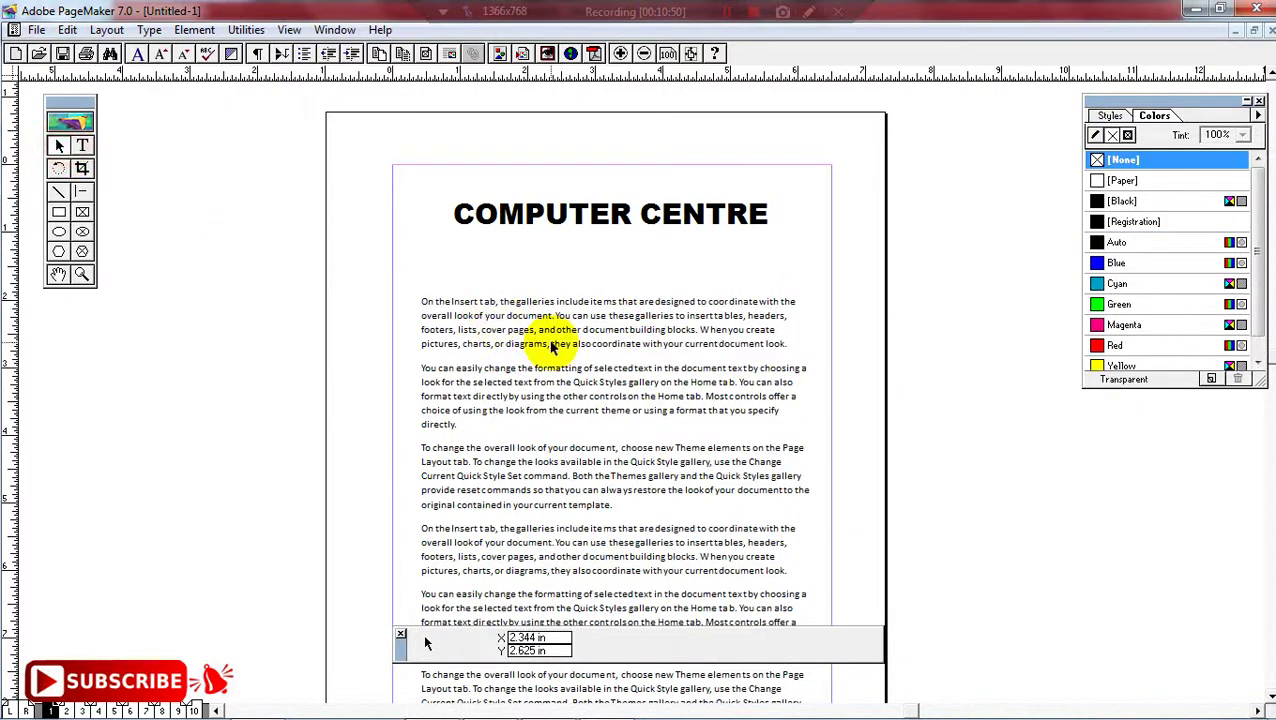
{"action": "left_click_drag", "start_coordinate": [528, 320], "coordinate": [522, 280]}
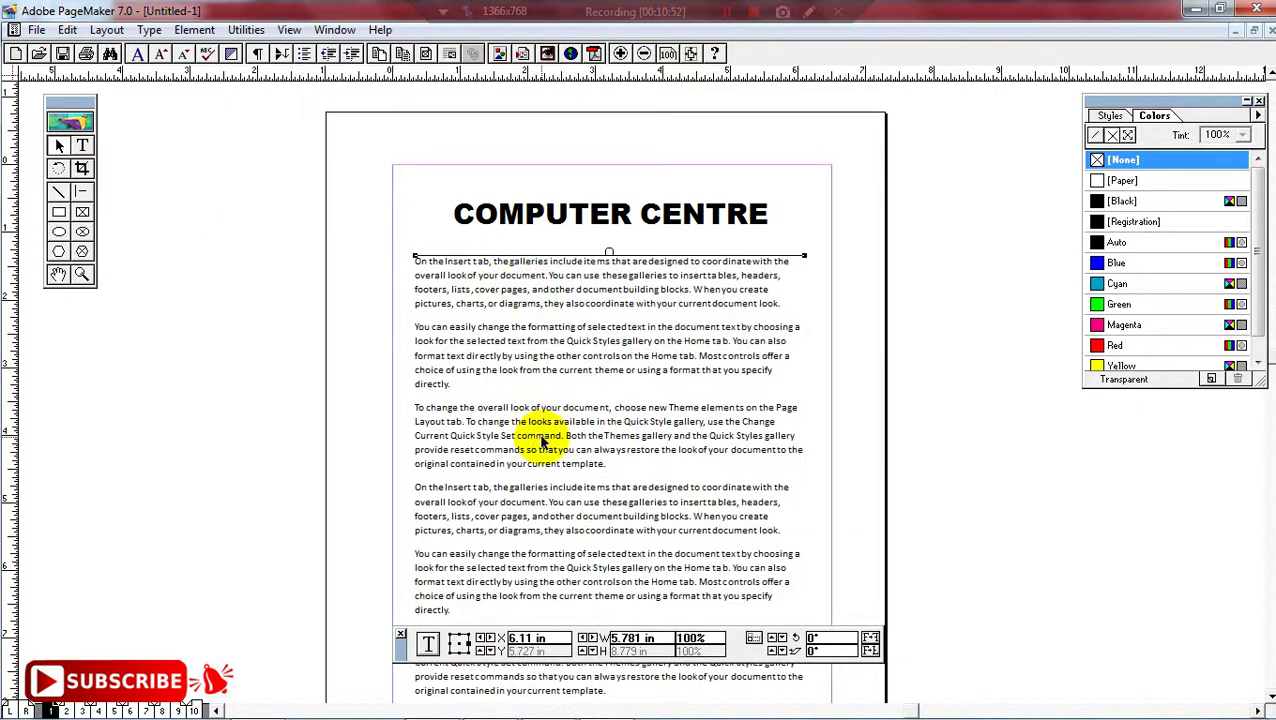
- Delete the surplus paragraphs after the last "On the Insert tab" paragraph at the foot of page 1
{"action": "scroll", "coordinate": [1253, 683], "scroll_direction": "down", "scroll_amount": 10}
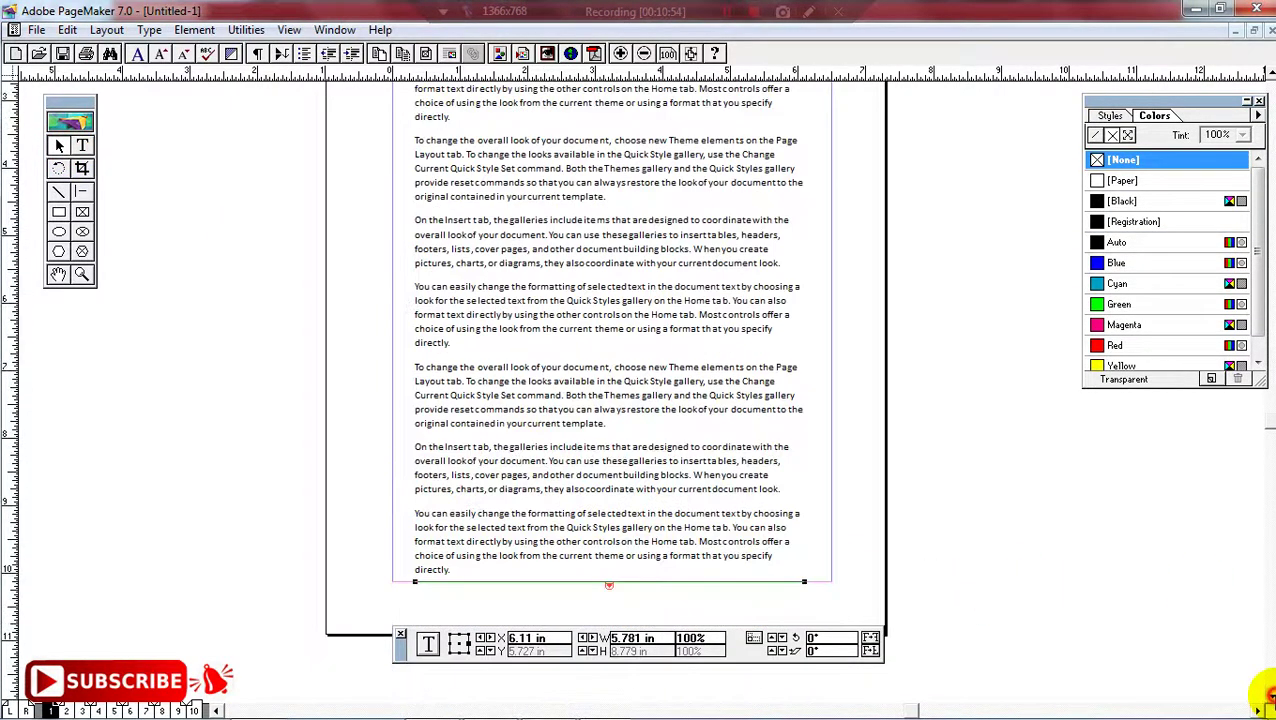
{"action": "left_click", "coordinate": [82, 145]}
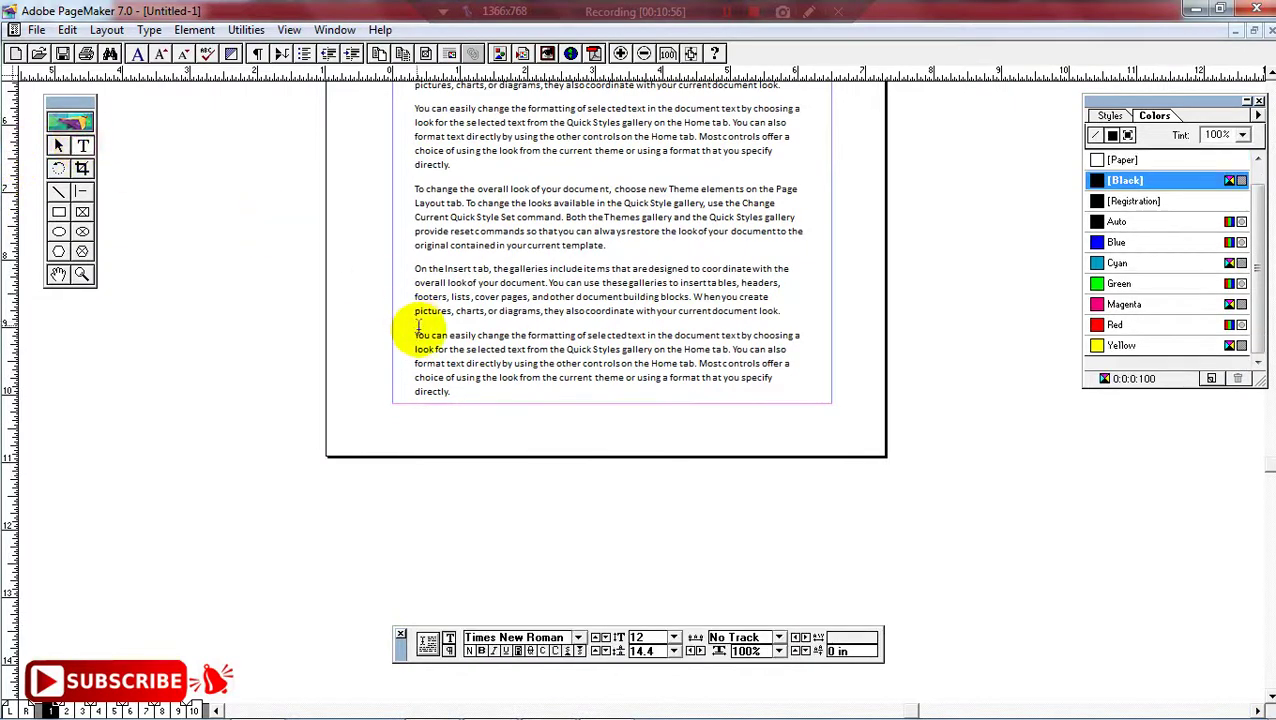
{"action": "left_click_drag", "start_coordinate": [410, 337], "coordinate": [775, 484]}
{"action": "type", "text": "To change the overall look of your document, choose new Theme elements on the Page Layout tab. To change the looks available in the Quick Style gallery, use the Change Current Quick Style Set command. Both the Themes gallery and the Quick Styles gallery provide reset commands so that you can always restore the look of your document to the original contained in your current template."}
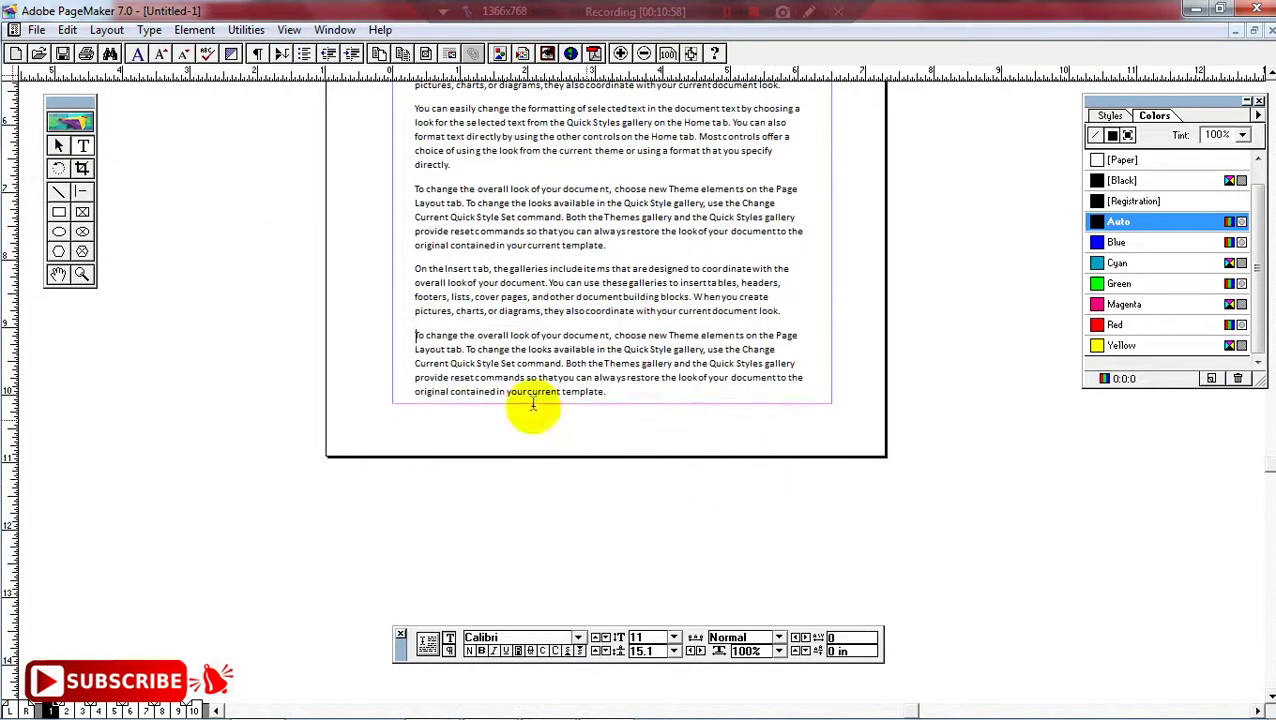
{"action": "left_click_drag", "start_coordinate": [417, 337], "coordinate": [561, 411]}
{"action": "type", "text": "T"}
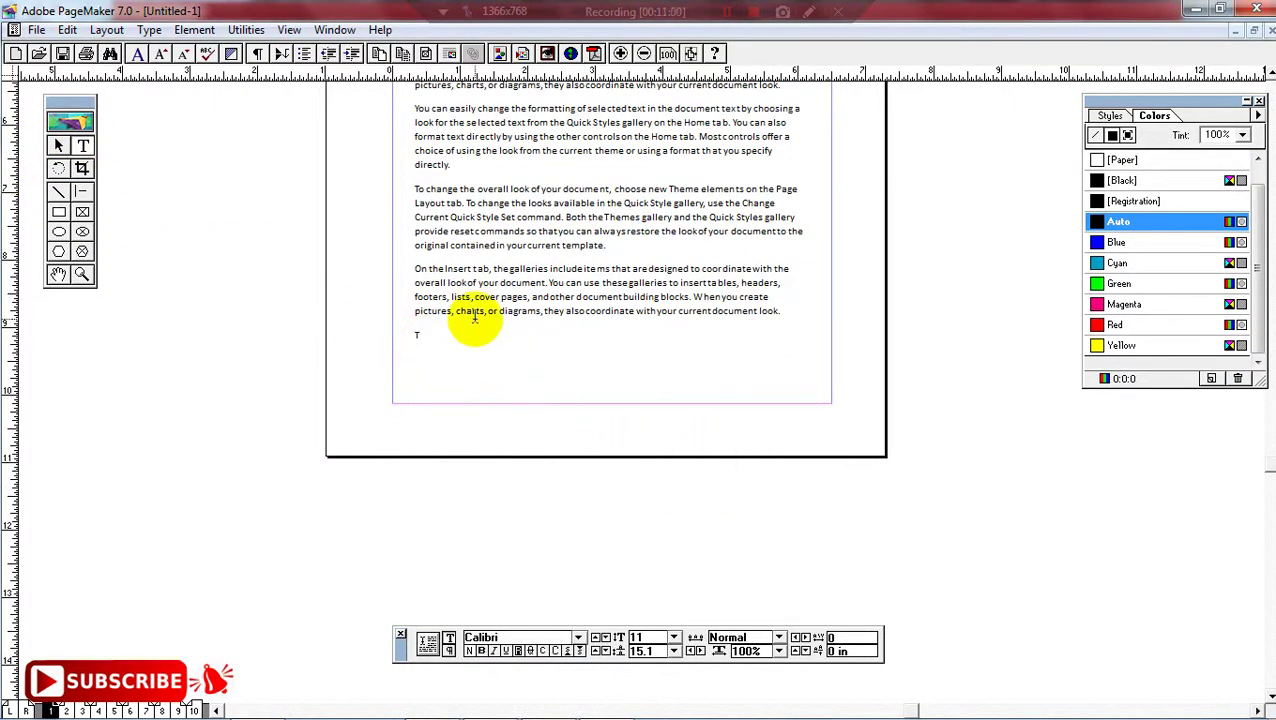
{"action": "left_click", "coordinate": [58, 145]}
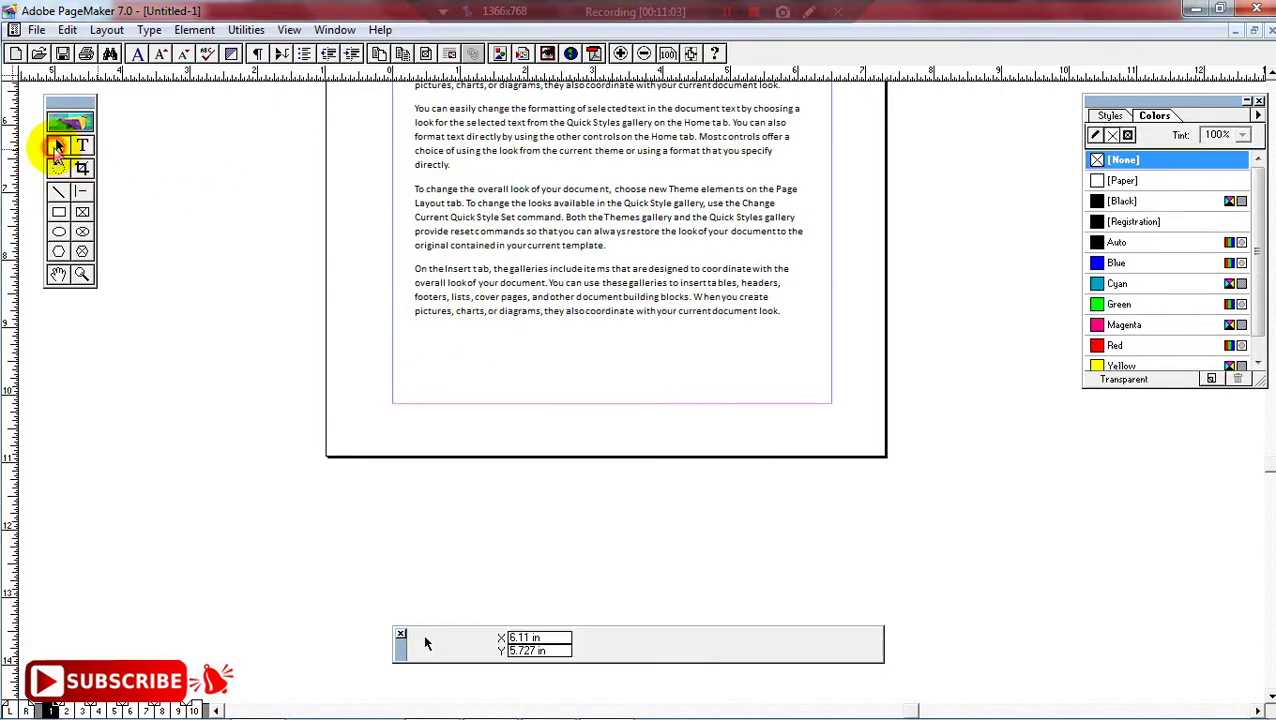
{"action": "left_click", "coordinate": [649, 322]}
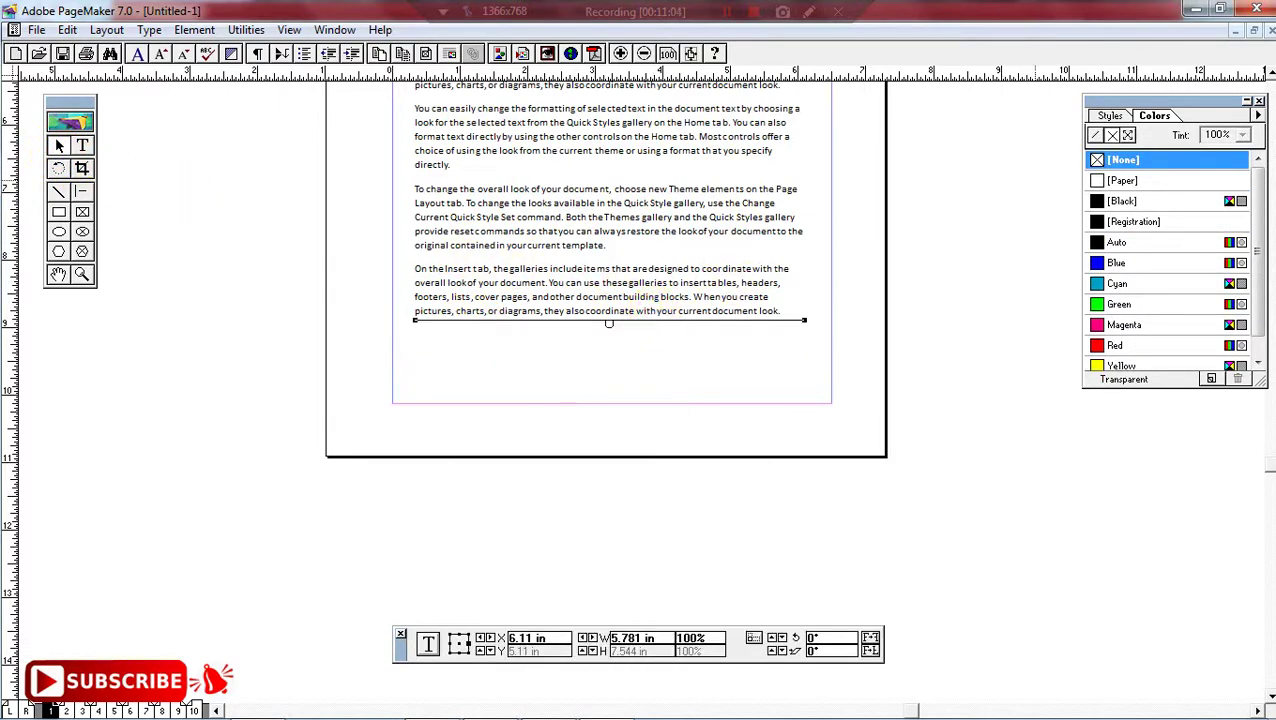
- Force-justify all the body paragraphs below the heading
{"action": "scroll", "coordinate": [1266, 70], "scroll_direction": "up", "scroll_amount": 3}
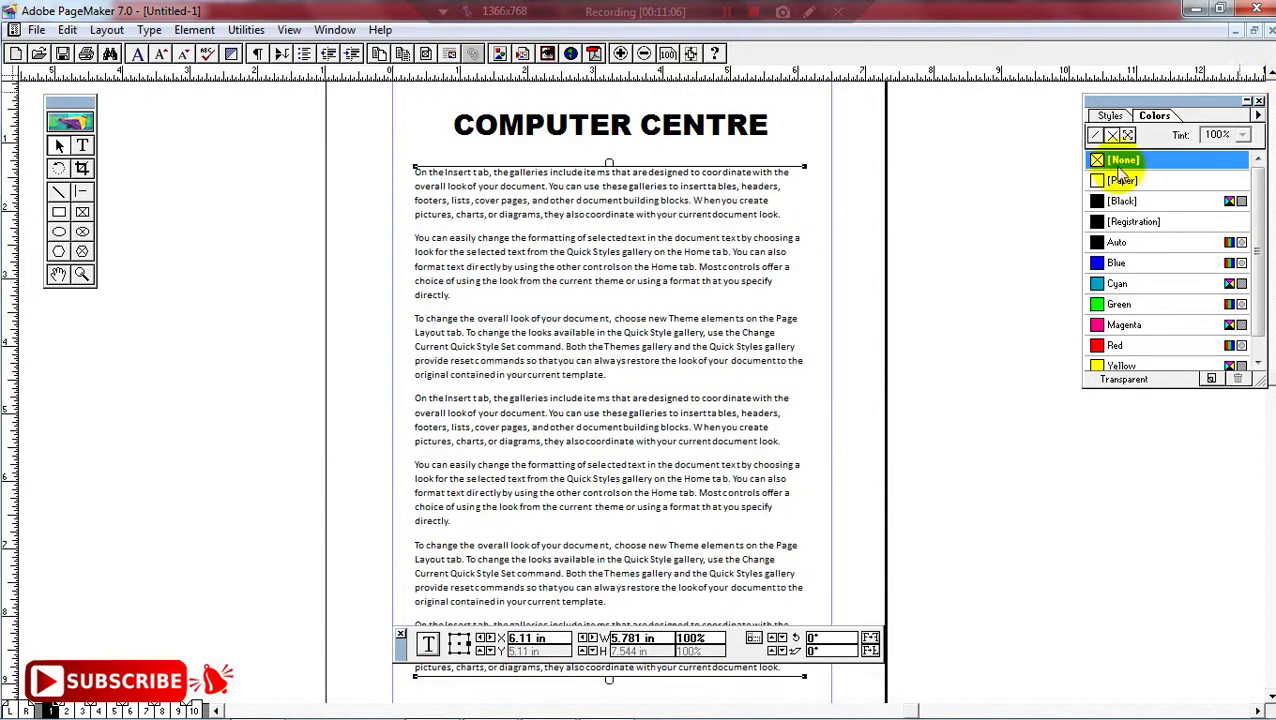
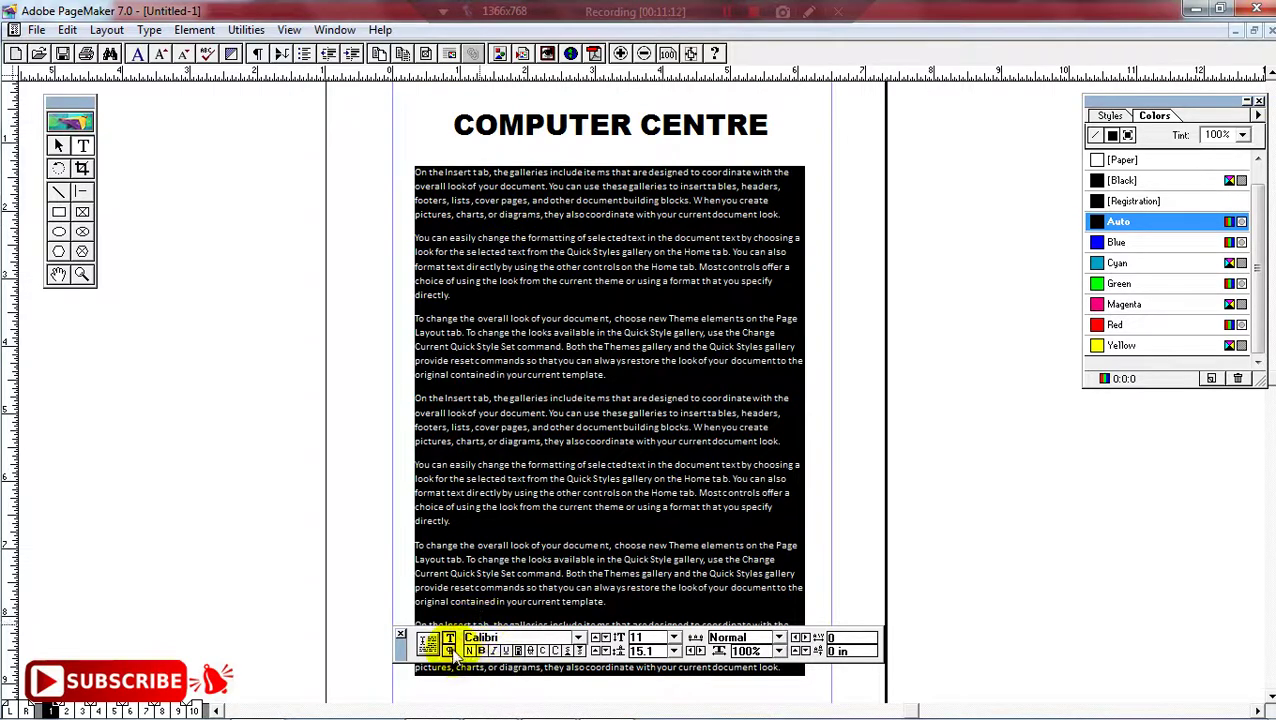
{"action": "left_click", "coordinate": [451, 651]}
{"action": "left_click", "coordinate": [585, 651]}
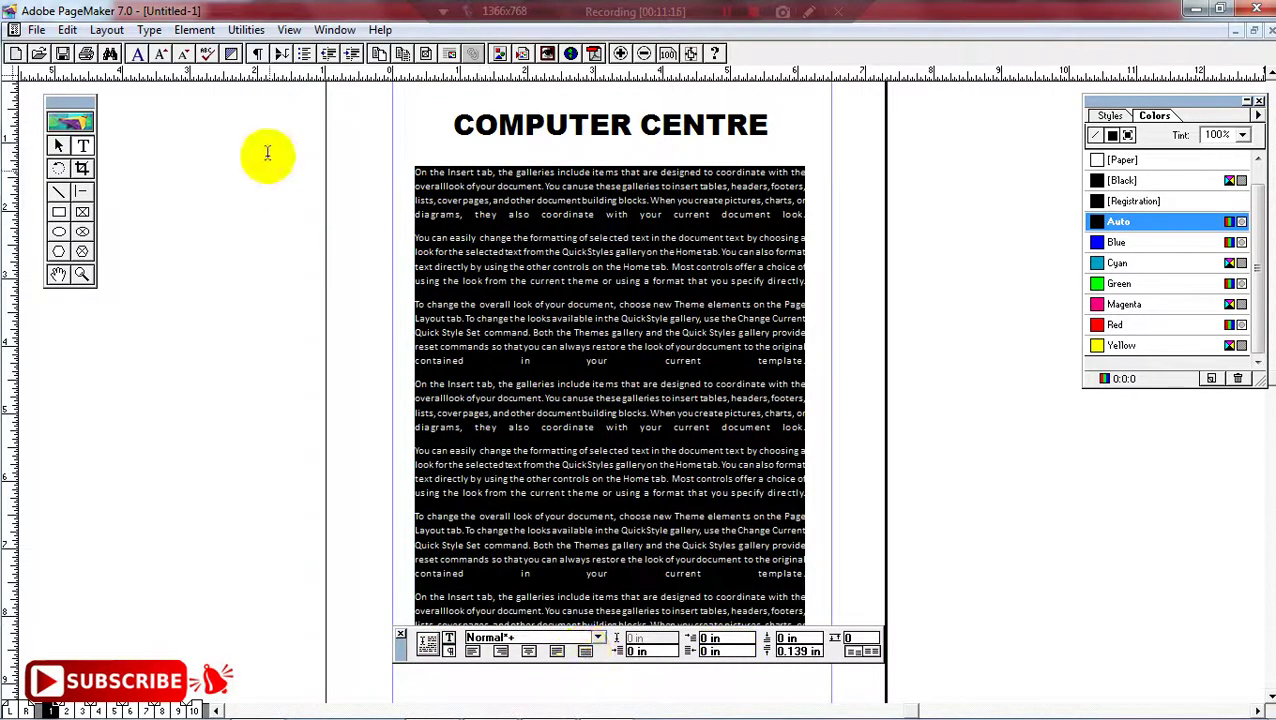
- Colour the COMPUTER CENTRE heading text blue
{"action": "left_click", "coordinate": [58, 145]}
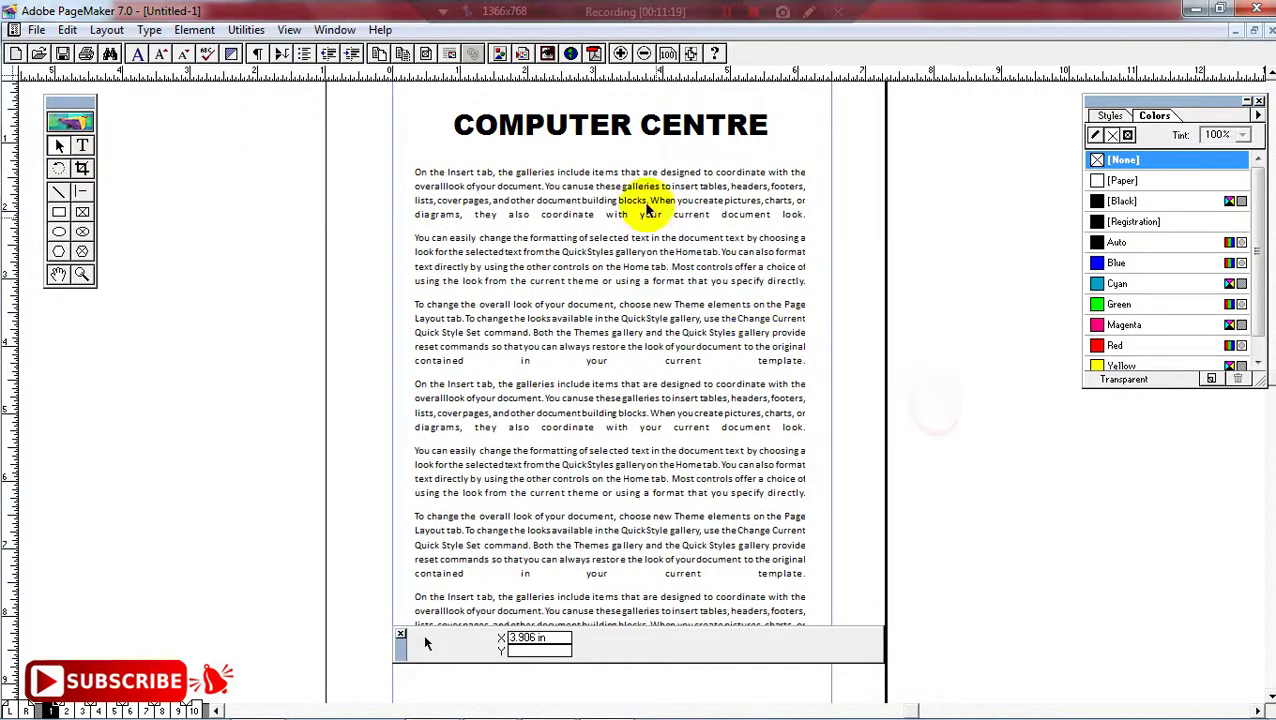
{"action": "left_click", "coordinate": [625, 128]}
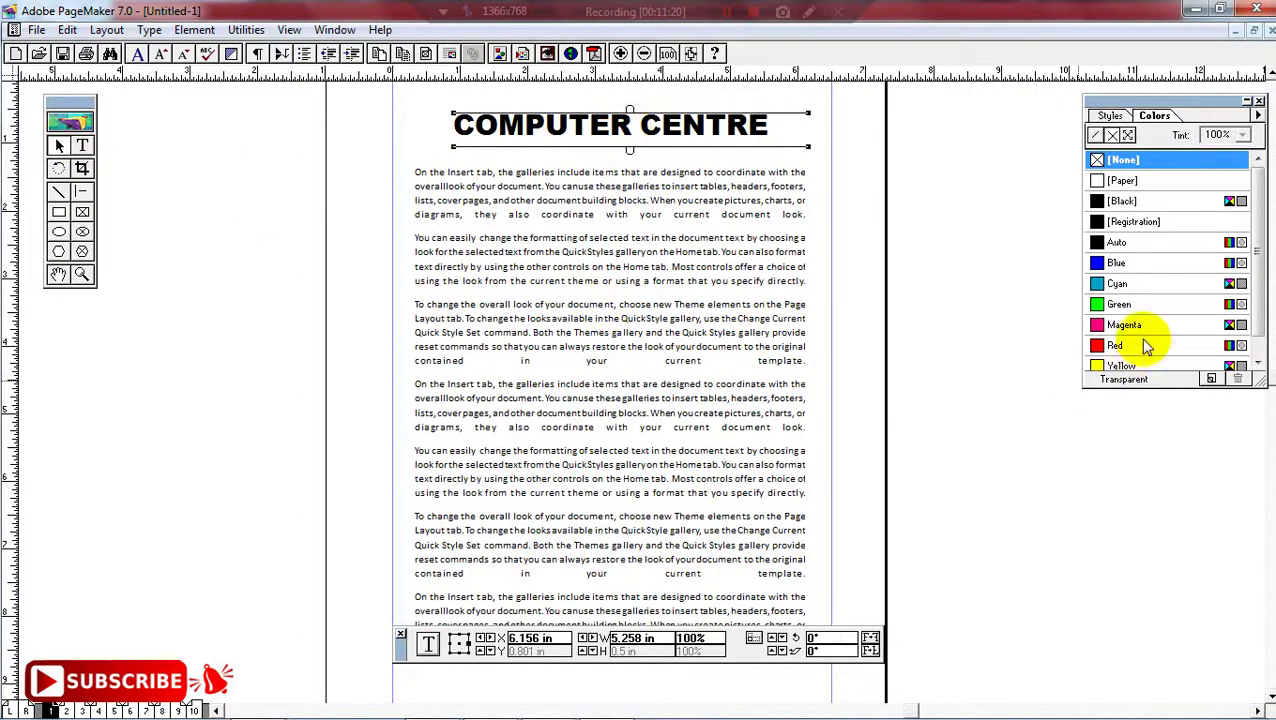
{"action": "left_click", "coordinate": [1105, 258]}
{"action": "left_click", "coordinate": [82, 145]}
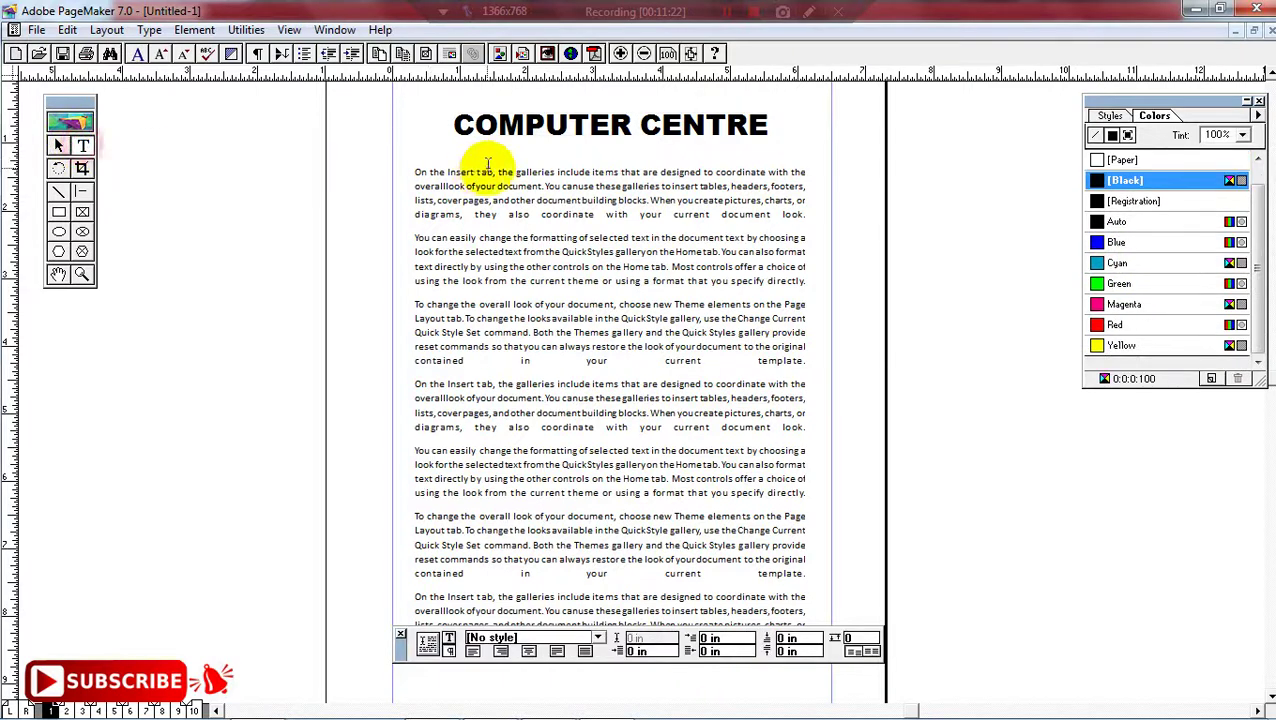
{"action": "left_click_drag", "start_coordinate": [455, 125], "coordinate": [768, 126]}
{"action": "left_click", "coordinate": [1112, 242]}
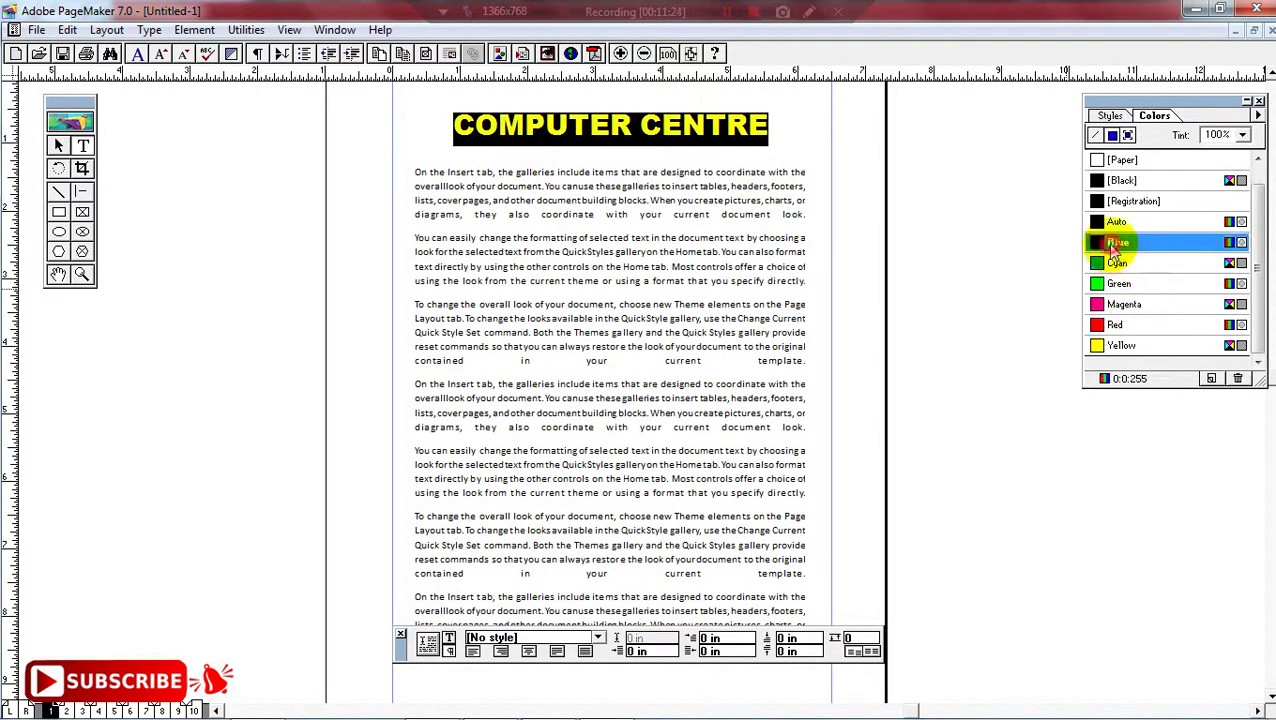
- Colour all the body paragraphs under the heading blue
{"action": "left_click", "coordinate": [416, 172]}
{"action": "left_click_drag", "start_coordinate": [416, 172], "coordinate": [802, 700]}
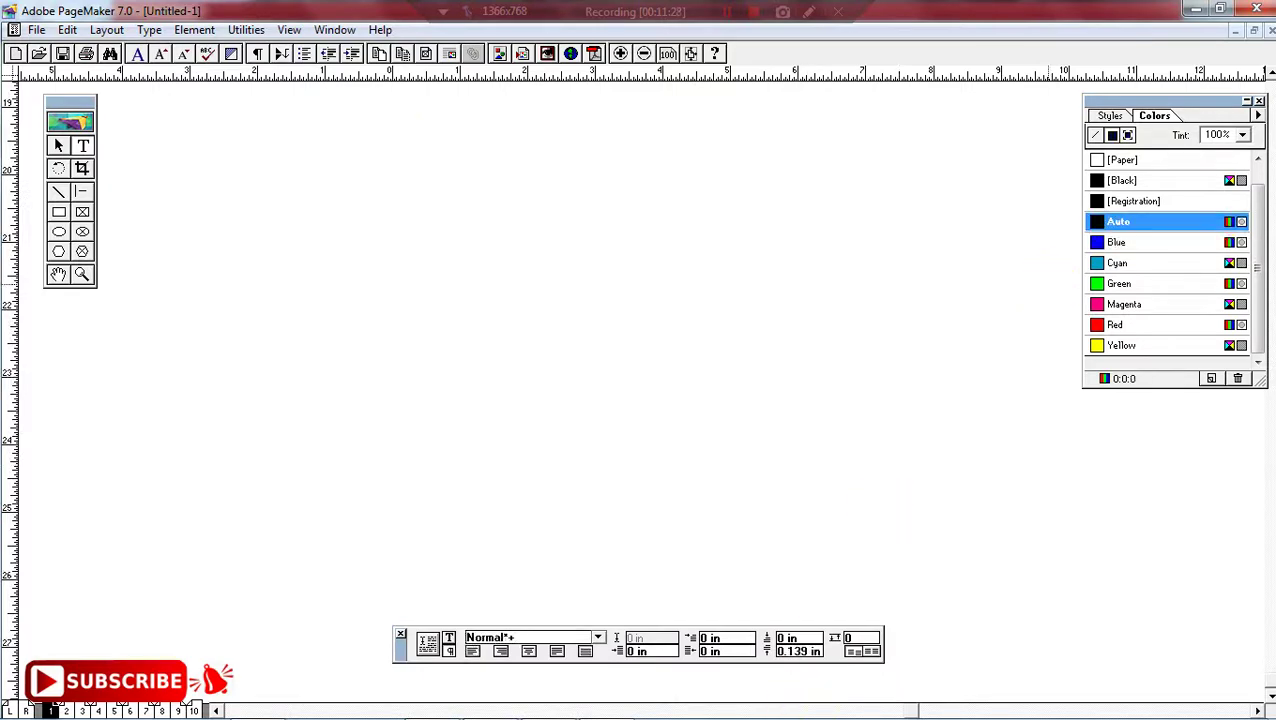
{"action": "left_click", "coordinate": [1108, 242]}
{"action": "left_click", "coordinate": [1268, 74]}
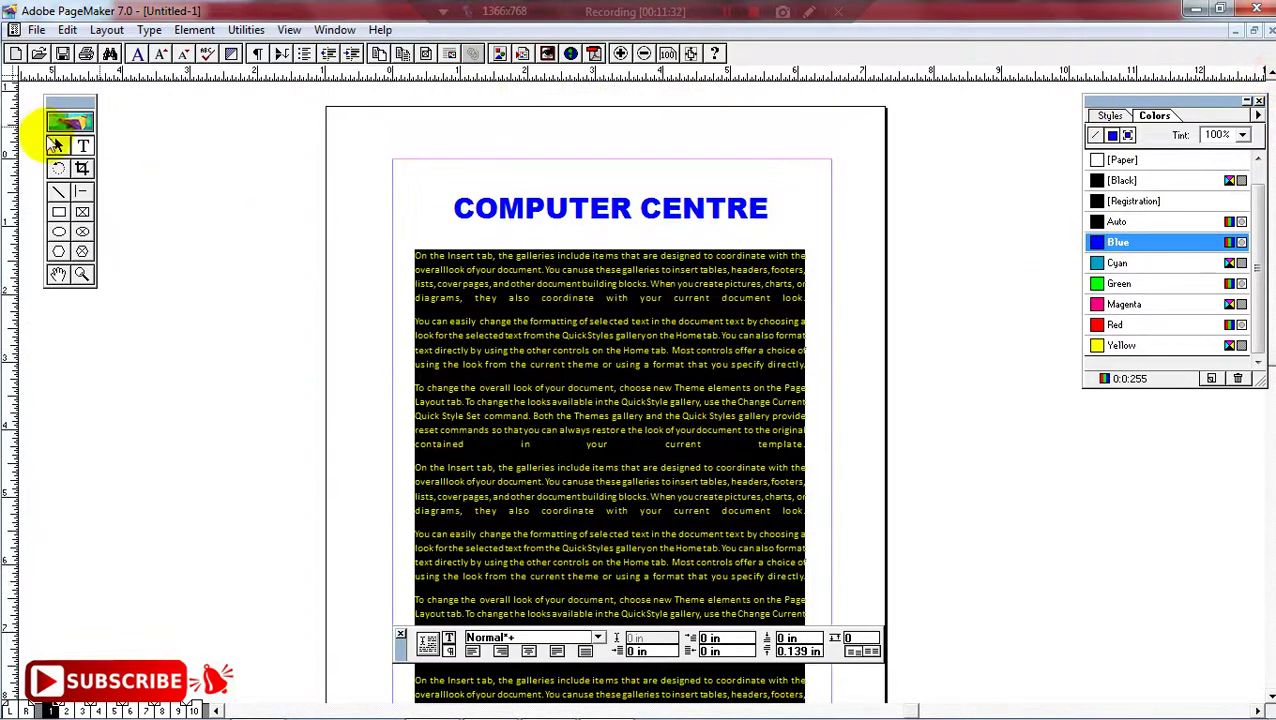
{"action": "left_click", "coordinate": [57, 146]}
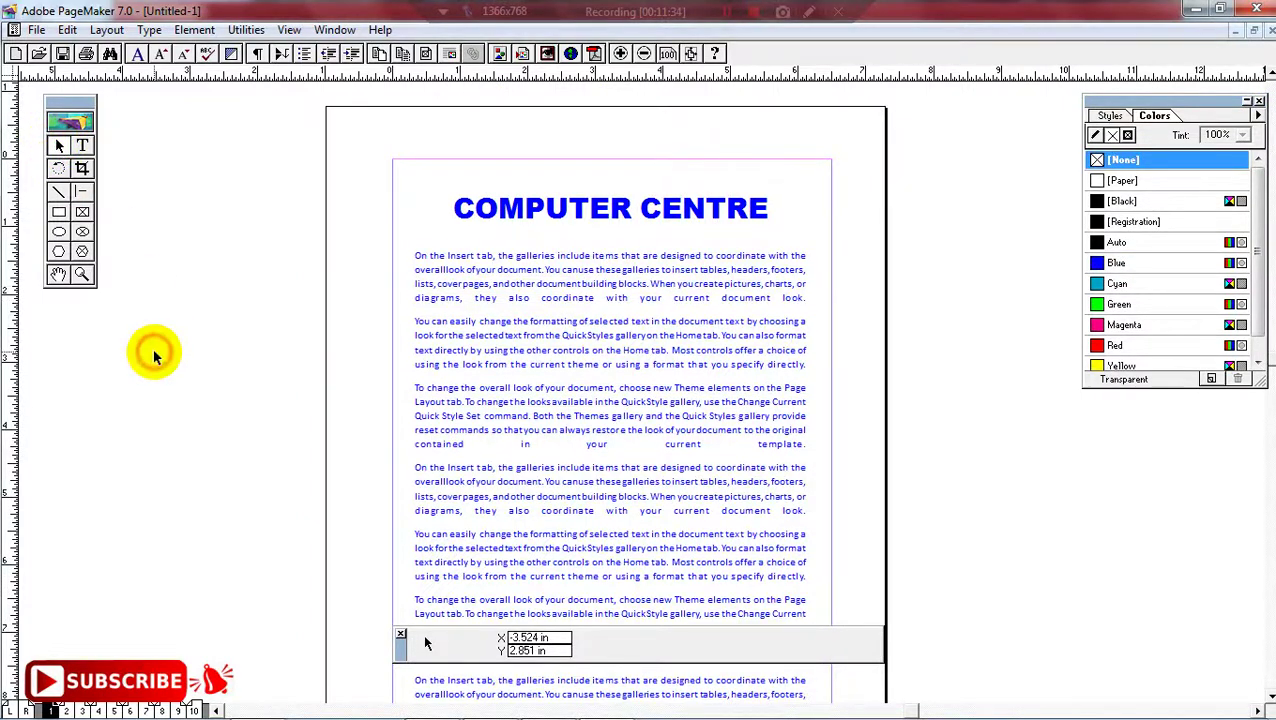
- Draw a rectangle about 5.11 in by 0.72 in around the COMPUTER CENTRE heading and give it a 2pt stroke
{"action": "left_click", "coordinate": [59, 212]}
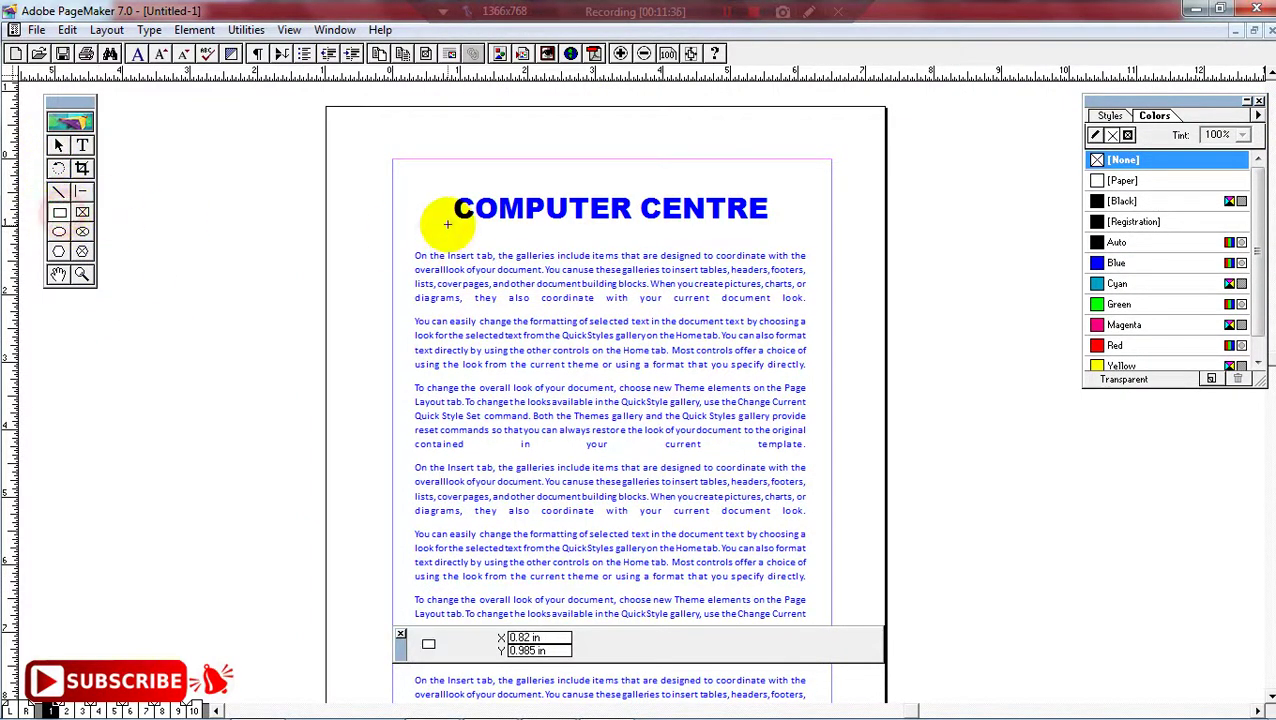
{"action": "left_click_drag", "start_coordinate": [775, 240], "coordinate": [787, 233]}
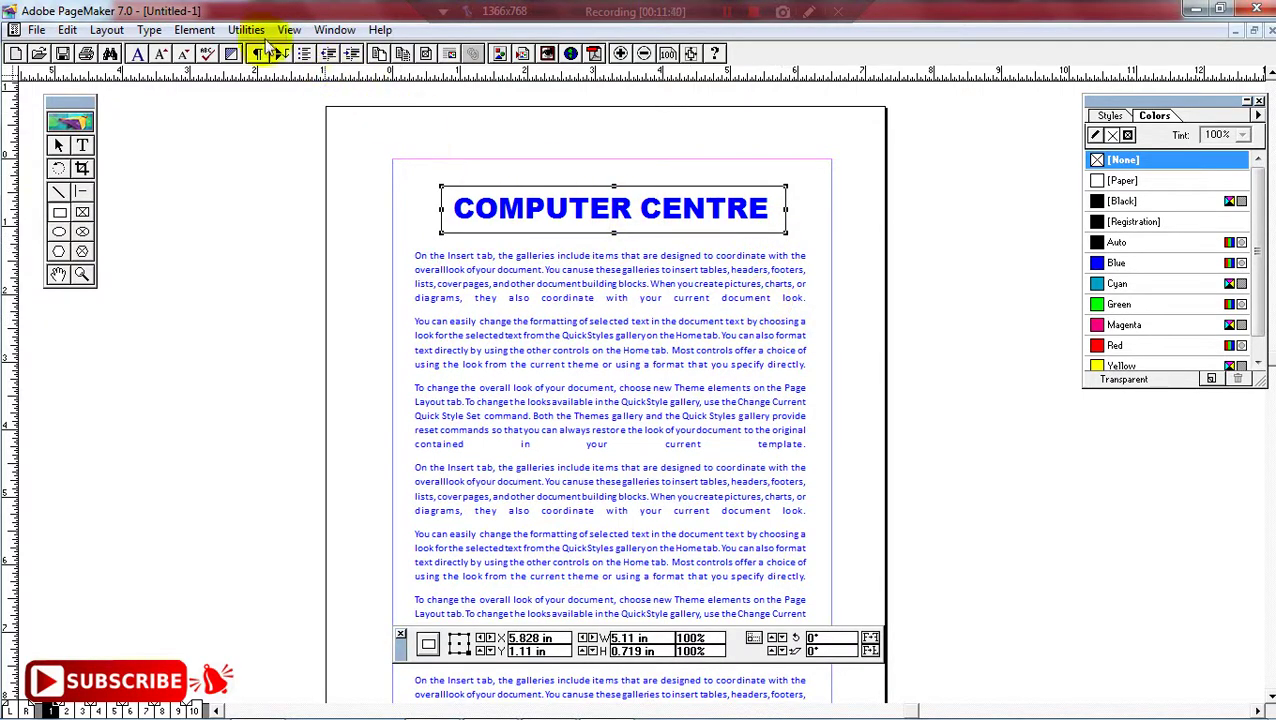
{"action": "left_click", "coordinate": [194, 30]}
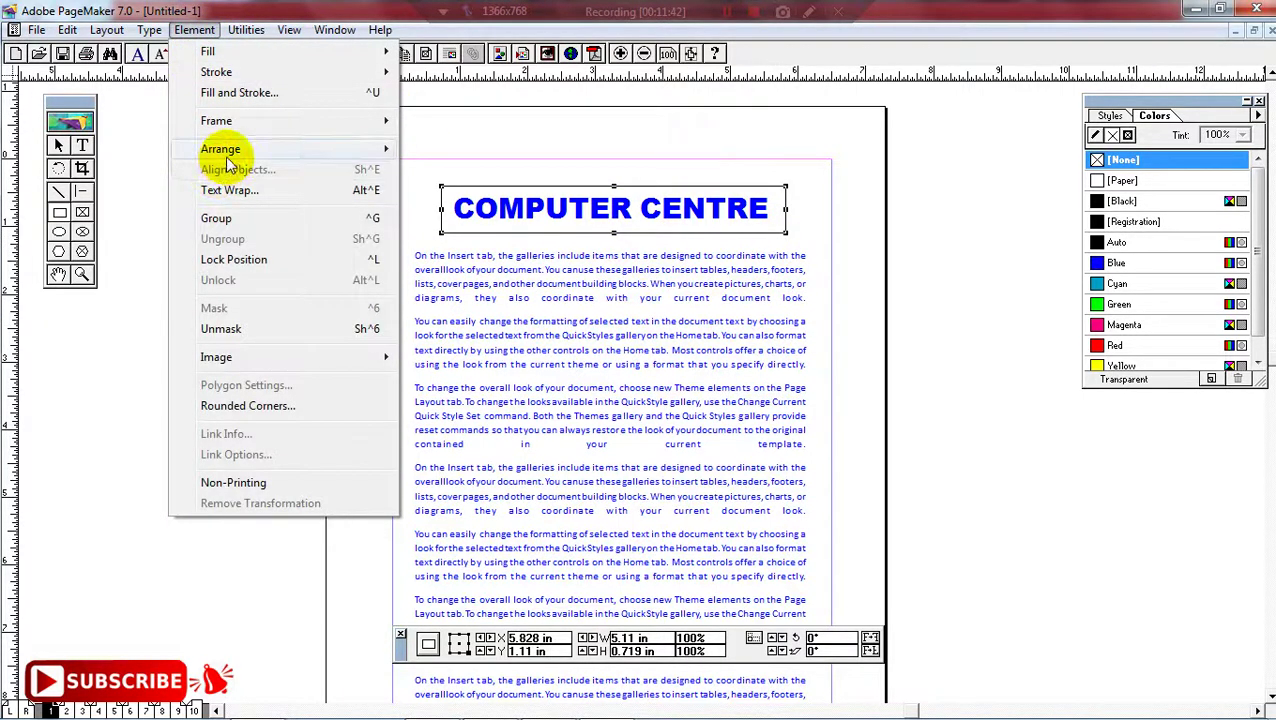
{"action": "mouse_move", "coordinate": [240, 75]}
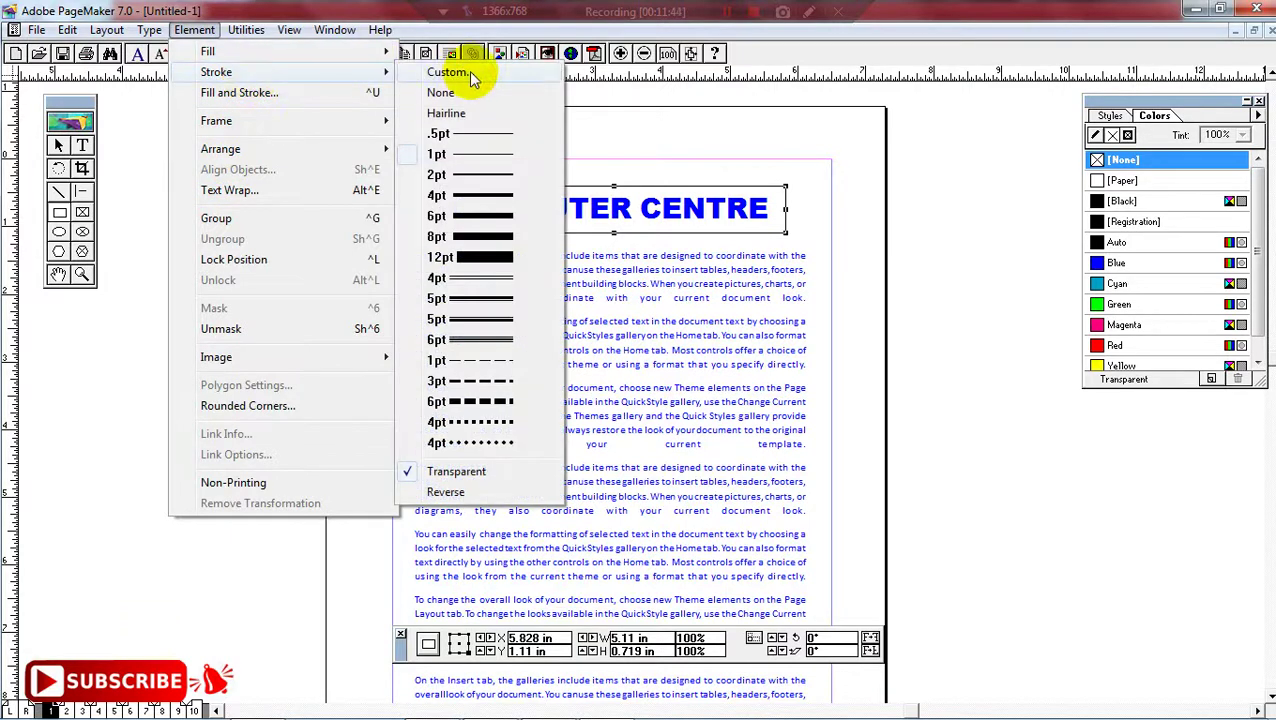
{"action": "left_click", "coordinate": [483, 177]}
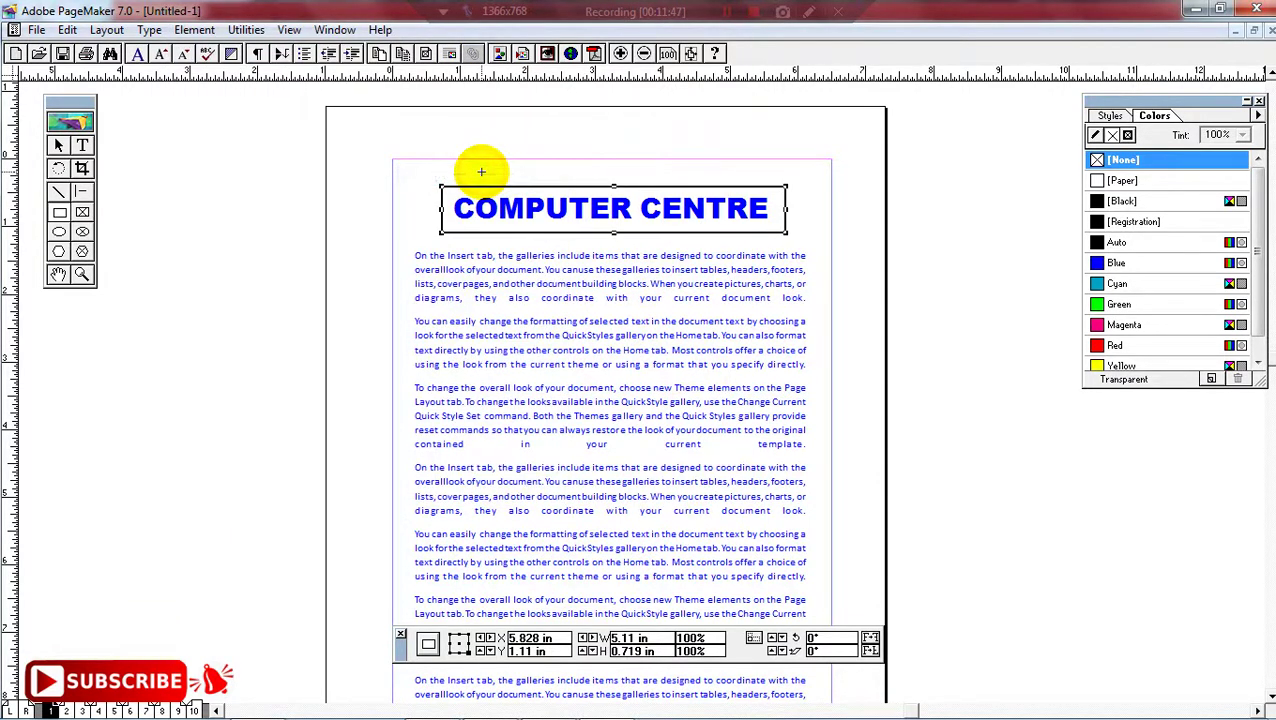
- Give the heading rectangle a solid cyan fill and colour its outline blue
{"action": "left_click", "coordinate": [193, 30]}
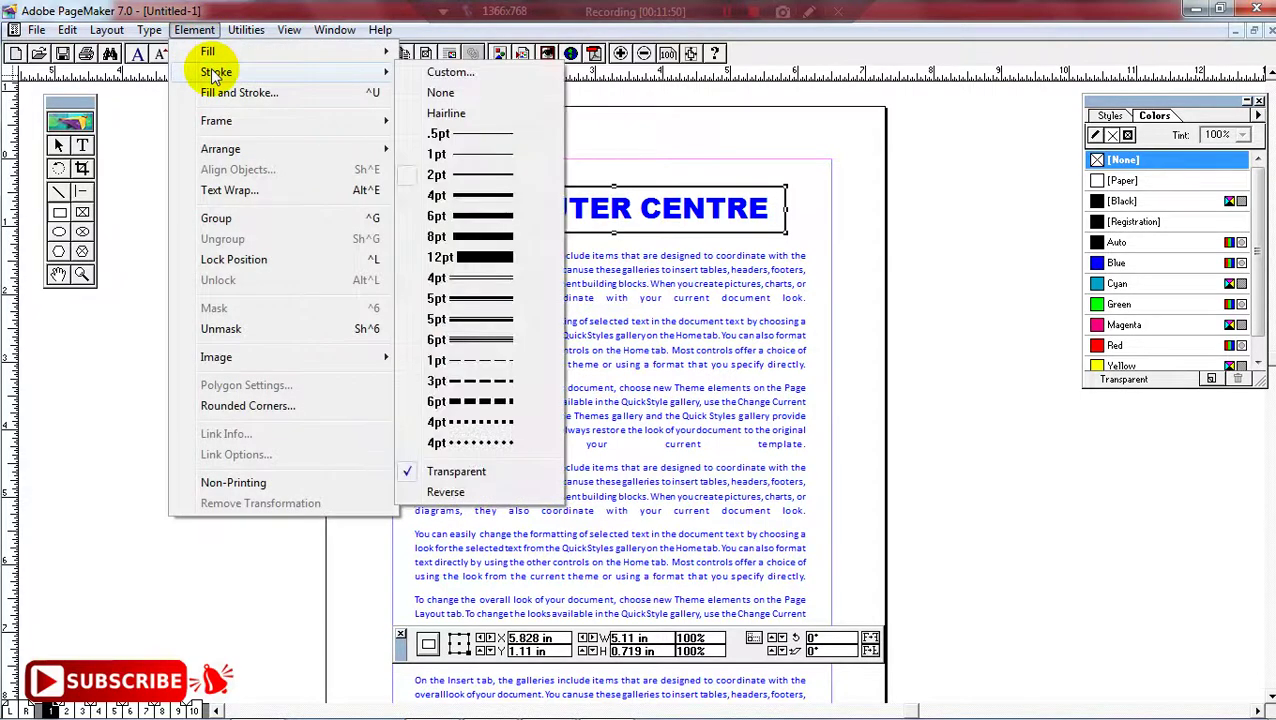
{"action": "mouse_move", "coordinate": [296, 55]}
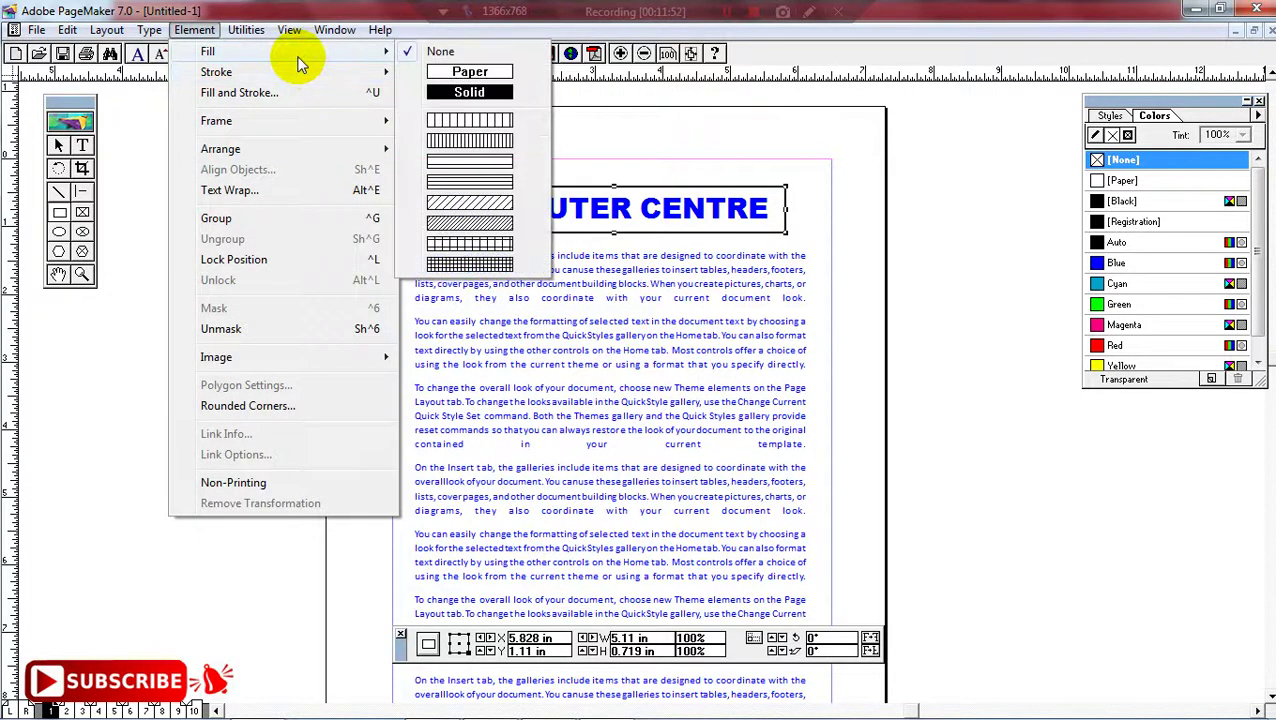
{"action": "left_click", "coordinate": [459, 89]}
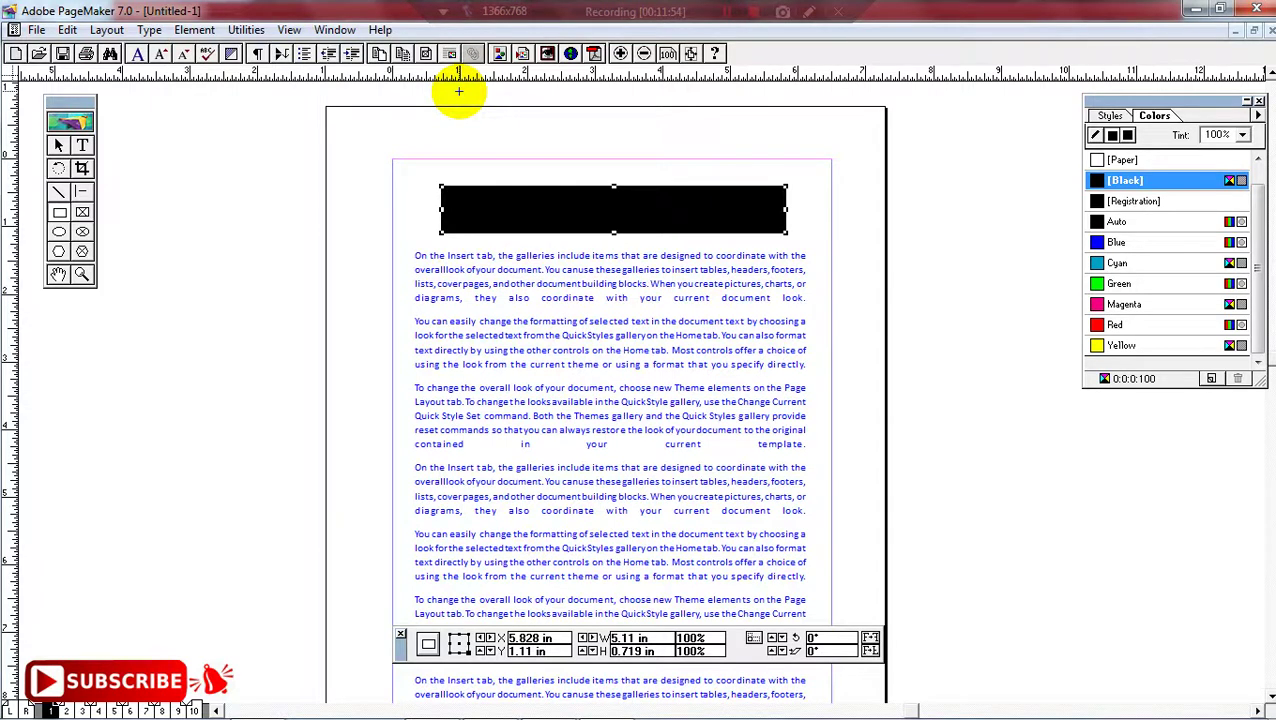
{"action": "left_click", "coordinate": [1147, 270]}
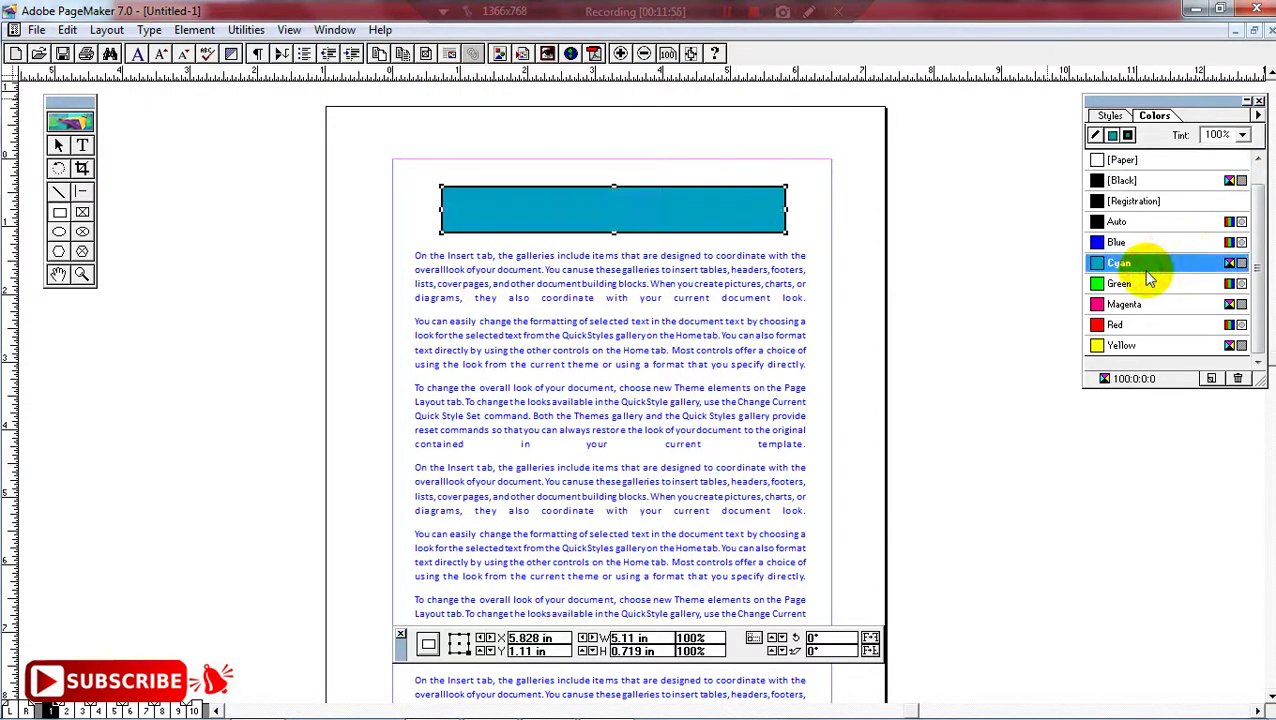
{"action": "left_click", "coordinate": [1110, 285]}
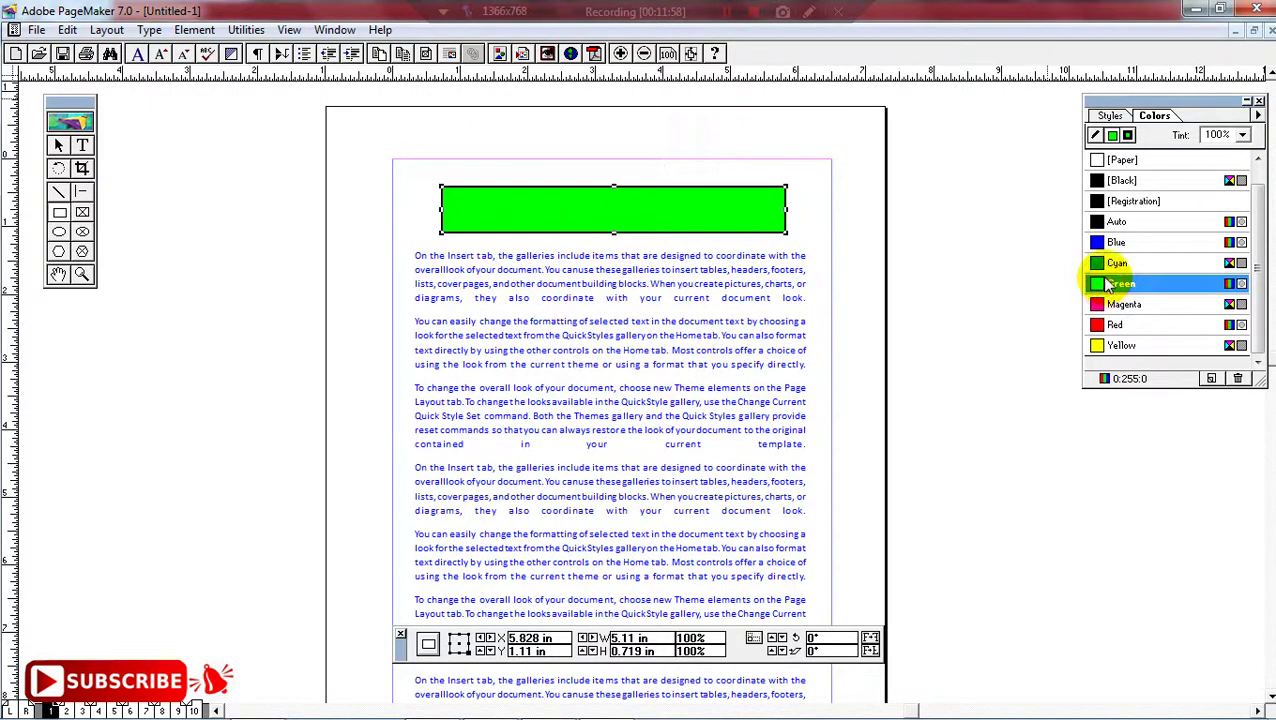
{"action": "left_click", "coordinate": [1120, 262]}
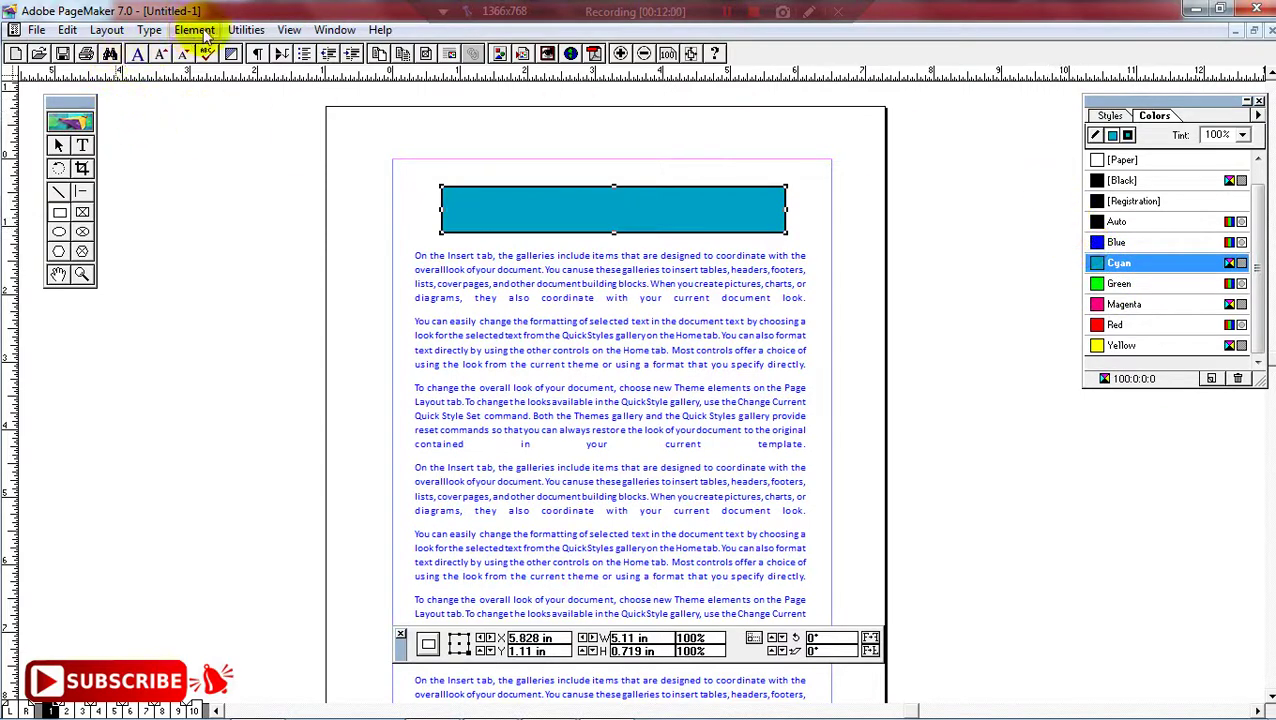
{"action": "left_click", "coordinate": [1095, 135]}
{"action": "left_click", "coordinate": [1112, 244]}
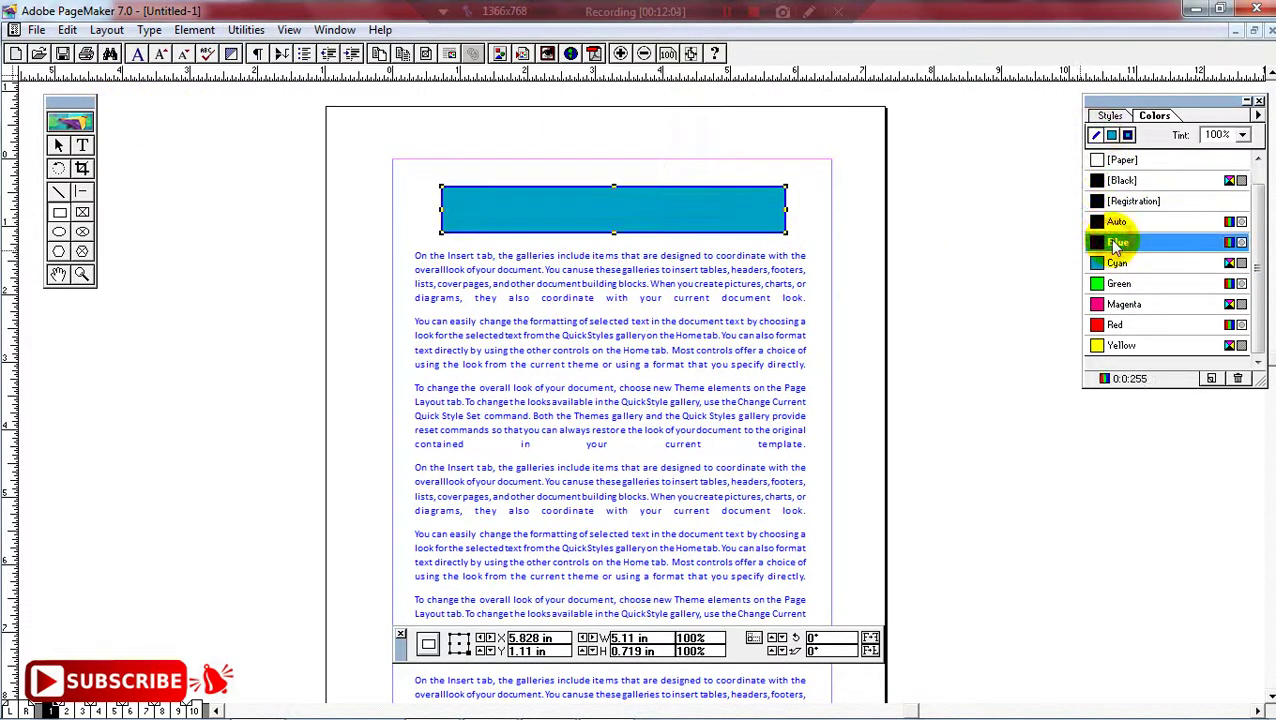
- Open the Rounded Corners settings for the heading rectangle
{"action": "left_click", "coordinate": [208, 29]}
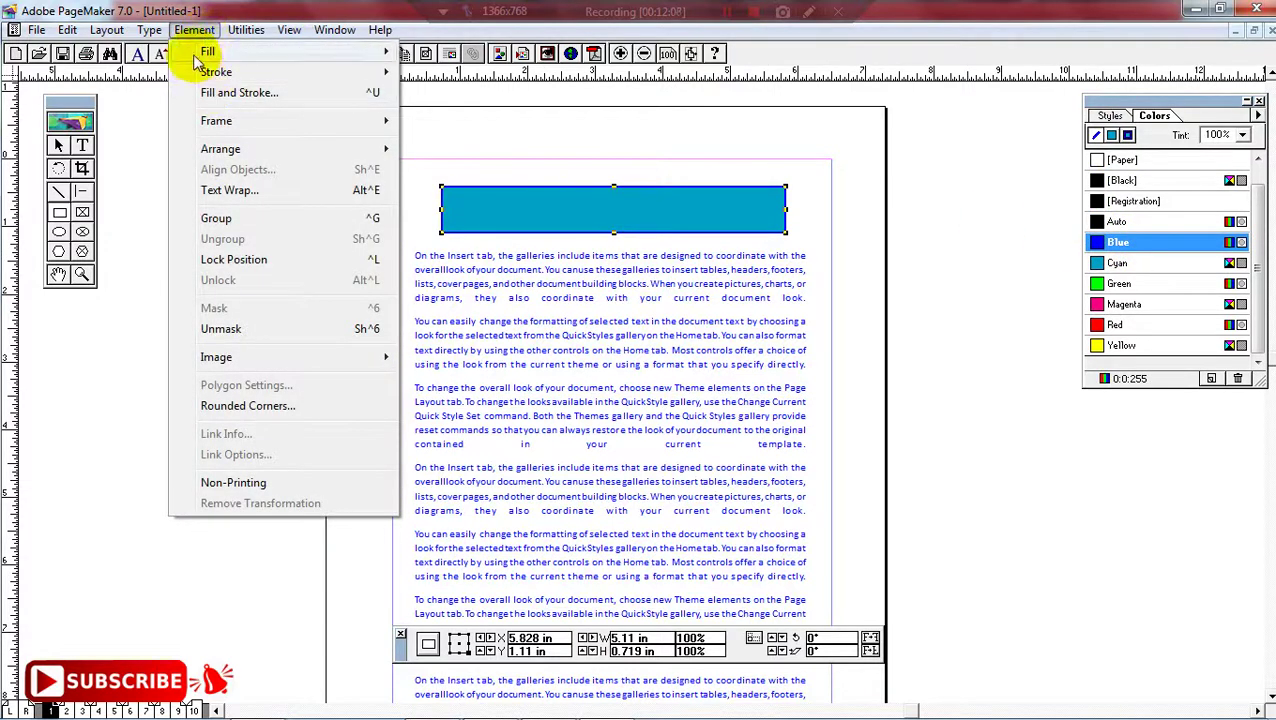
{"action": "mouse_move", "coordinate": [211, 76]}
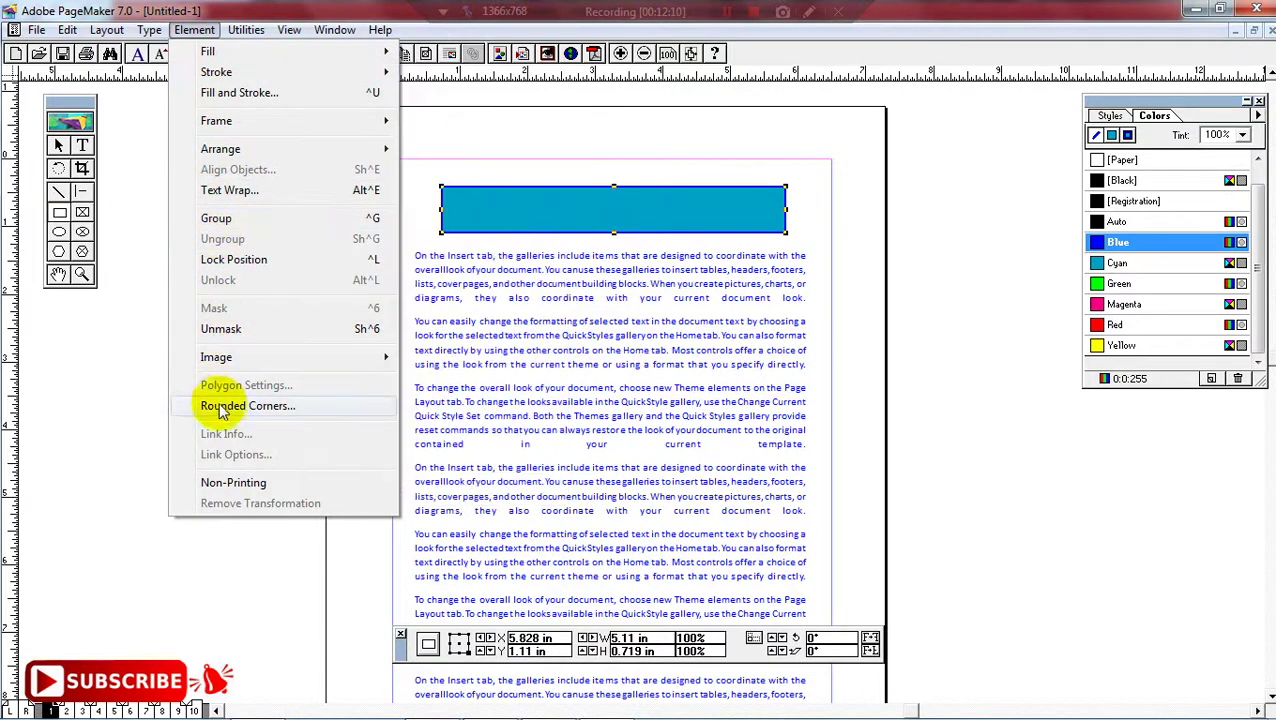
{"action": "left_click", "coordinate": [287, 410]}
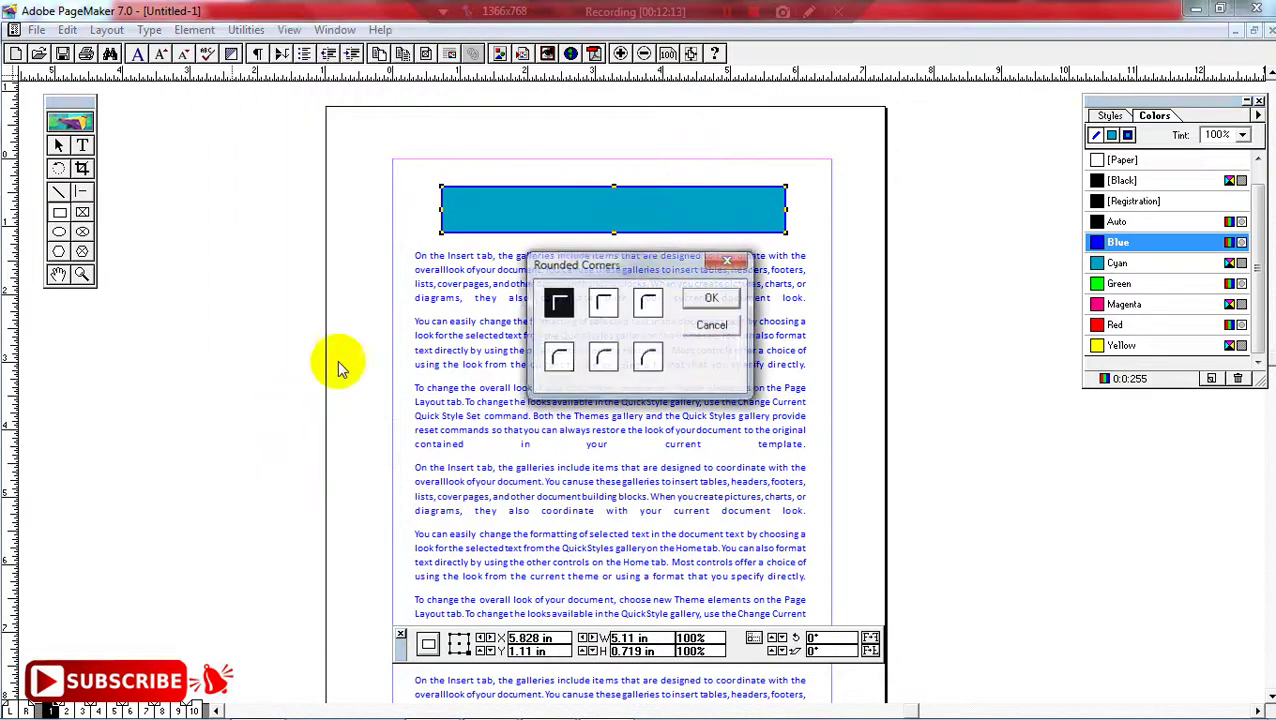